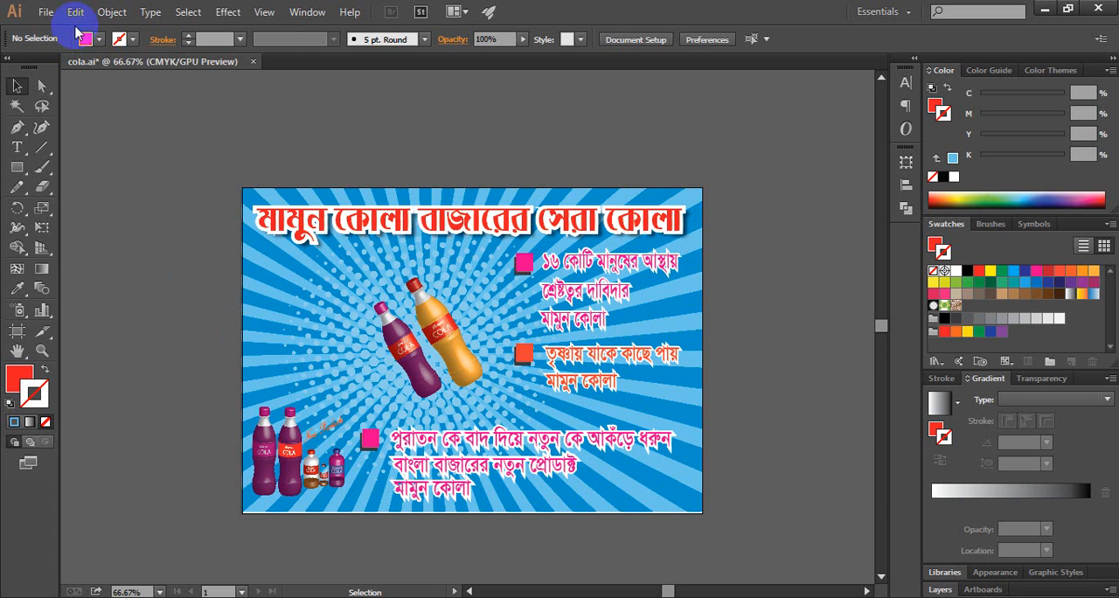
# Step: Create a new A4 document in landscape orientation, 841.89 by 595.28 pt, with one artboard
pyautogui.click(45, 13)
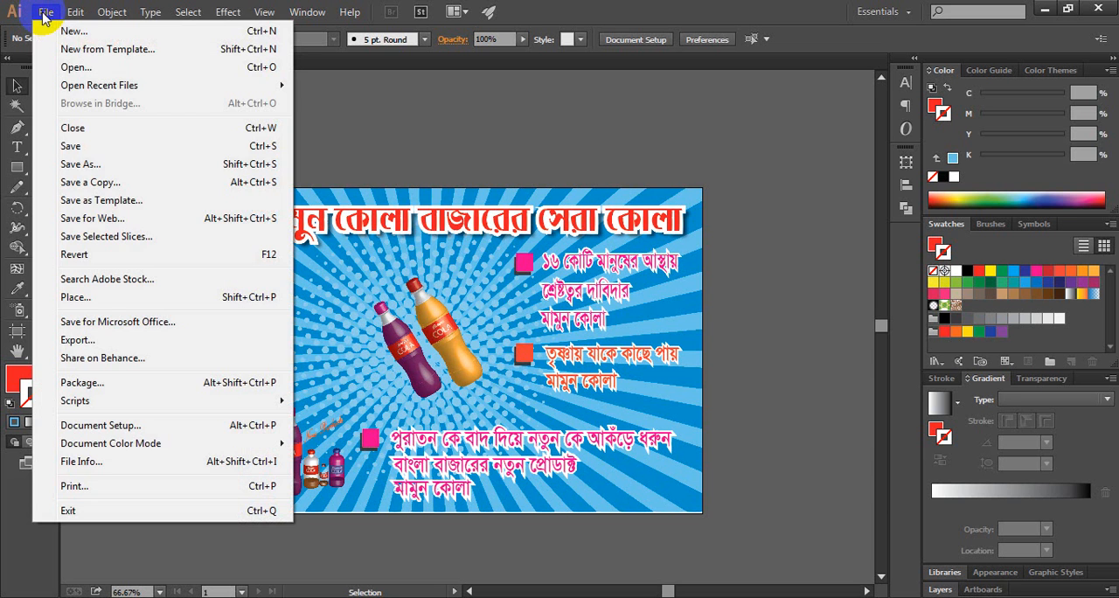
pyautogui.click(72, 27)
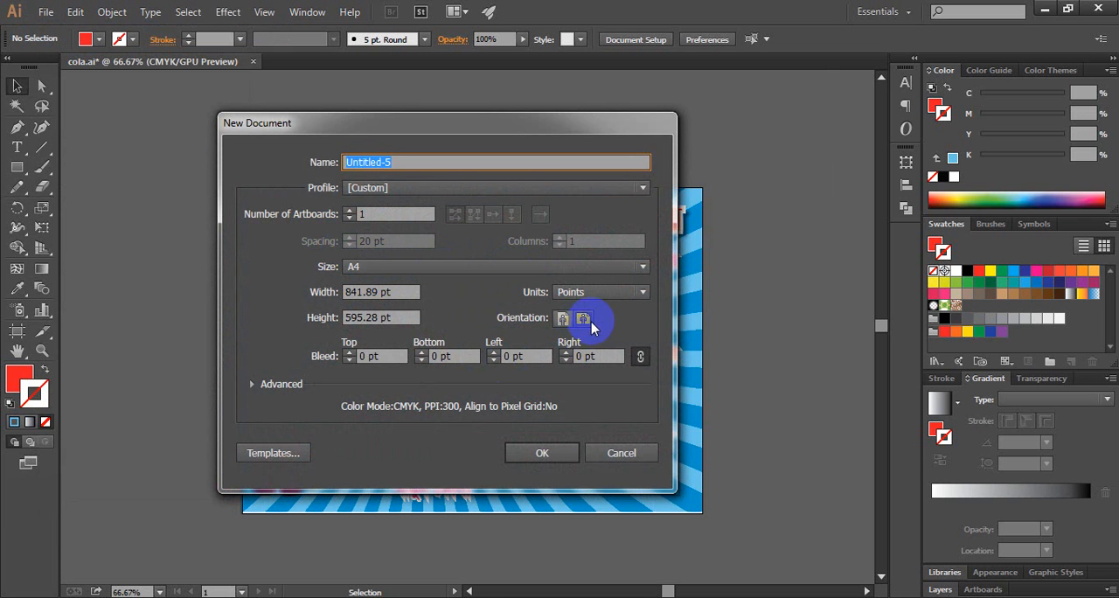
pyautogui.click(535, 453)
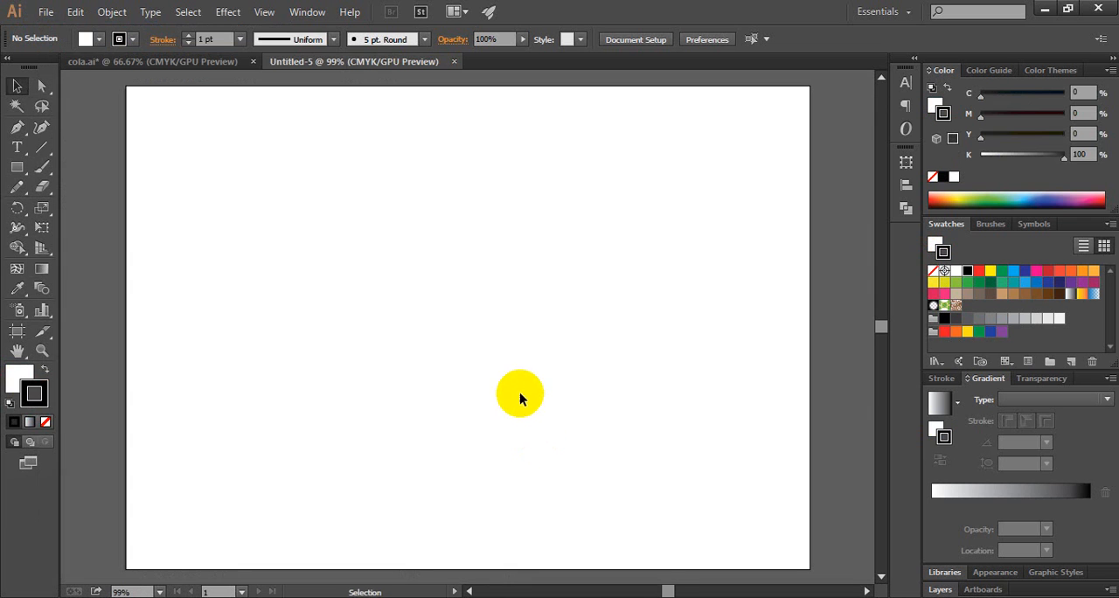
# Step: Draw a rectangle covering the whole artboard and remove its stroke
pyautogui.press('z')
pyautogui.keyDown('alt'); pyautogui.click(456, 296); pyautogui.keyUp('alt')
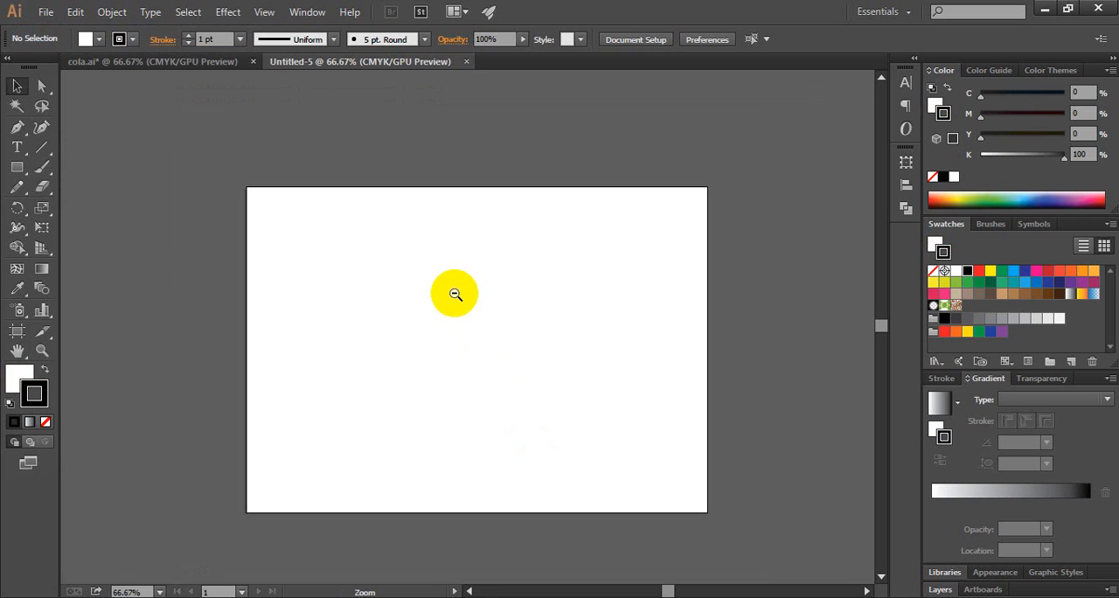
pyautogui.click(18, 169)
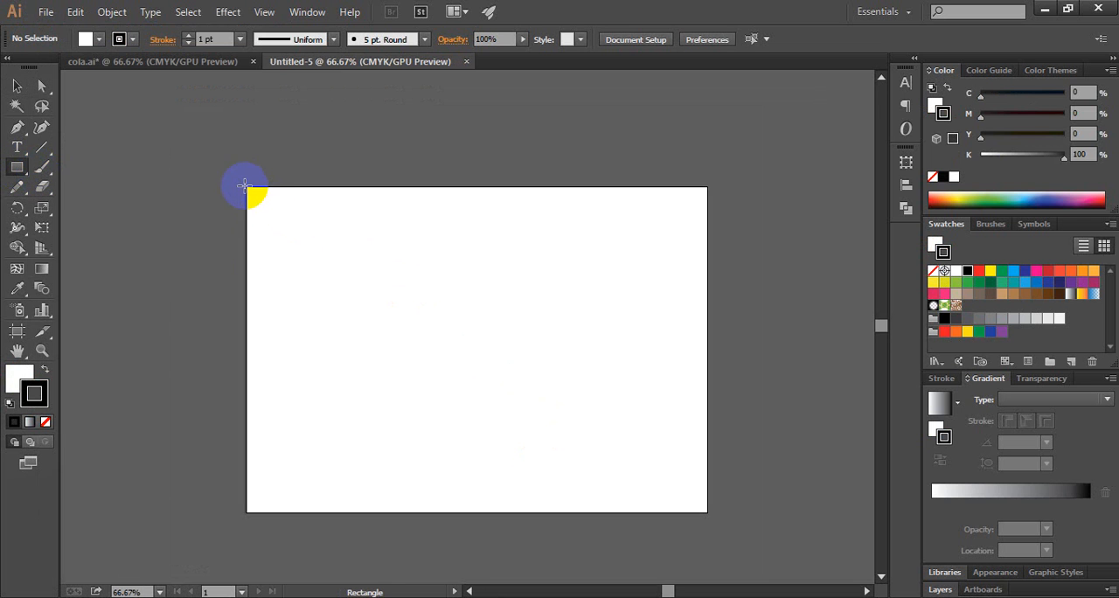
pyautogui.moveTo(246, 185)
pyautogui.mouseDown()
pyautogui.moveTo(597, 461)
pyautogui.moveTo(707, 514)
pyautogui.mouseUp()
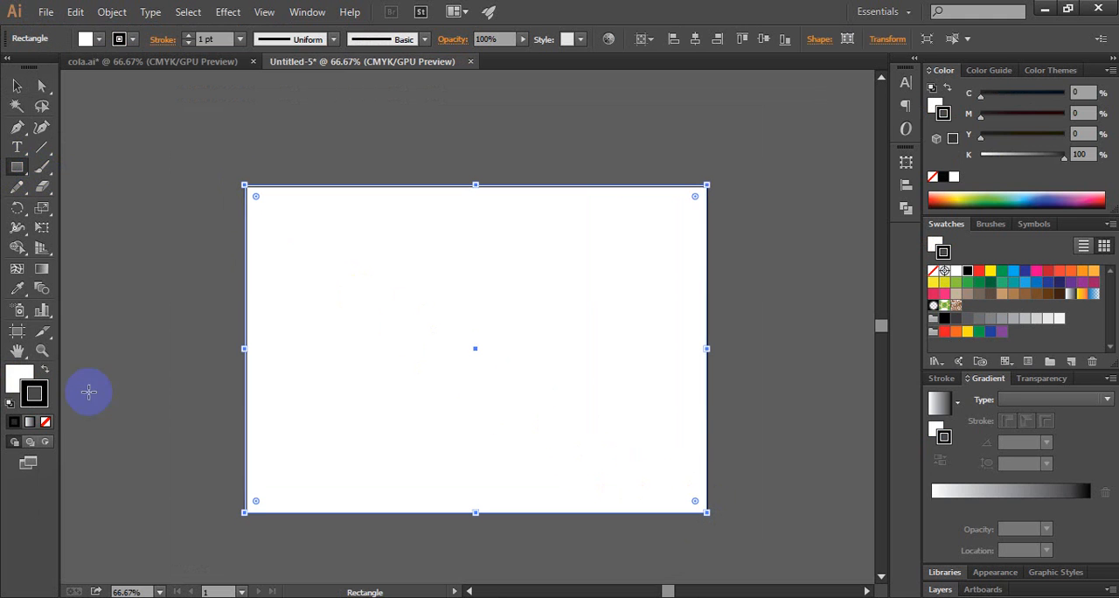
pyautogui.click(46, 424)
# Step: Fill the rectangle with blue using C 100, M 0, Y 0 and K 23
pyautogui.click(20, 378)
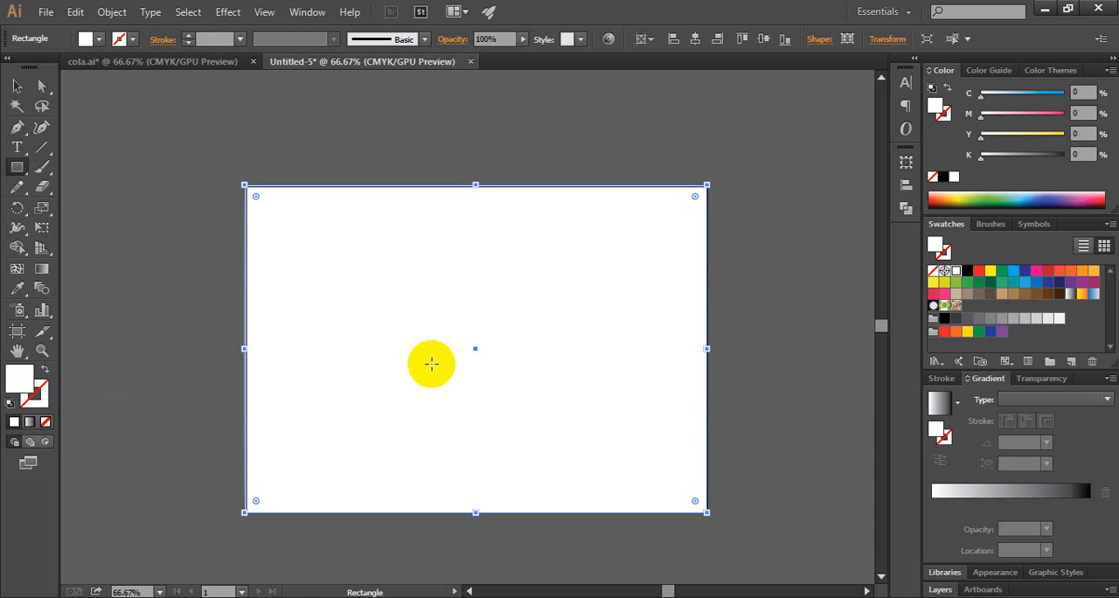
pyautogui.click(1013, 272)
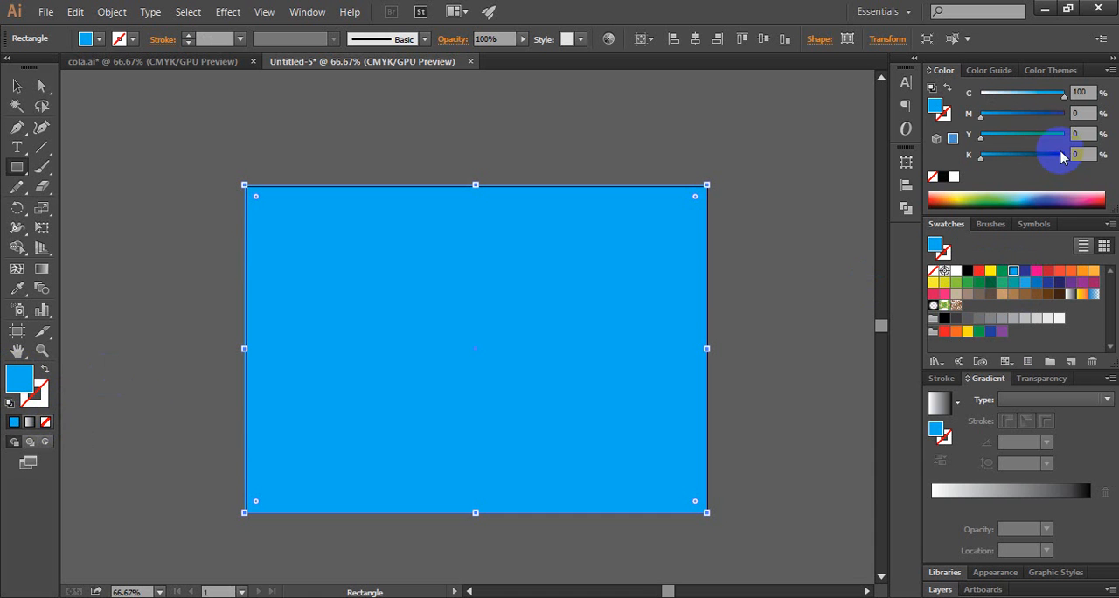
pyautogui.moveTo(981, 164); pyautogui.dragTo(994, 168)
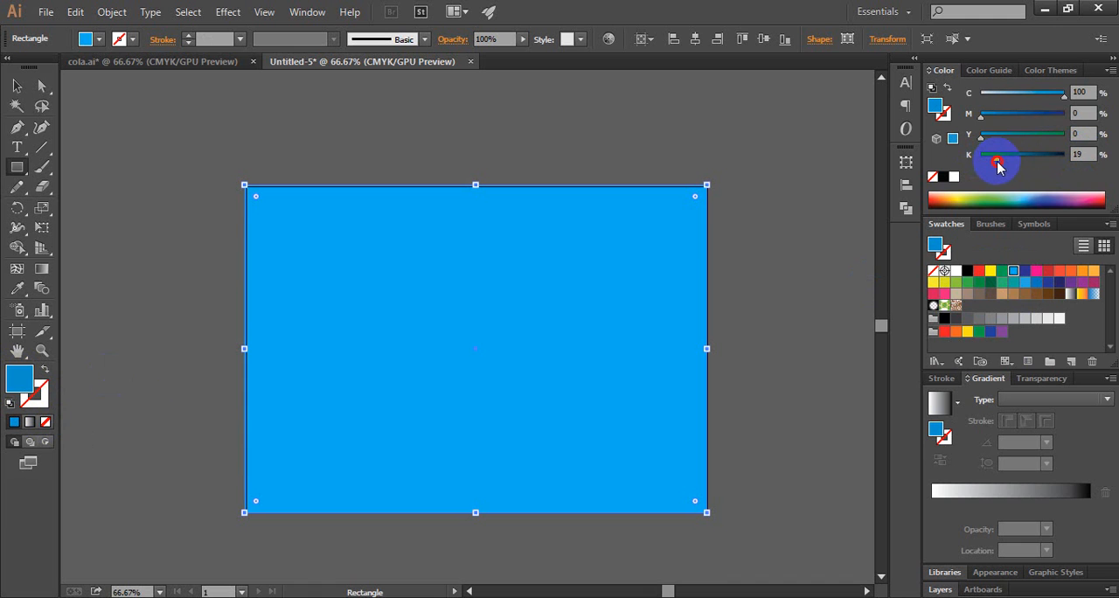
pyautogui.click(1084, 154)
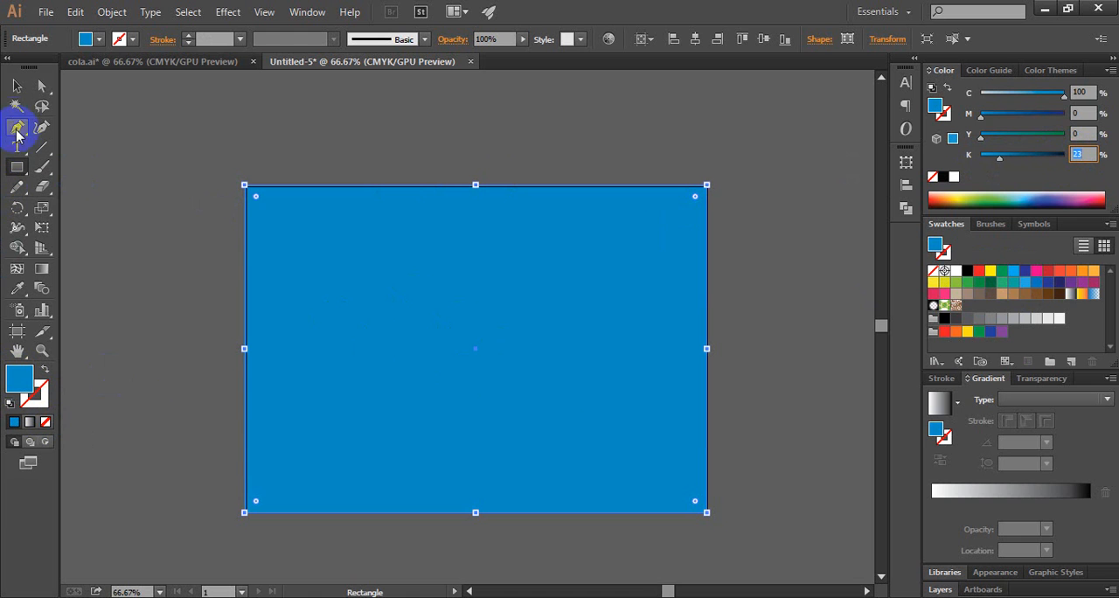
# Step: Draw a straight diagonal Pen line from left of the artboard's centre to a point beyond its upper-right corner
pyautogui.click(16, 127)
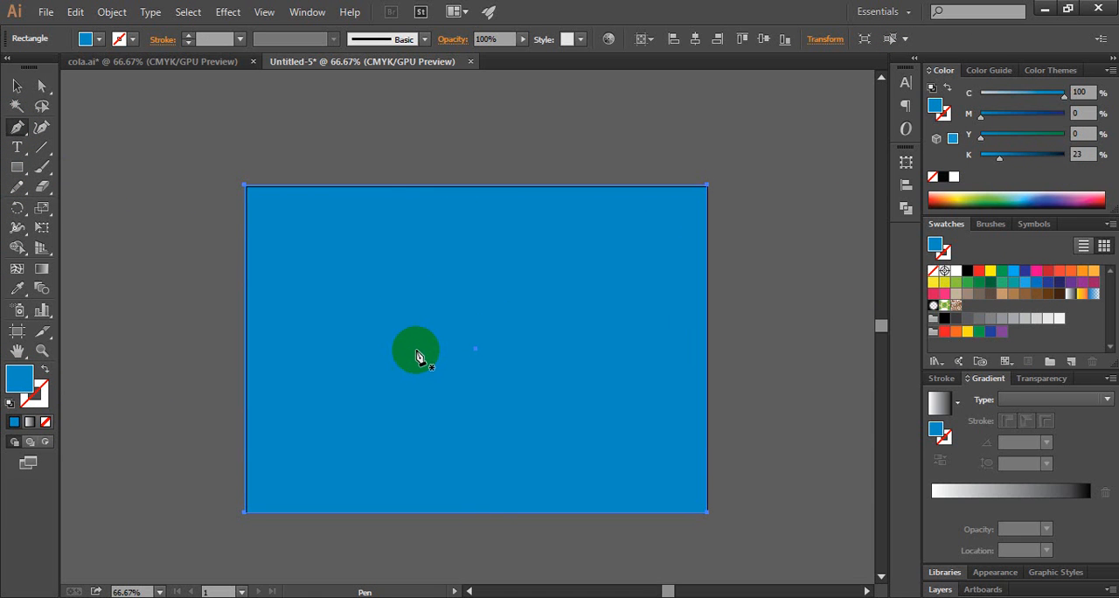
pyautogui.click(411, 350)
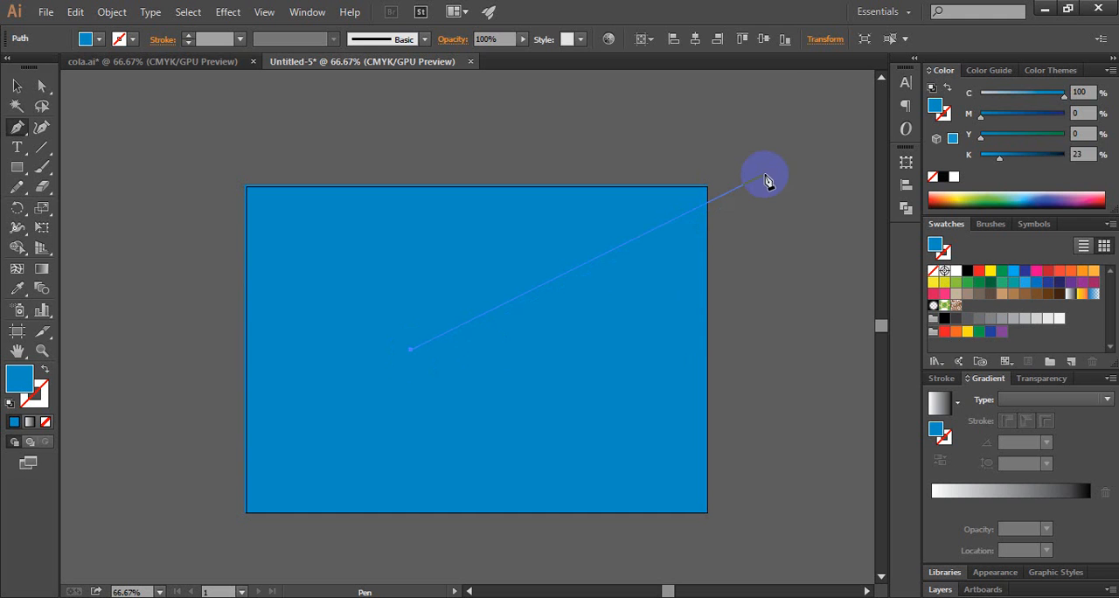
pyautogui.click(774, 150)
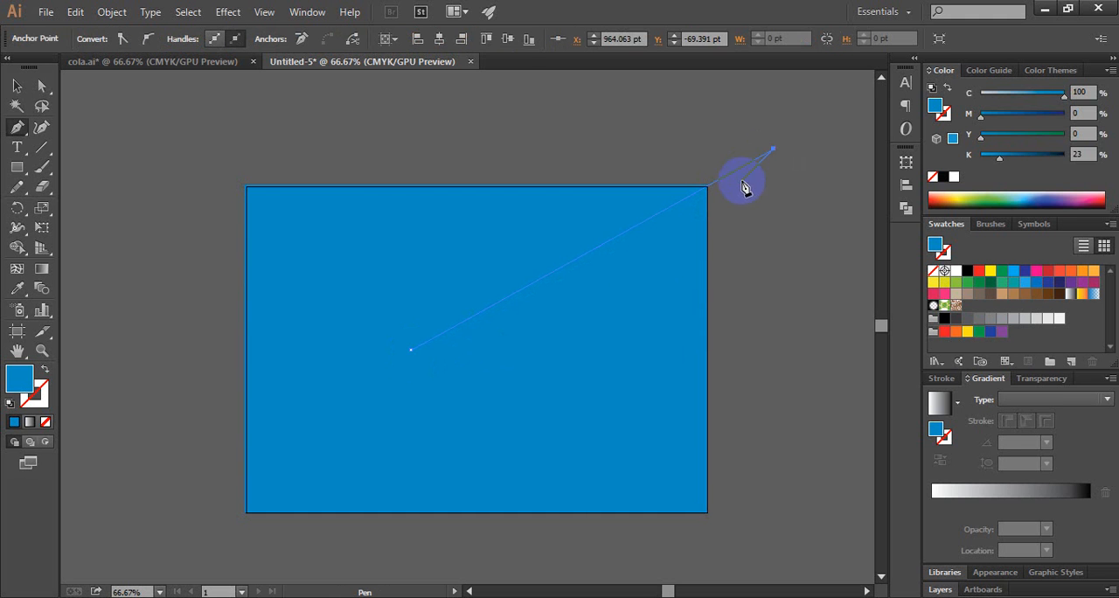
pyautogui.press('ctrl')
pyautogui.keyDown('ctrl'); pyautogui.click(783, 231); pyautogui.keyUp('ctrl')
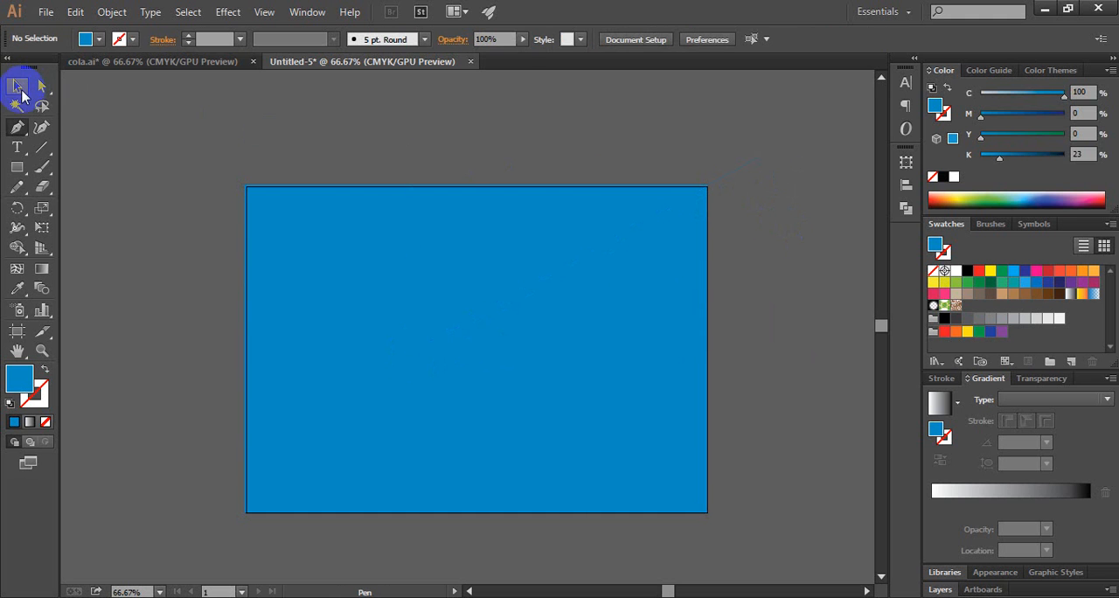
pyautogui.click(17, 86)
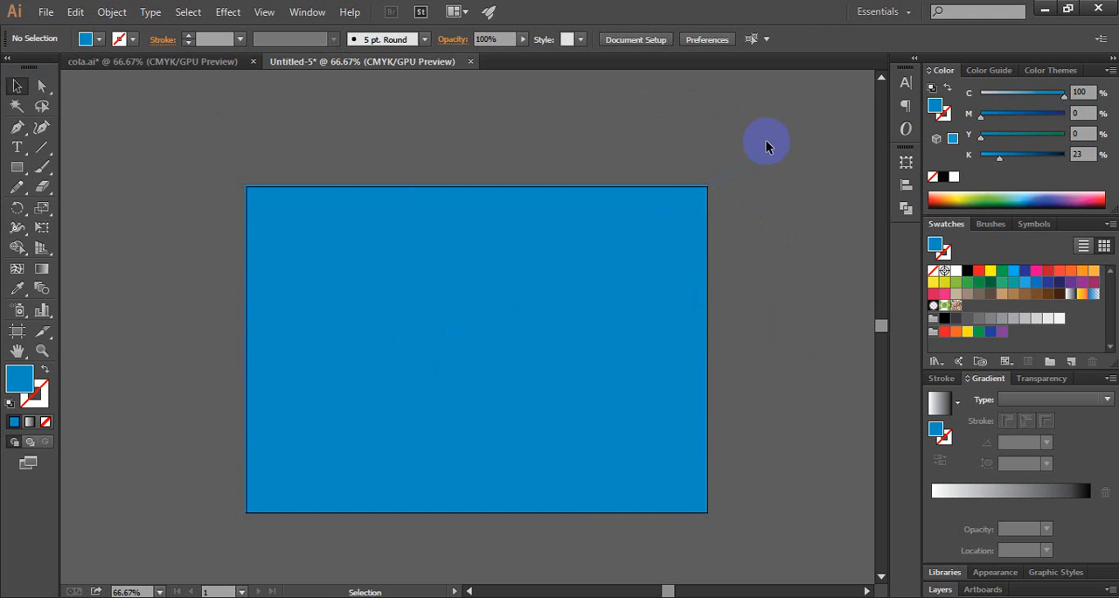
# Step: Set the diagonal line's stroke weight to 23 pt
pyautogui.moveTo(744, 143); pyautogui.dragTo(794, 185)
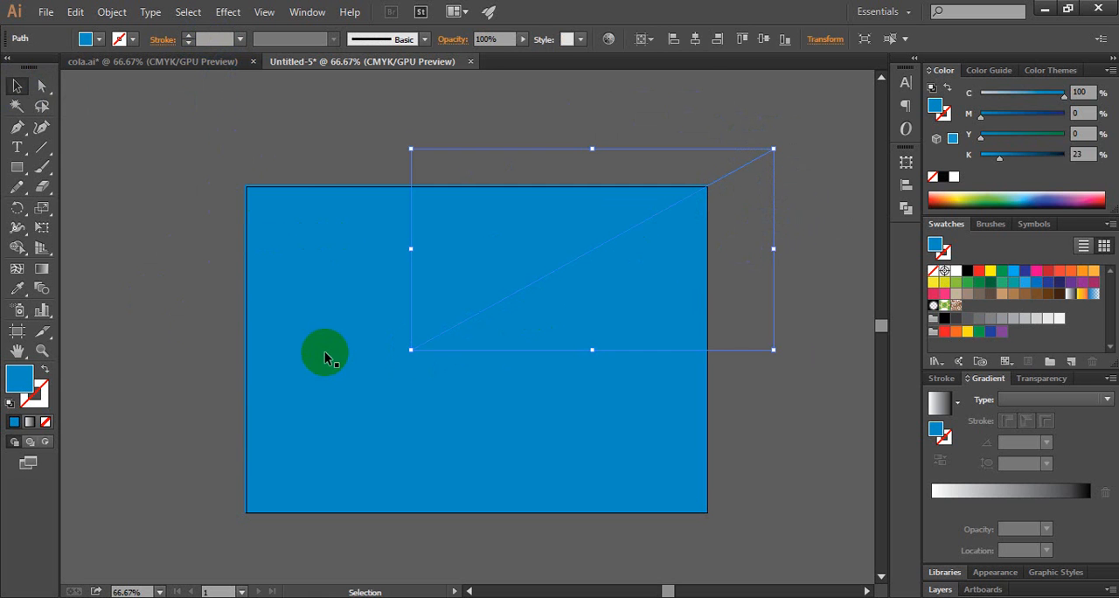
pyautogui.click(188, 39)
pyautogui.click(188, 39)
pyautogui.click(188, 39)
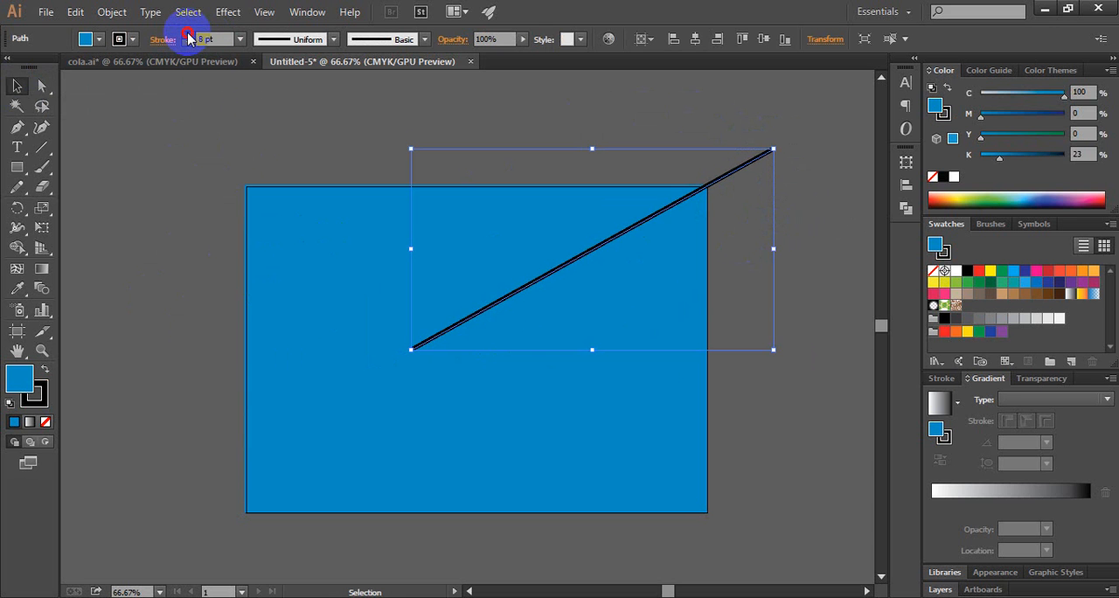
pyautogui.click(188, 36)
pyautogui.click(188, 36)
pyautogui.click(188, 36)
pyautogui.click(188, 36)
pyautogui.click(188, 36)
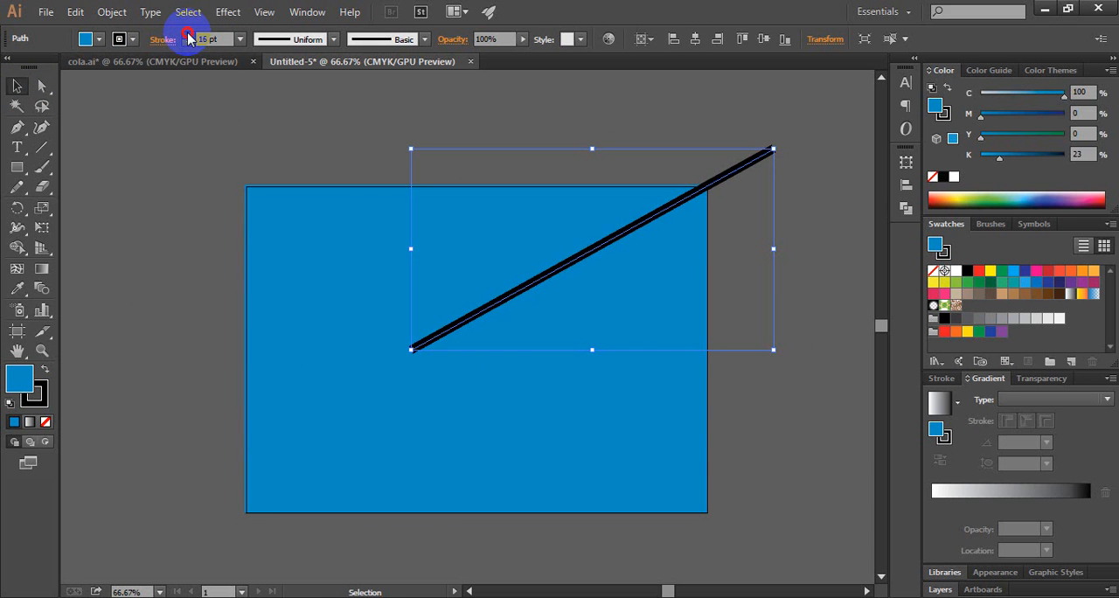
pyautogui.click(188, 36)
pyautogui.click(188, 36)
pyautogui.click(188, 36)
pyautogui.click(188, 36)
pyautogui.click(188, 36)
pyautogui.click(188, 35)
pyautogui.click(188, 36)
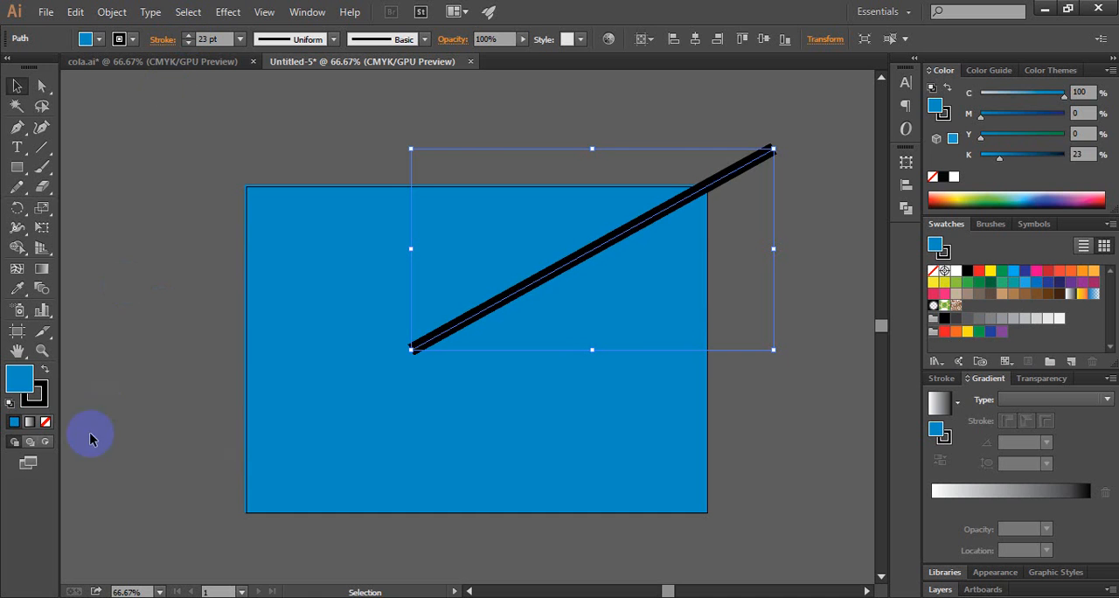
# Step: Remove the line's fill and give its stroke a light blue of C 50, M 0, Y 0 and K 6
pyautogui.click(42, 370)
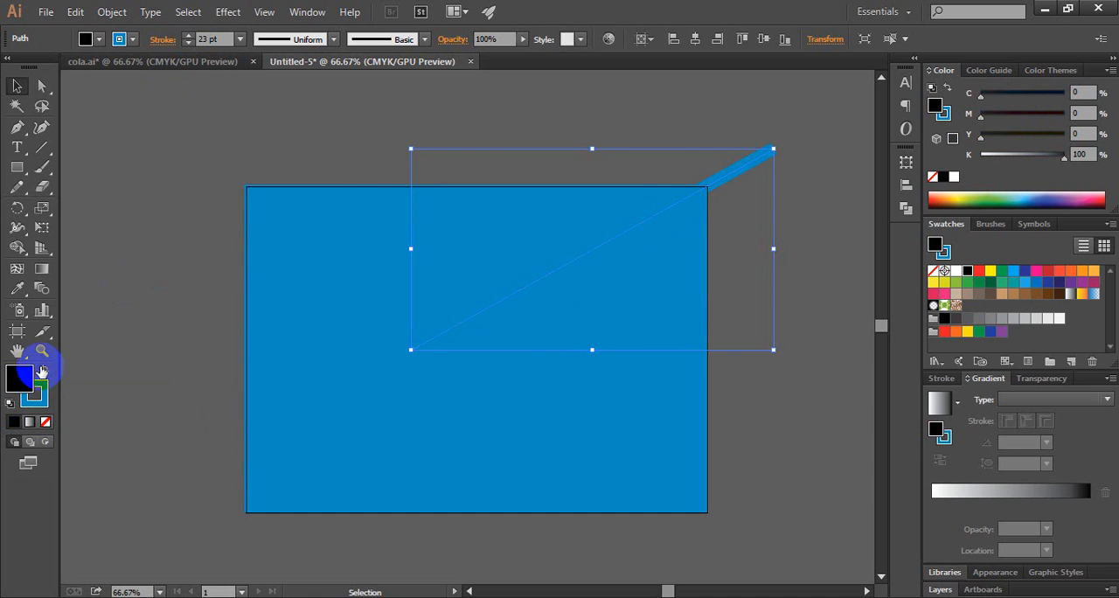
pyautogui.click(47, 423)
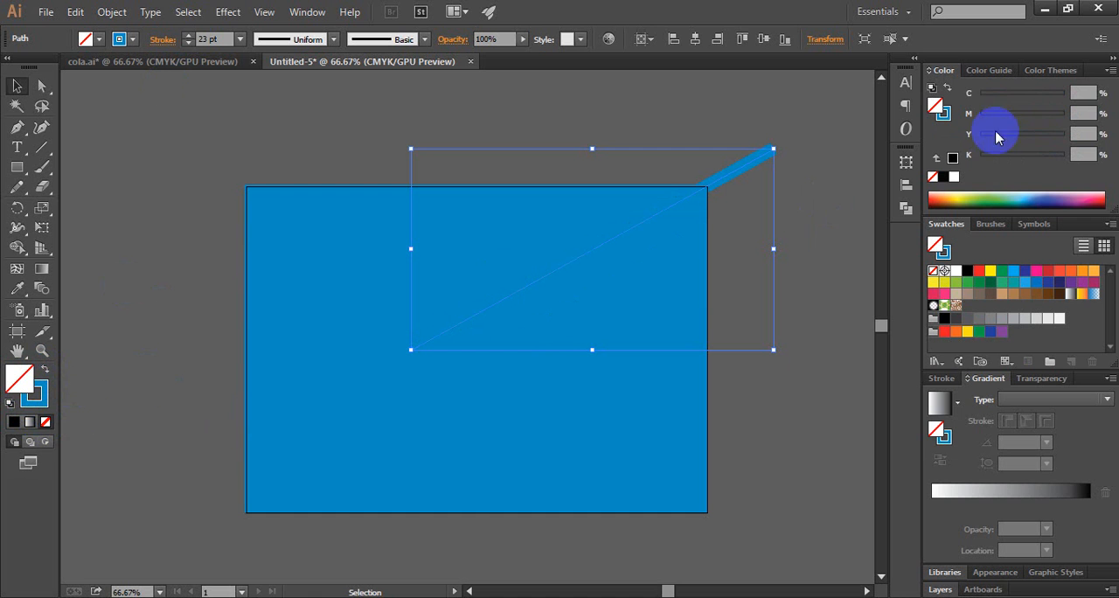
pyautogui.click(35, 394)
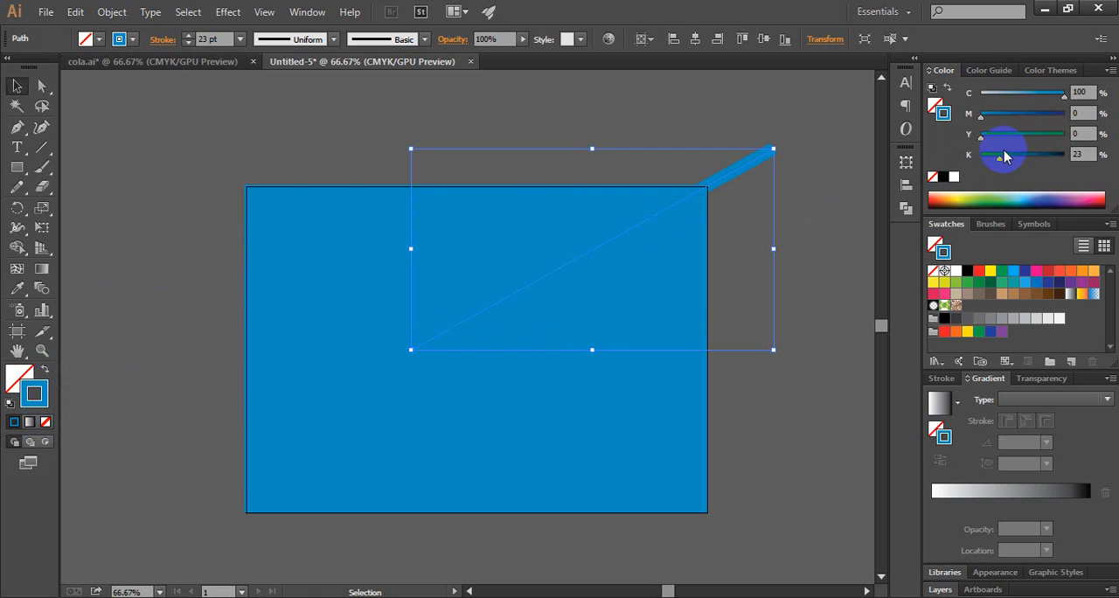
pyautogui.moveTo(1064, 94); pyautogui.dragTo(1020, 103)
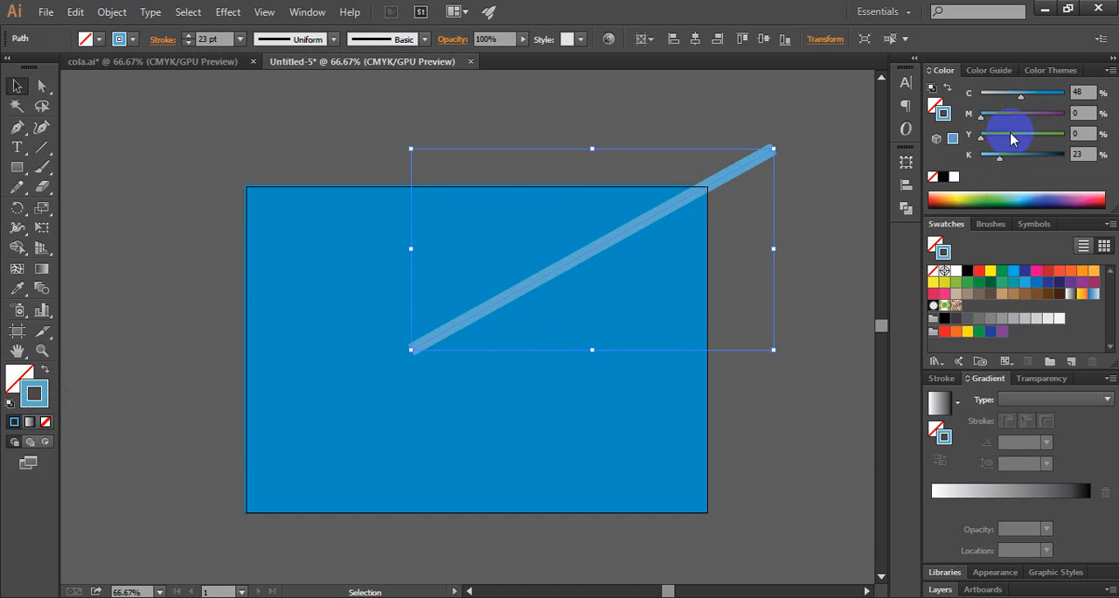
pyautogui.click(1082, 91)
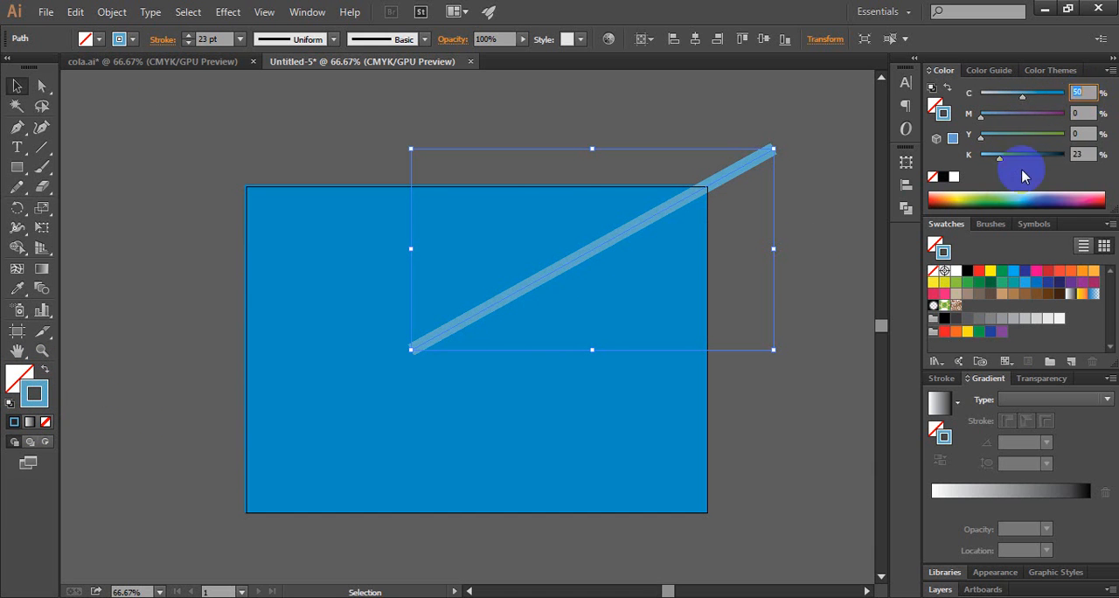
pyautogui.moveTo(999, 159); pyautogui.dragTo(988, 163)
pyautogui.click(1082, 153)
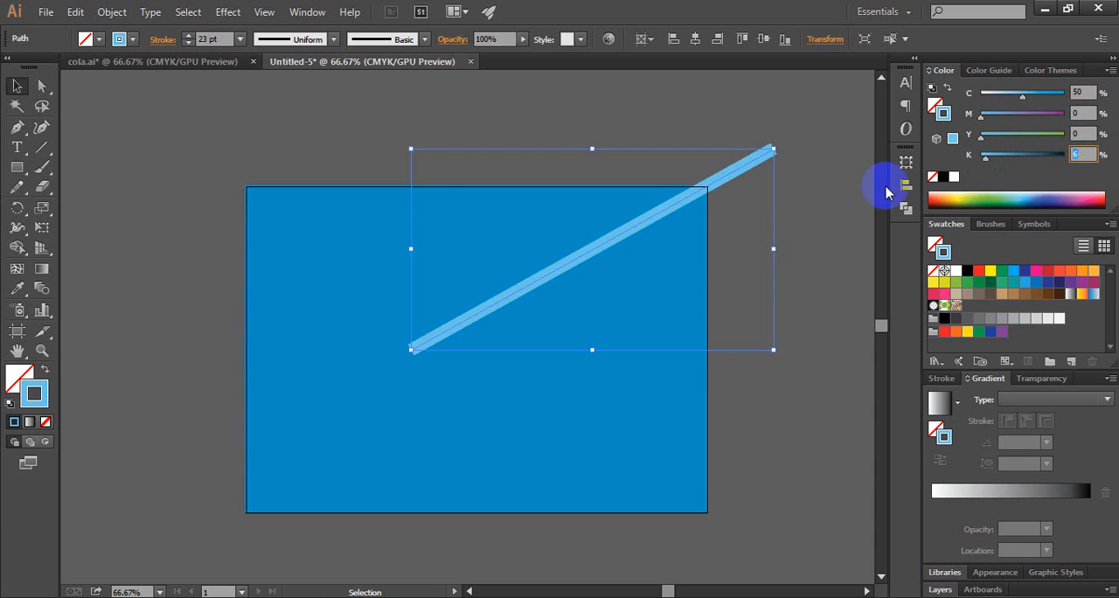
# Step: Apply Width Profile 4 to the line and rotate it 180 degrees so the narrow end points into the artboard
pyautogui.click(335, 39)
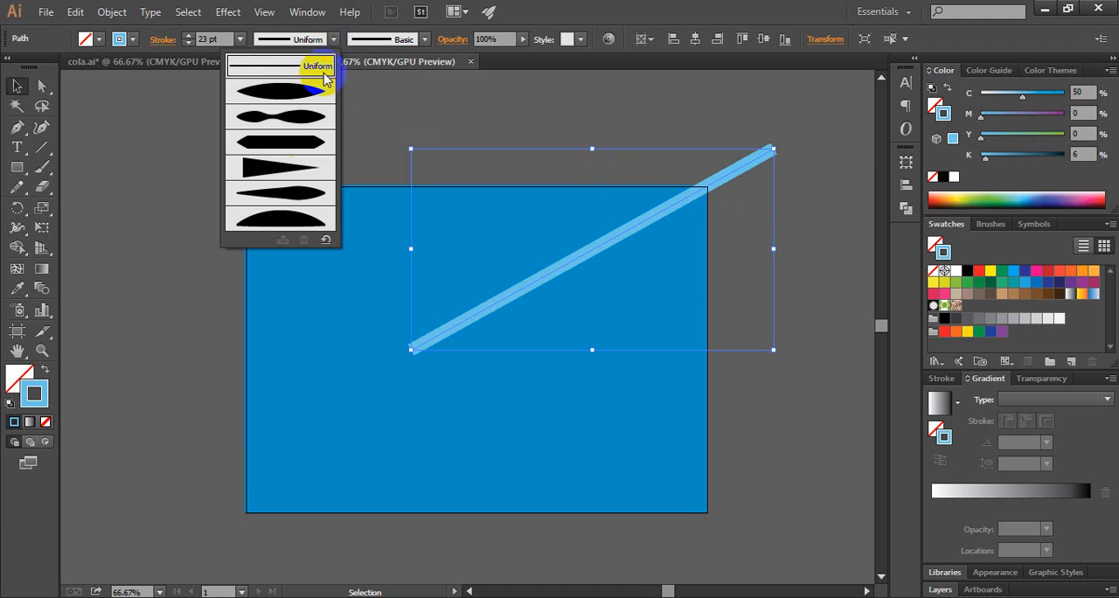
pyautogui.click(249, 172)
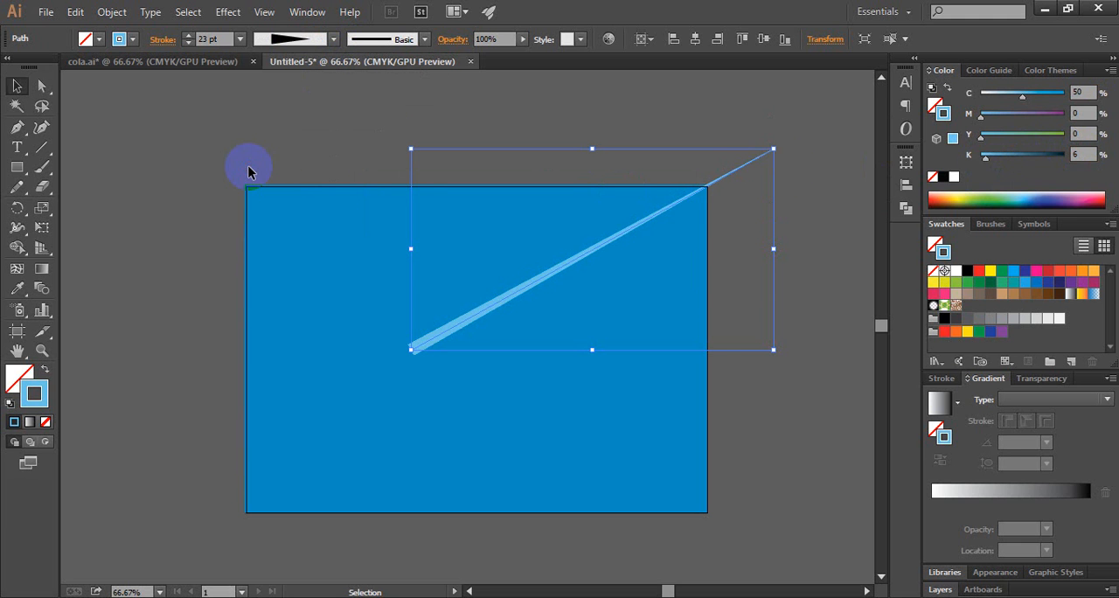
pyautogui.click(784, 147)
pyautogui.moveTo(767, 182); pyautogui.dragTo(402, 377)
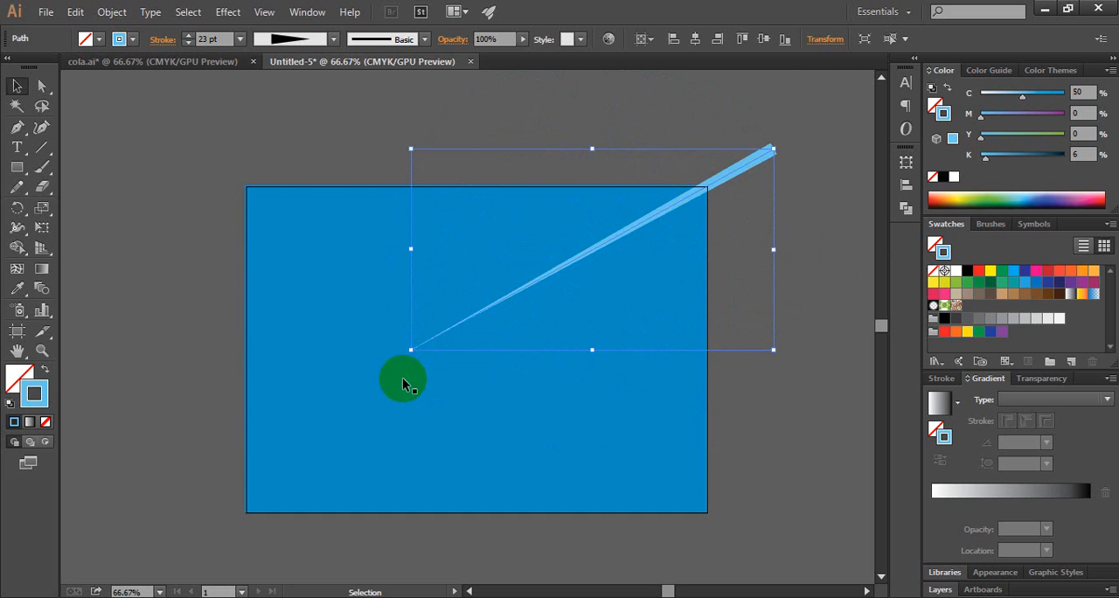
# Step: Set the tapered line's stroke weight to 35 pt
pyautogui.click(189, 36)
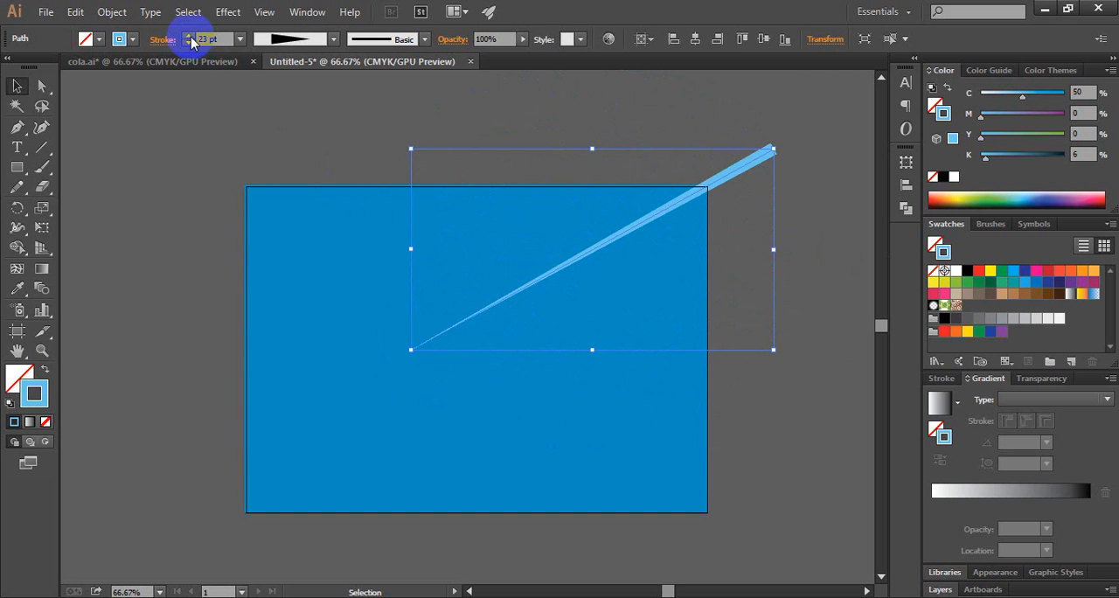
pyautogui.click(189, 36)
pyautogui.click(189, 36)
pyautogui.click(188, 36)
pyautogui.click(189, 36)
pyautogui.click(189, 36)
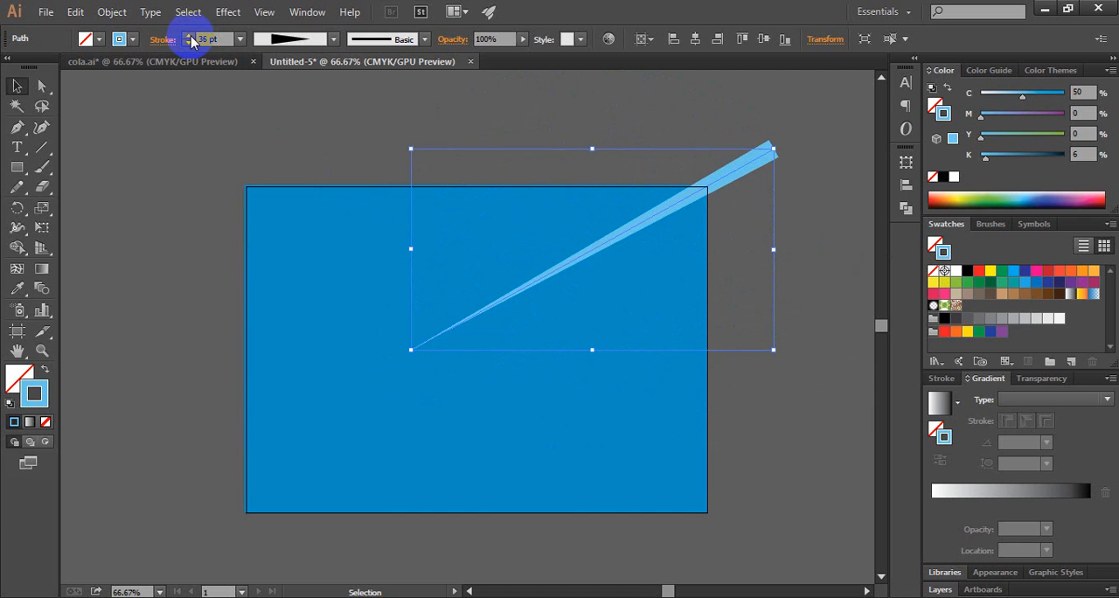
pyautogui.click(189, 43)
pyautogui.click(252, 130)
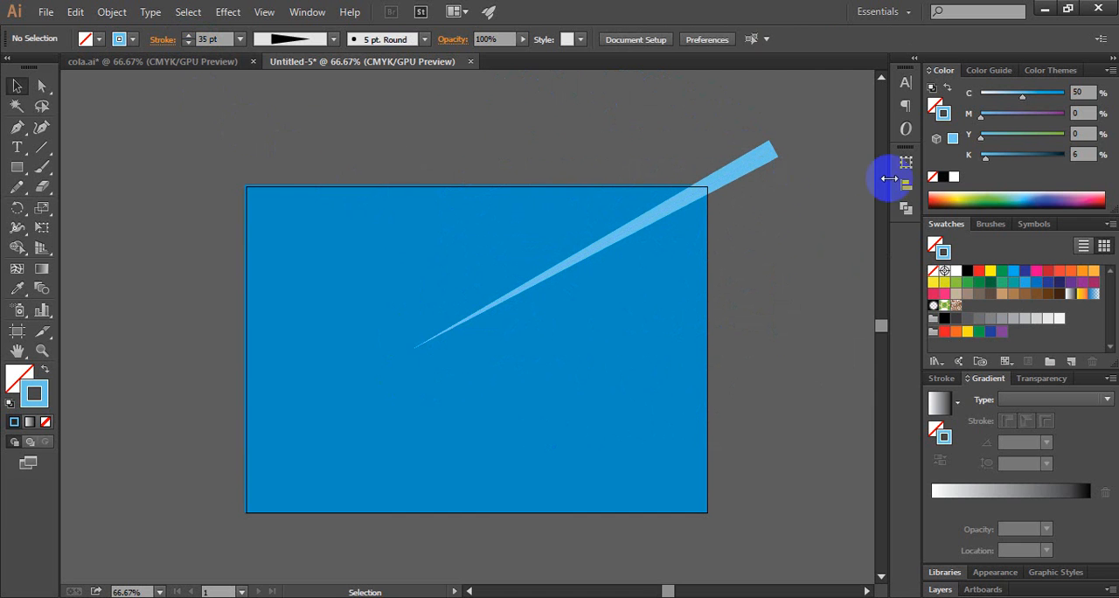
# Step: Expand the appearance of the tapered light blue line into a filled shape and keep that ray selected
pyautogui.moveTo(729, 133); pyautogui.dragTo(783, 194)
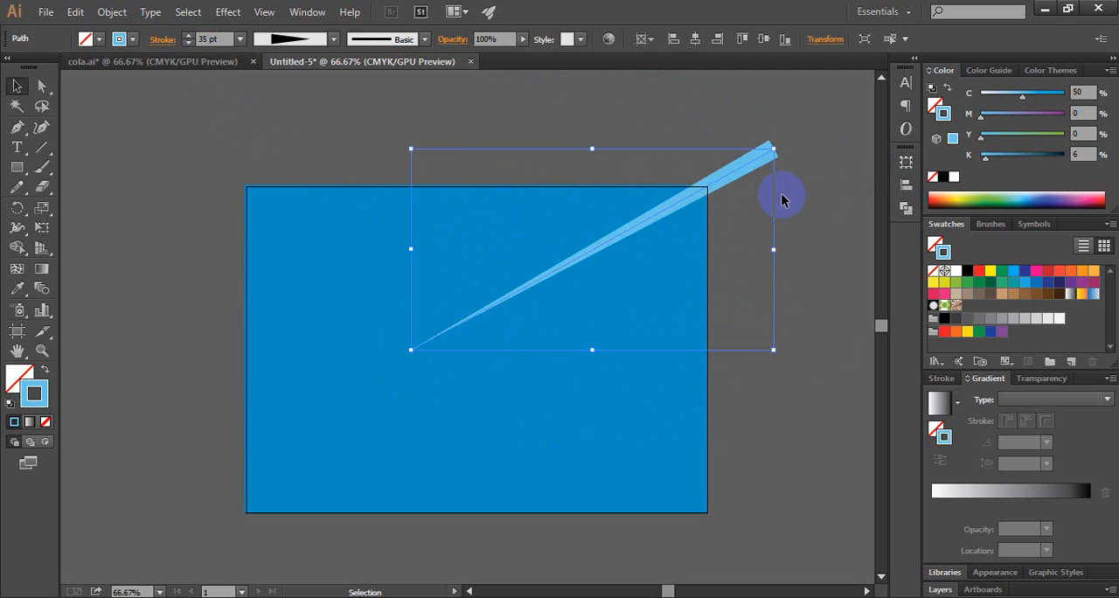
pyautogui.click(108, 13)
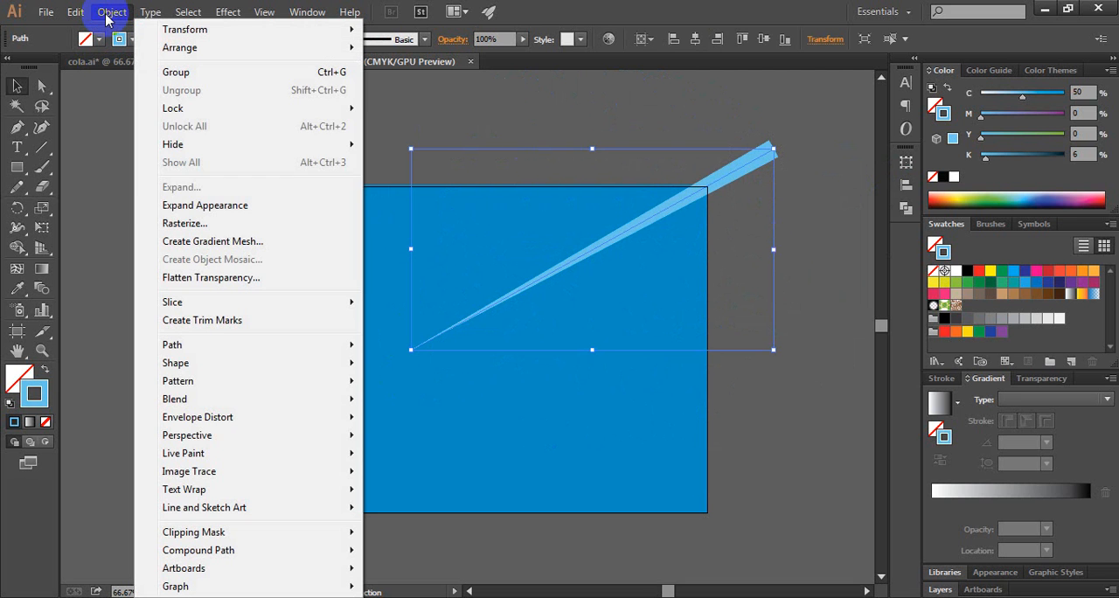
pyautogui.click(175, 207)
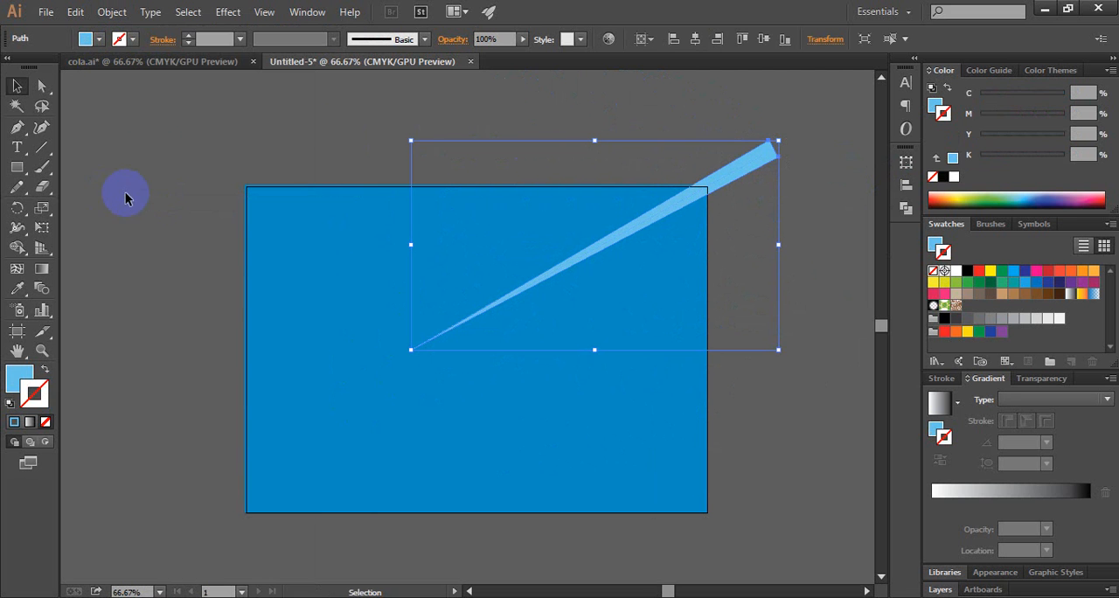
pyautogui.click(821, 129)
pyautogui.moveTo(712, 129); pyautogui.dragTo(760, 205)
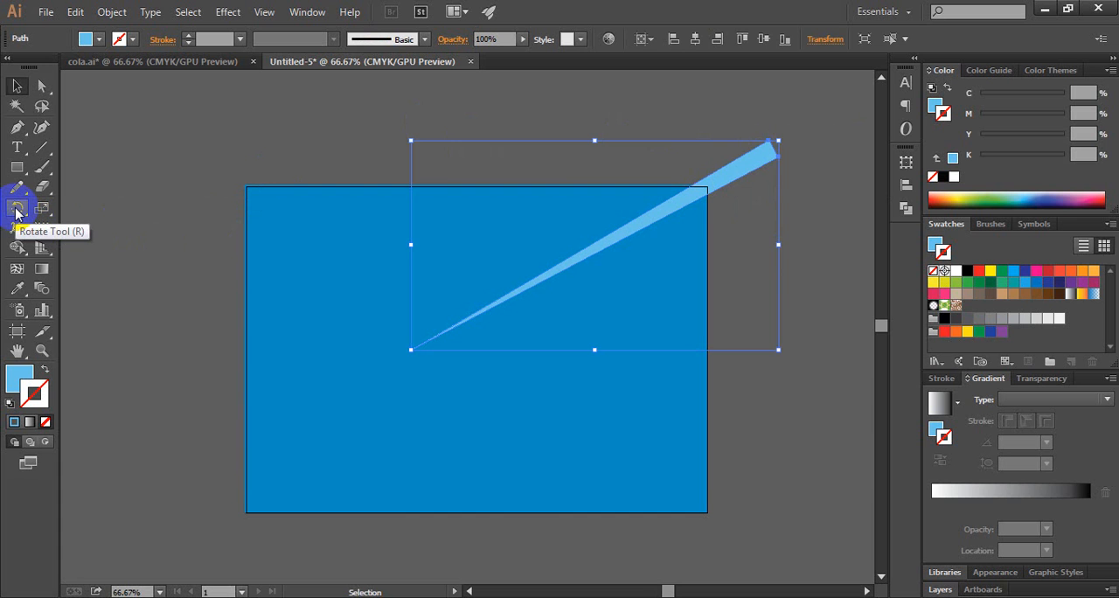
# Step: Make a copy of the light blue ray rotated 8° about its narrow tip
pyautogui.click(16, 210)
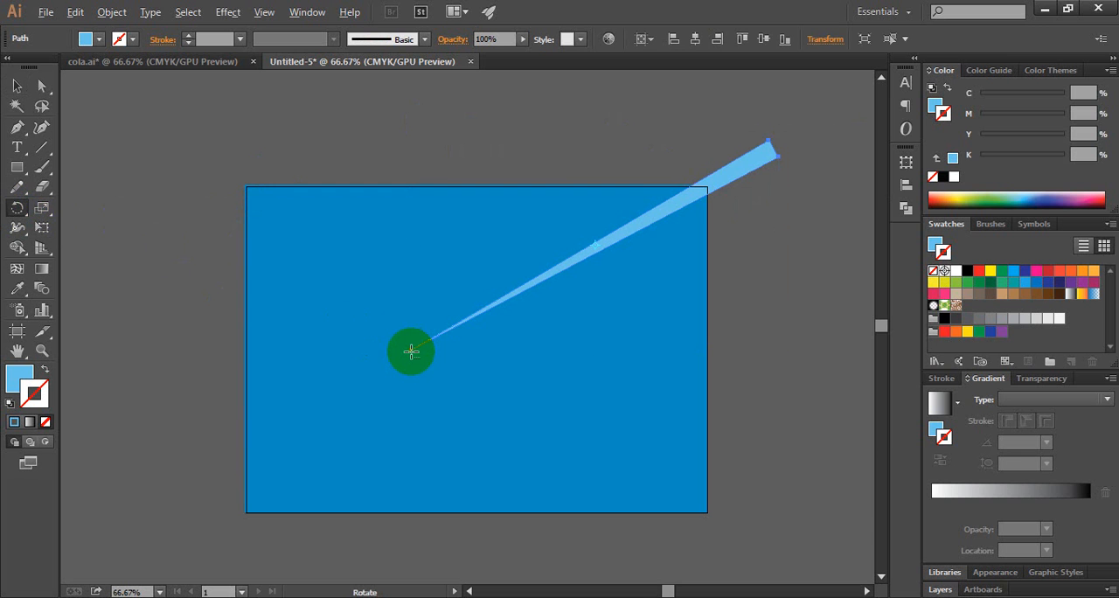
pyautogui.keyDown('alt'); pyautogui.click(411, 351); pyautogui.keyUp('alt')
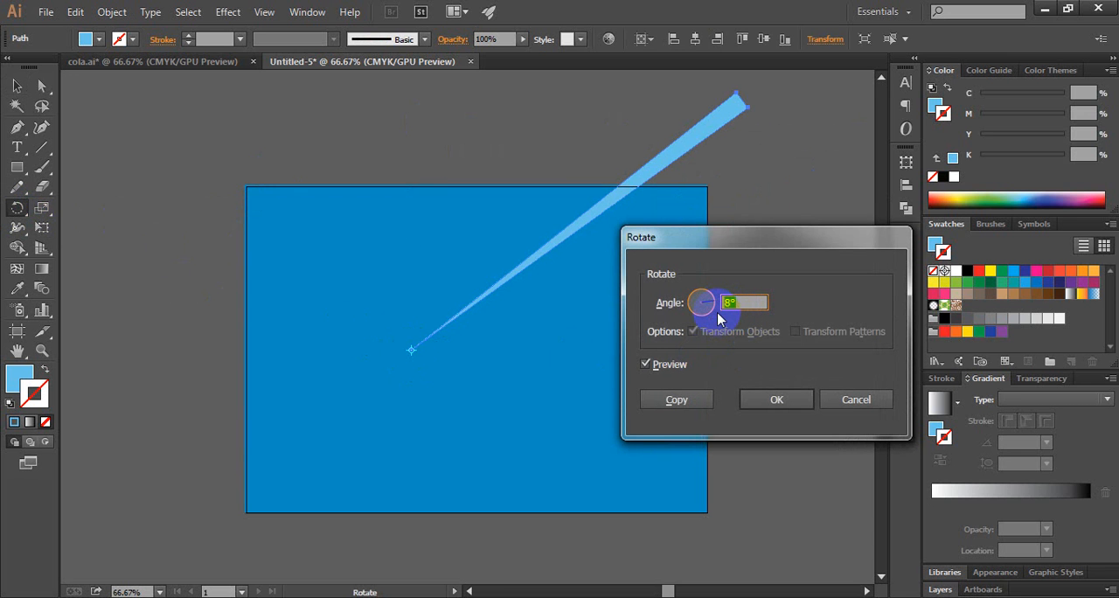
pyautogui.write('8')
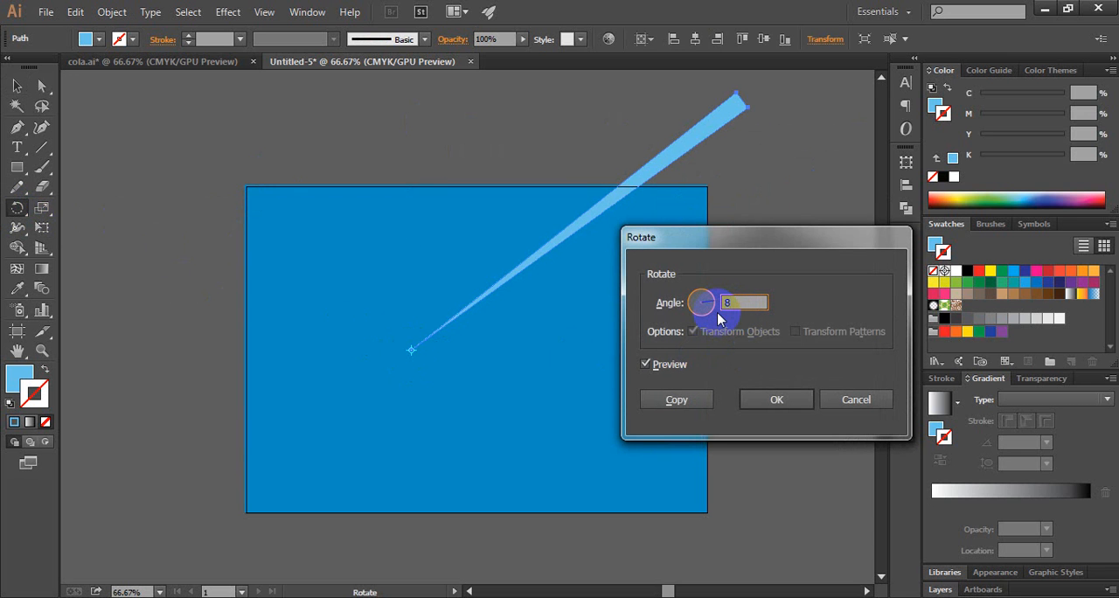
pyautogui.click(645, 364)
pyautogui.click(646, 364)
pyautogui.click(645, 365)
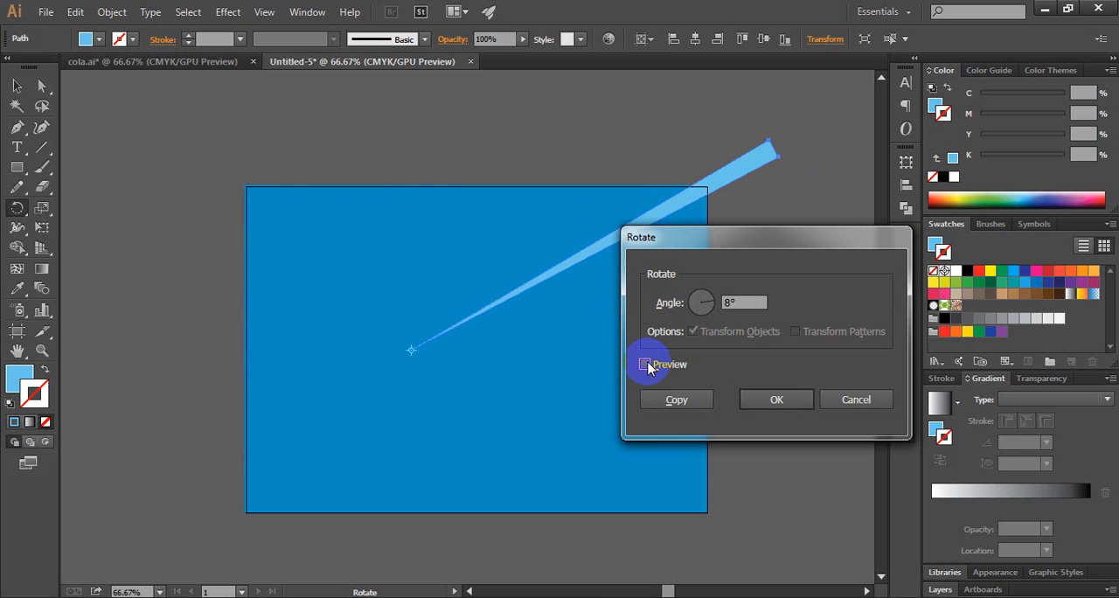
pyautogui.click(645, 365)
pyautogui.click(686, 402)
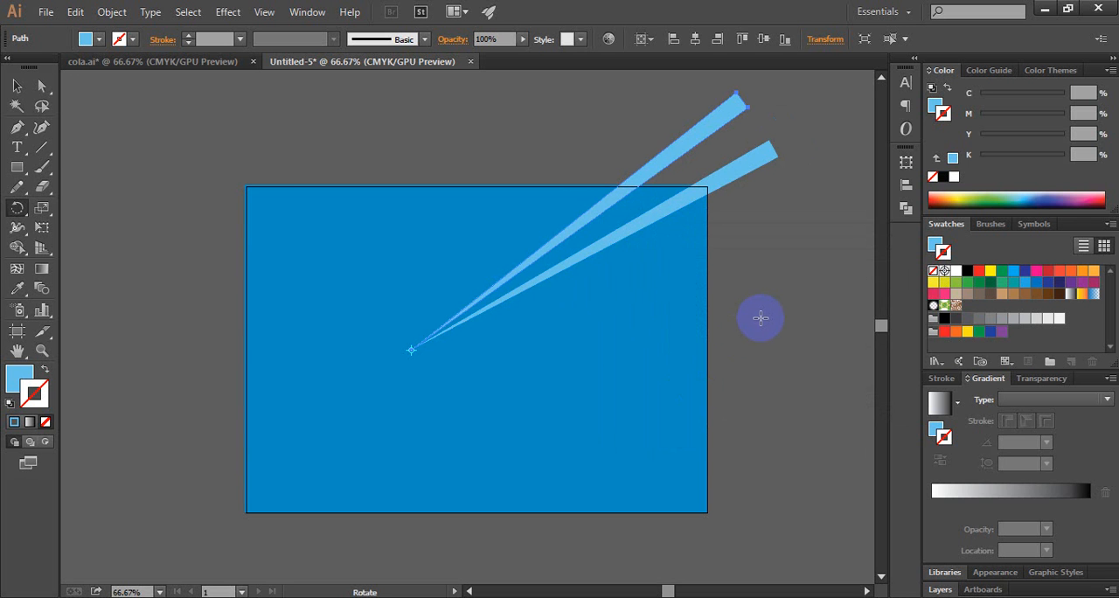
# Step: Repeat the rotated copy until the light blue rays form a full circle, and deselect everything
pyautogui.press('ctrl')
pyautogui.hotkey('ctrl', 'd')
pyautogui.hotkey('ctrl', 'd')
pyautogui.hotkey('ctrl', 'd')
pyautogui.hotkey('ctrl', 'd')
pyautogui.hotkey('ctrl', 'd')
pyautogui.hotkey('ctrl', 'd')
pyautogui.hotkey('ctrl', 'd')
pyautogui.hotkey('ctrl', 'd')
pyautogui.hotkey('ctrl', 'd')
pyautogui.hotkey('ctrl', 'd')
pyautogui.hotkey('ctrl', 'd')
pyautogui.hotkey('ctrl', 'd')
pyautogui.hotkey('ctrl', 'd')
pyautogui.hotkey('ctrl', 'd')
pyautogui.hotkey('ctrl', 'd')
pyautogui.hotkey('ctrl', 'd')
pyautogui.hotkey('ctrl', 'd')
pyautogui.hotkey('ctrl', 'd')
pyautogui.hotkey('ctrl', 'd')
pyautogui.hotkey('ctrl', 'd')
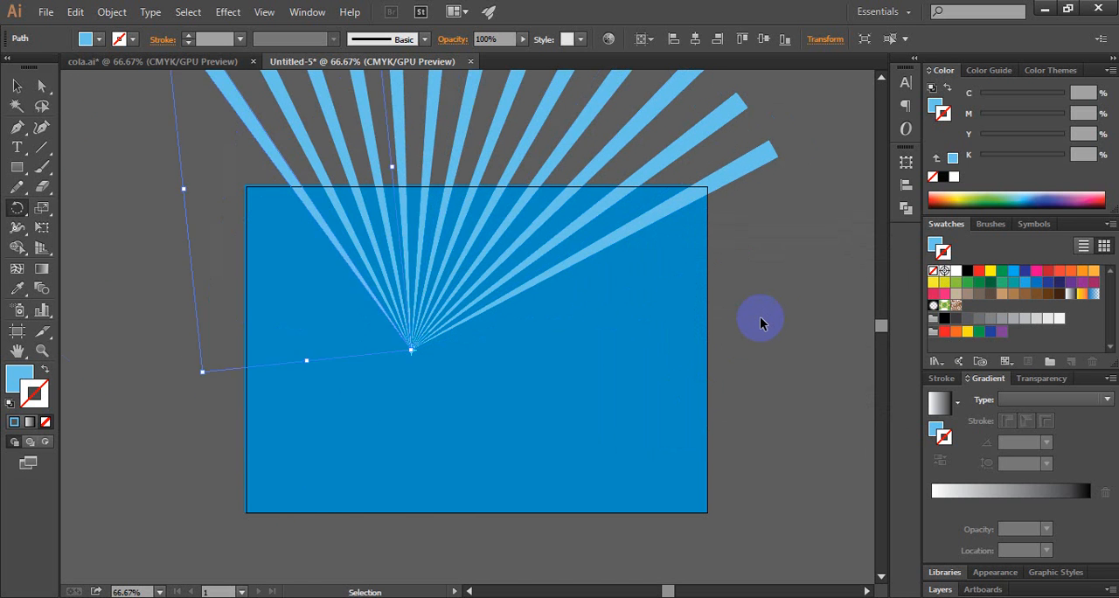
pyautogui.hotkey('ctrl', 'd')
pyautogui.hotkey('ctrl', 'd')
pyautogui.hotkey('ctrl', 'd')
pyautogui.hotkey('ctrl', 'd')
pyautogui.hotkey('ctrl', 'd')
pyautogui.hotkey('ctrl', 'd')
pyautogui.hotkey('ctrl', 'd')
pyautogui.hotkey('ctrl', 'd')
pyautogui.hotkey('ctrl', 'd')
pyautogui.hotkey('ctrl', 'd')
pyautogui.hotkey('ctrl', 'd')
pyautogui.hotkey('ctrl', 'd')
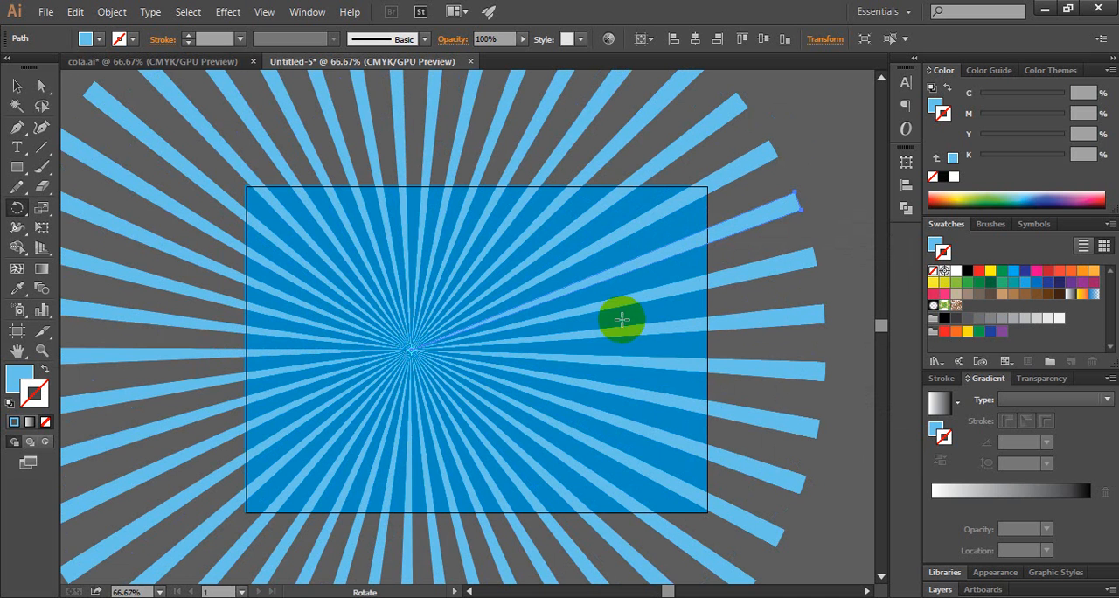
pyautogui.click(17, 85)
pyautogui.click(824, 118)
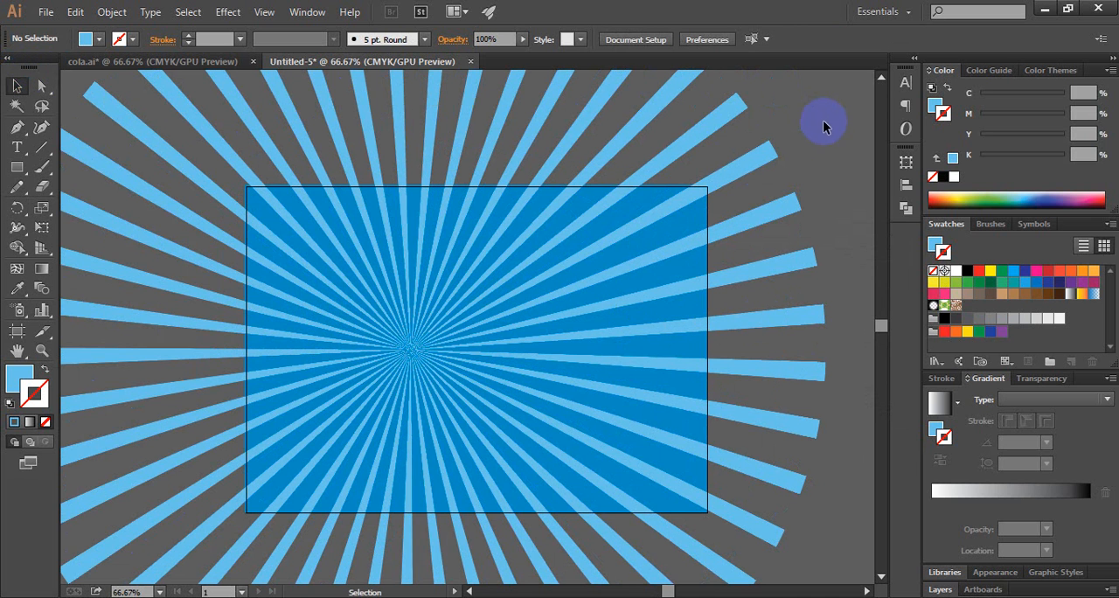
# Step: Copy the blue background rectangle, paste it in front, and bring the duplicate to the front above all rays
pyautogui.click(259, 213)
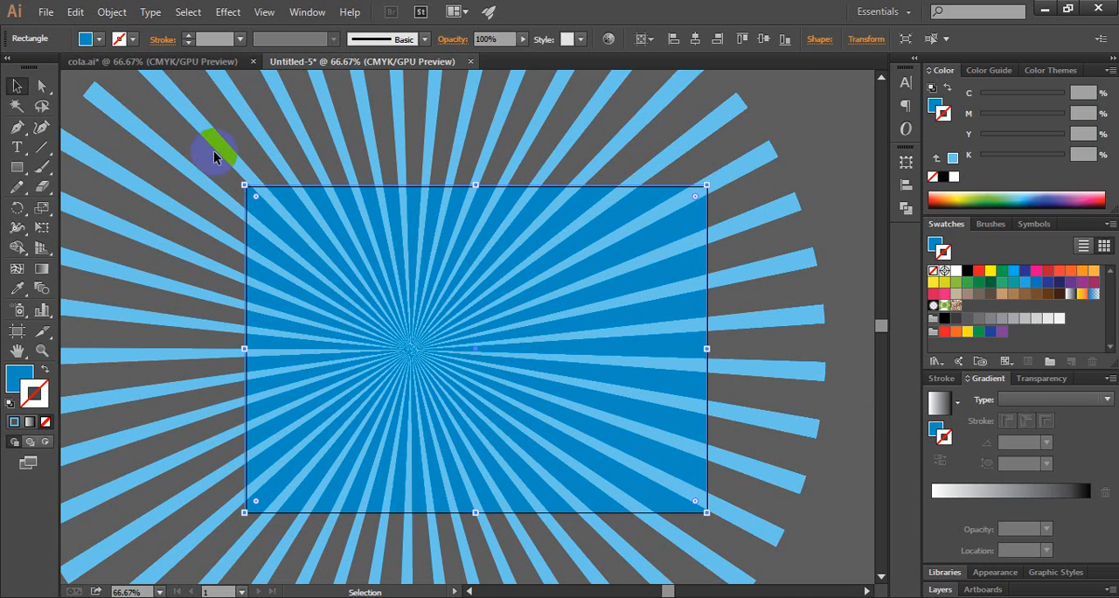
pyautogui.click(75, 12)
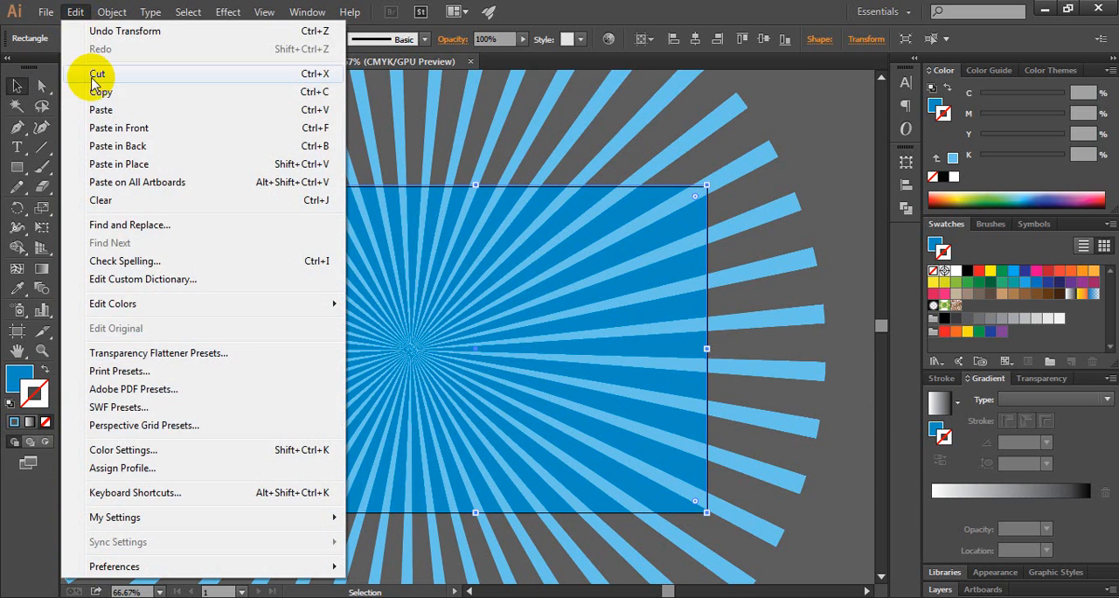
pyautogui.click(76, 92)
pyautogui.click(79, 14)
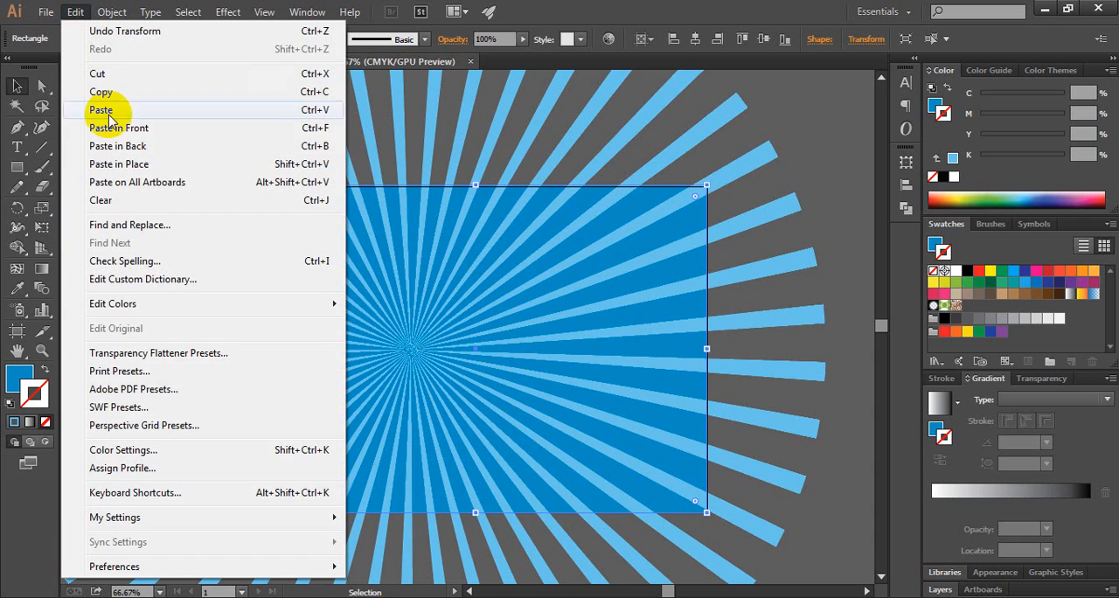
pyautogui.click(301, 129)
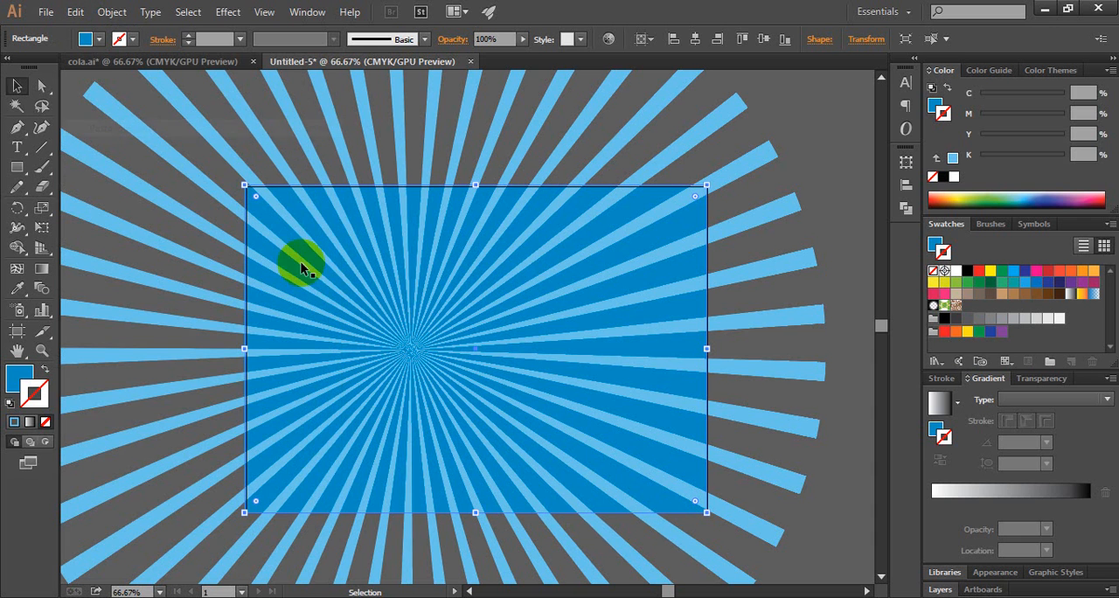
pyautogui.click(219, 174)
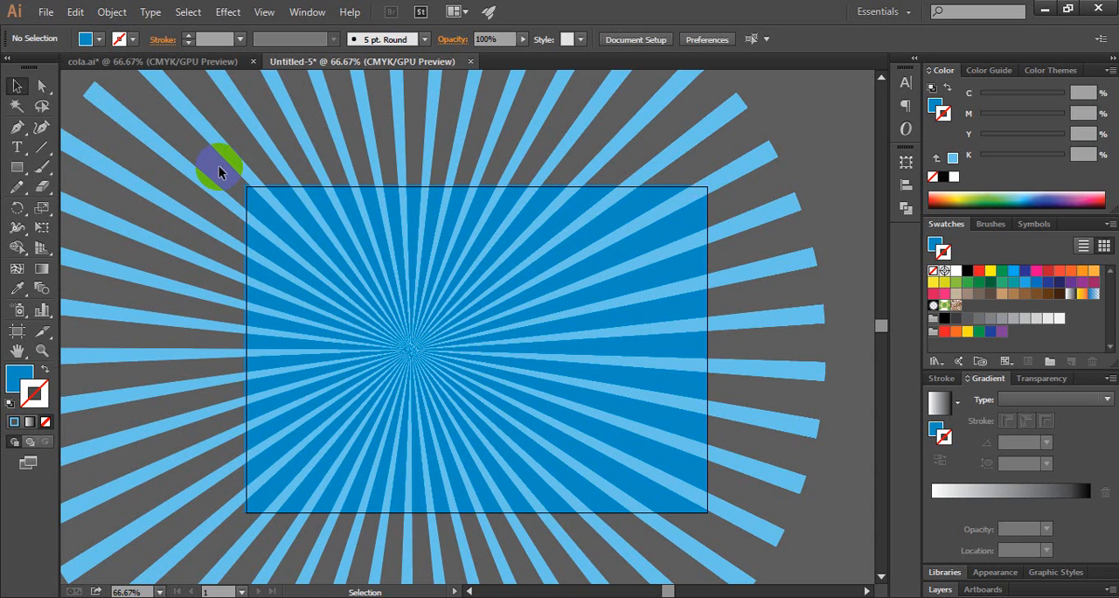
pyautogui.rightClick(264, 218)
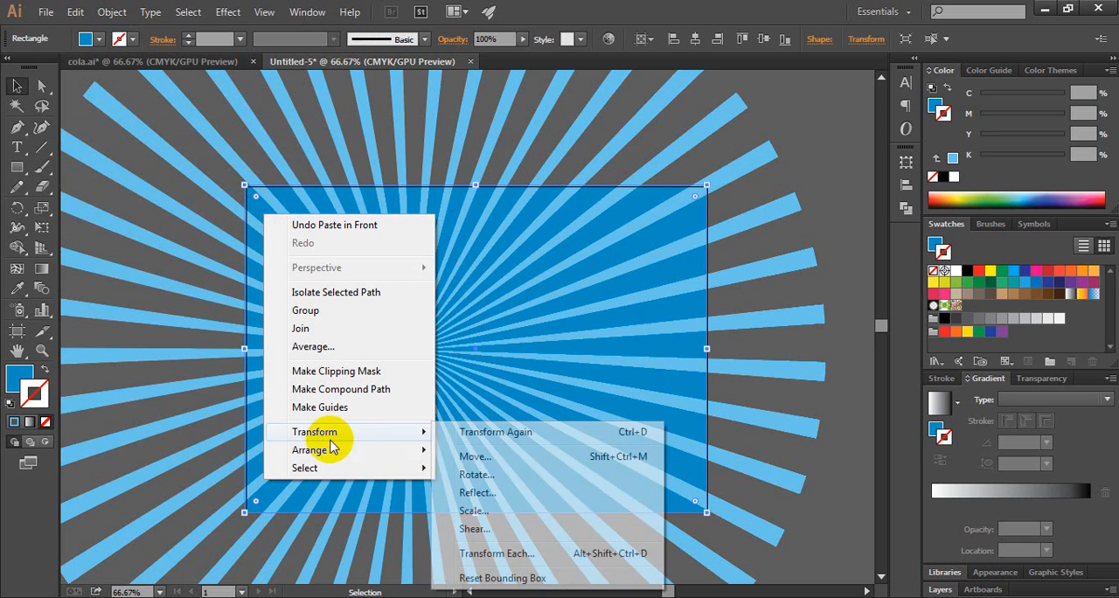
pyautogui.moveTo(325, 452)
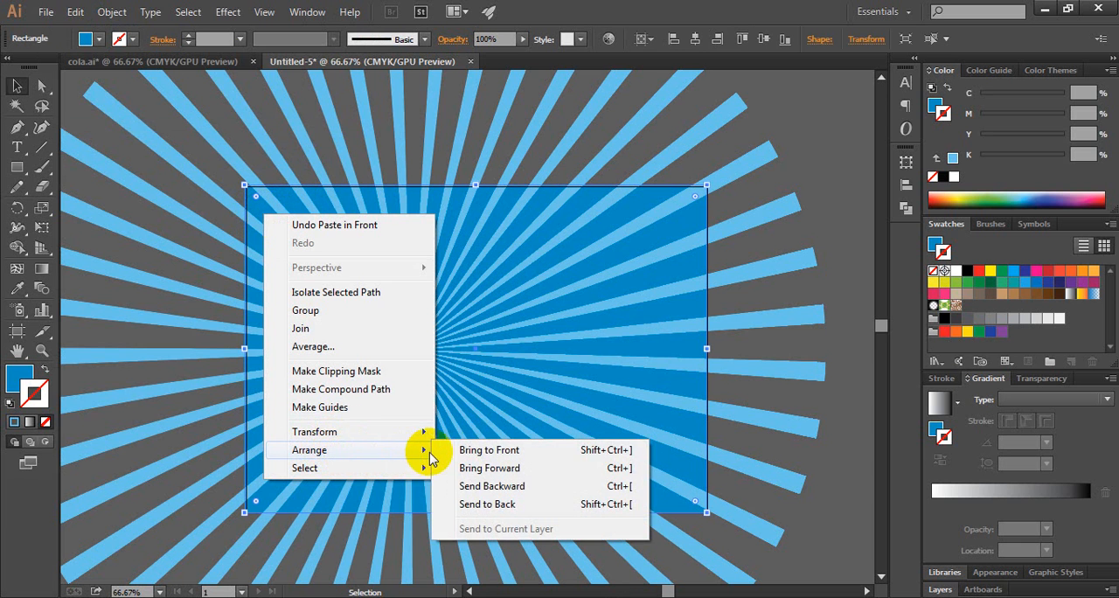
pyautogui.click(483, 453)
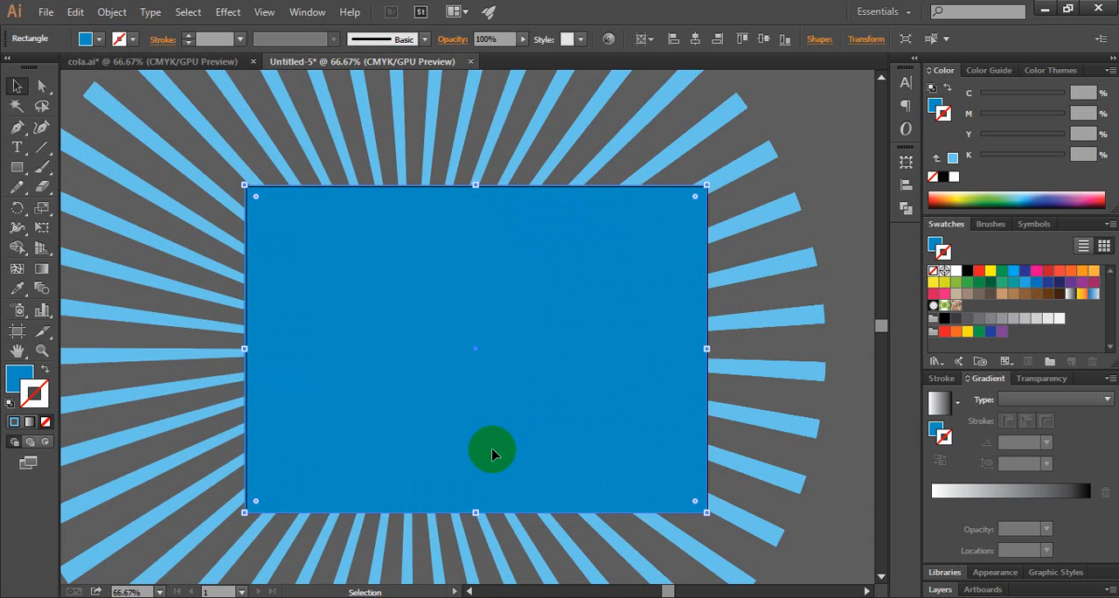
pyautogui.click(828, 168)
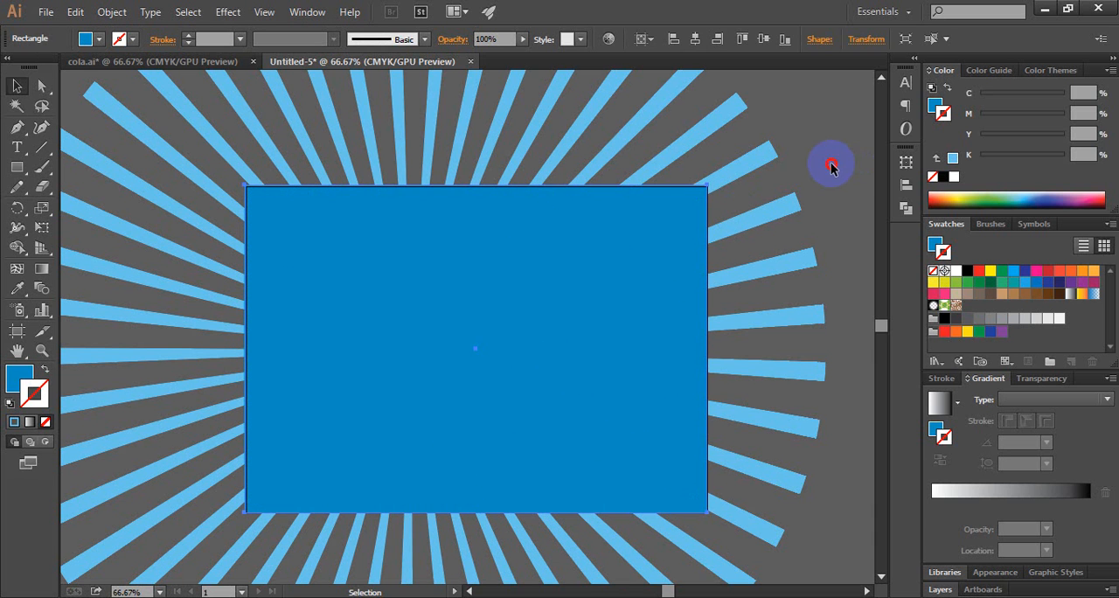
# Step: Try shifting the front blue rectangle down and deleting the original behind the rays, and undo both changes
pyautogui.click(266, 213)
pyautogui.moveTo(266, 213); pyautogui.dragTo(267, 253)
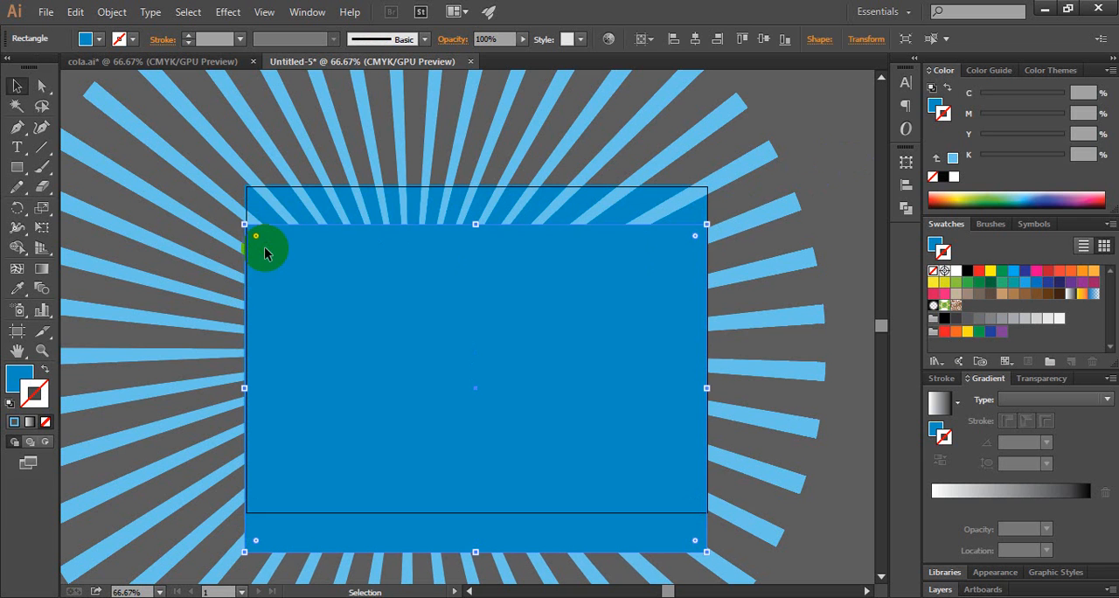
pyautogui.click(255, 187)
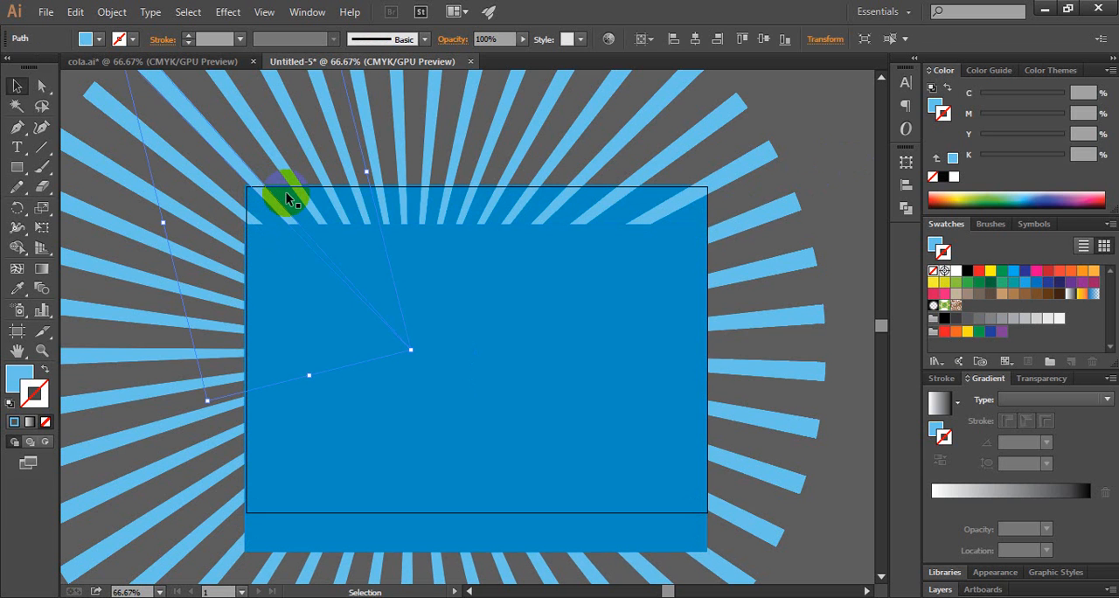
pyautogui.click(284, 194)
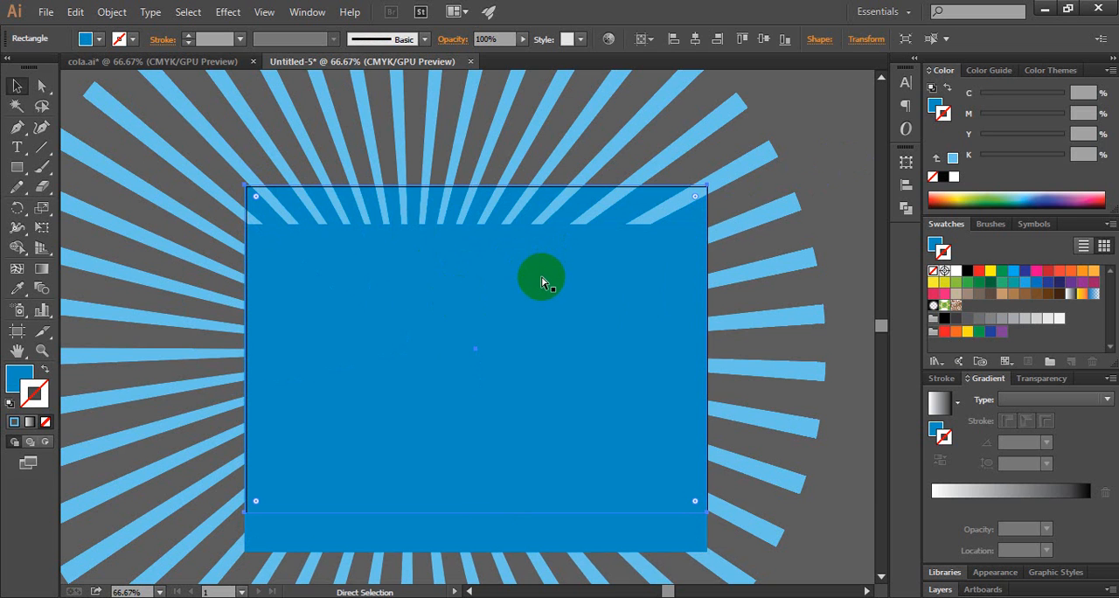
pyautogui.press('Delete')
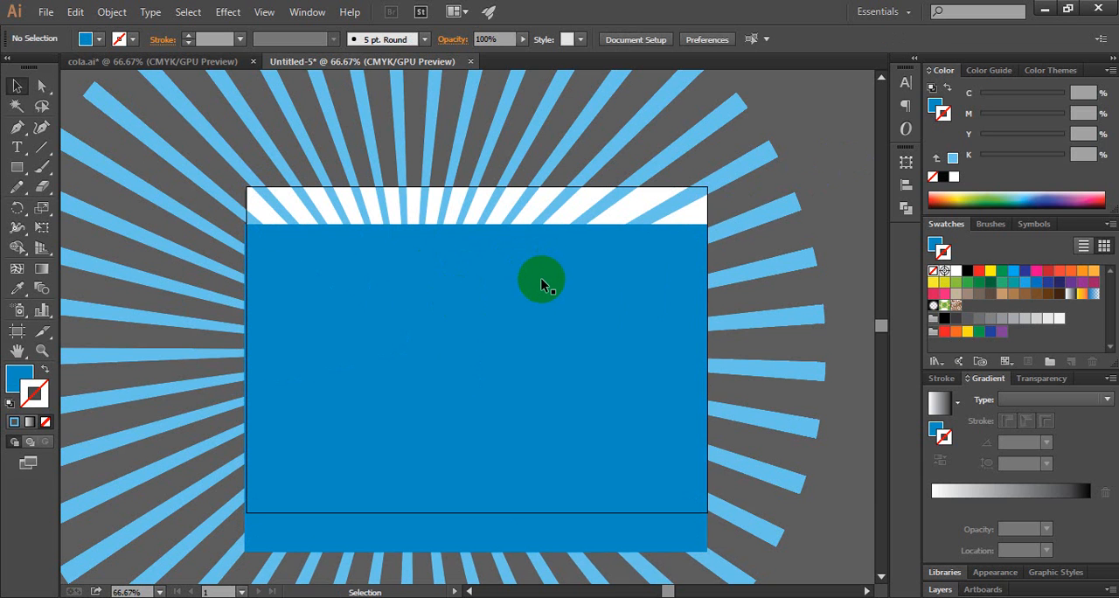
pyautogui.hotkey('ctrl', 'z')
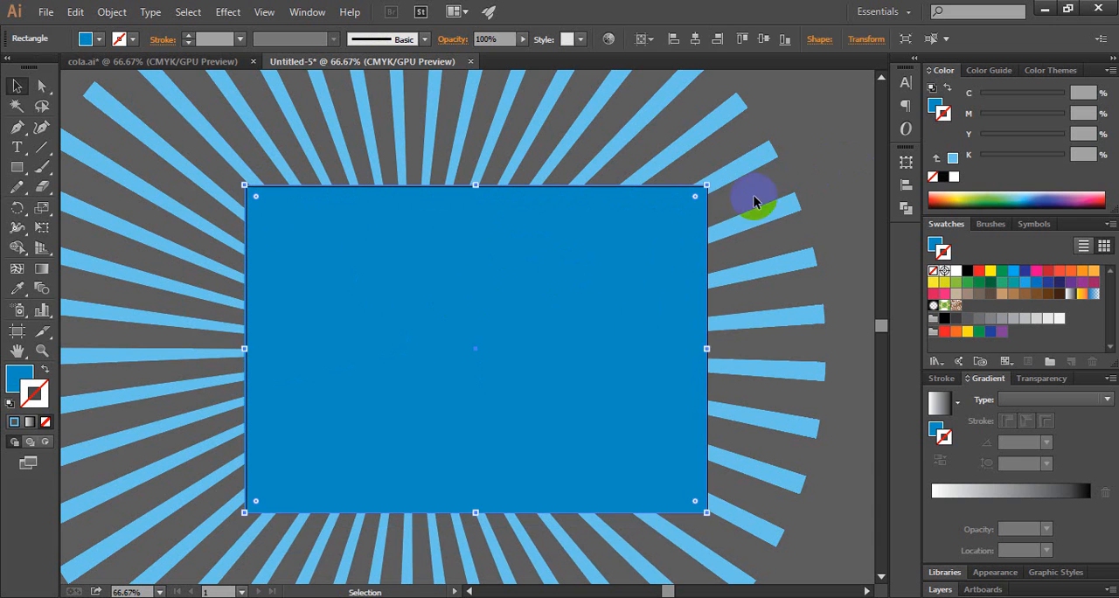
# Step: Select all rays together with both blue rectangles and trim them to the front rectangle with the Pathfinder Crop operation
pyautogui.click(831, 138)
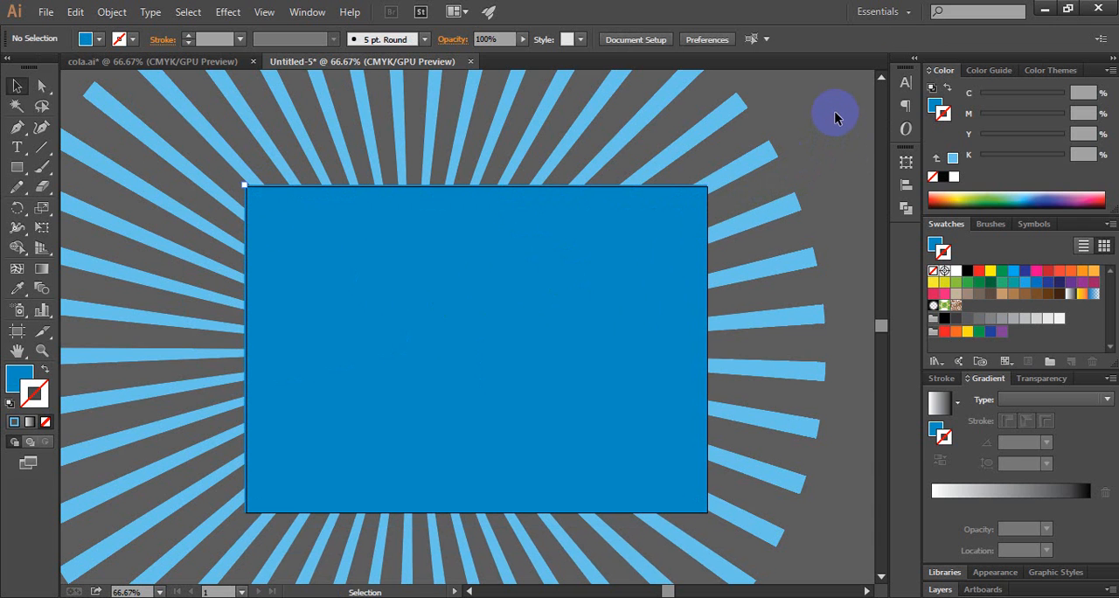
pyautogui.moveTo(835, 115); pyautogui.dragTo(190, 515)
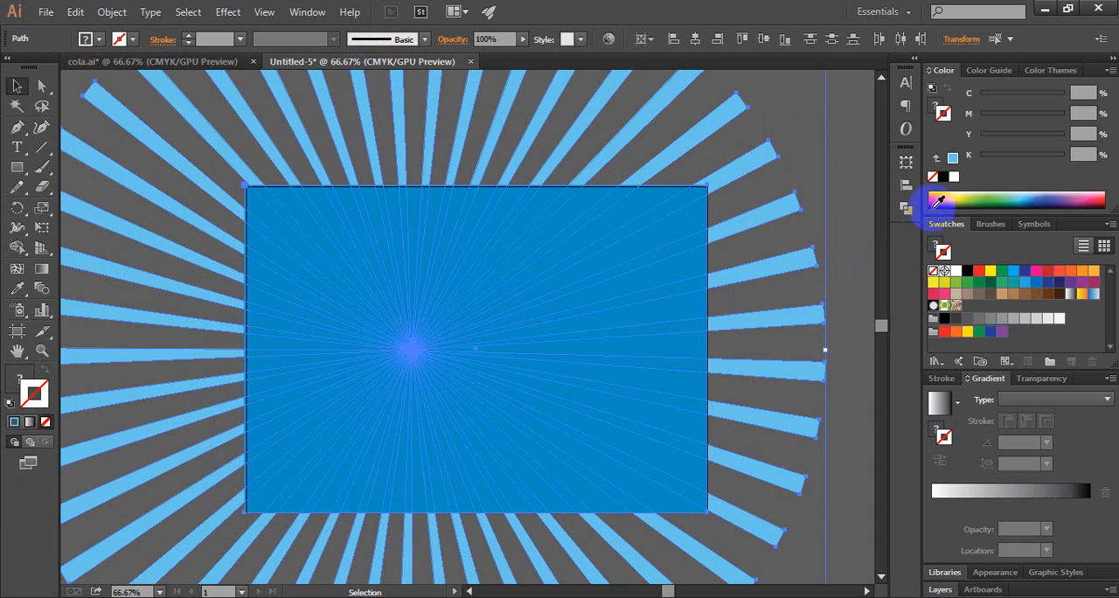
pyautogui.click(906, 207)
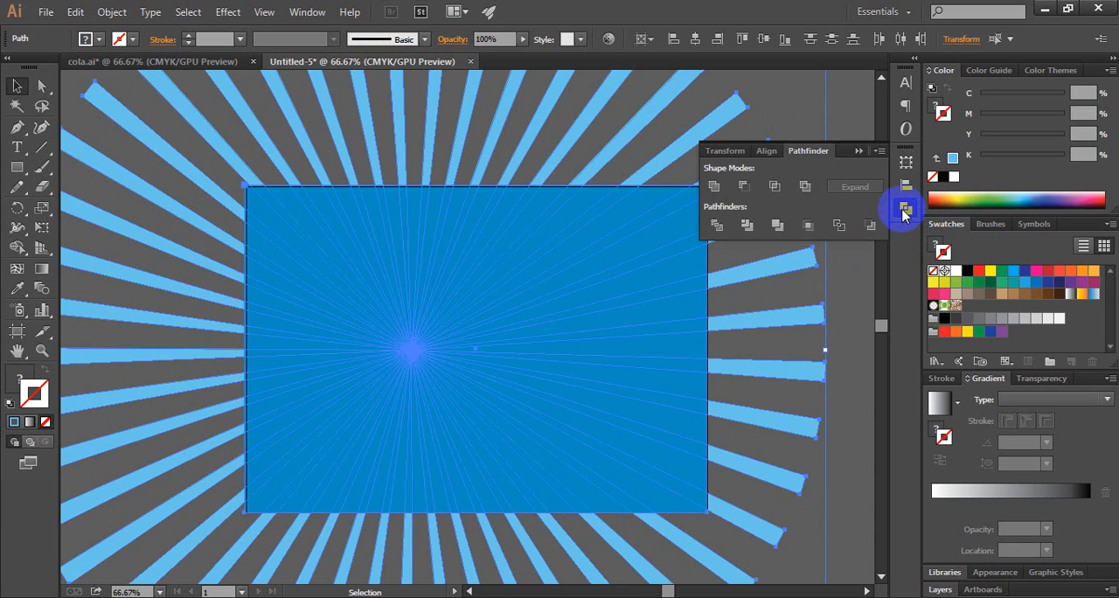
pyautogui.click(808, 228)
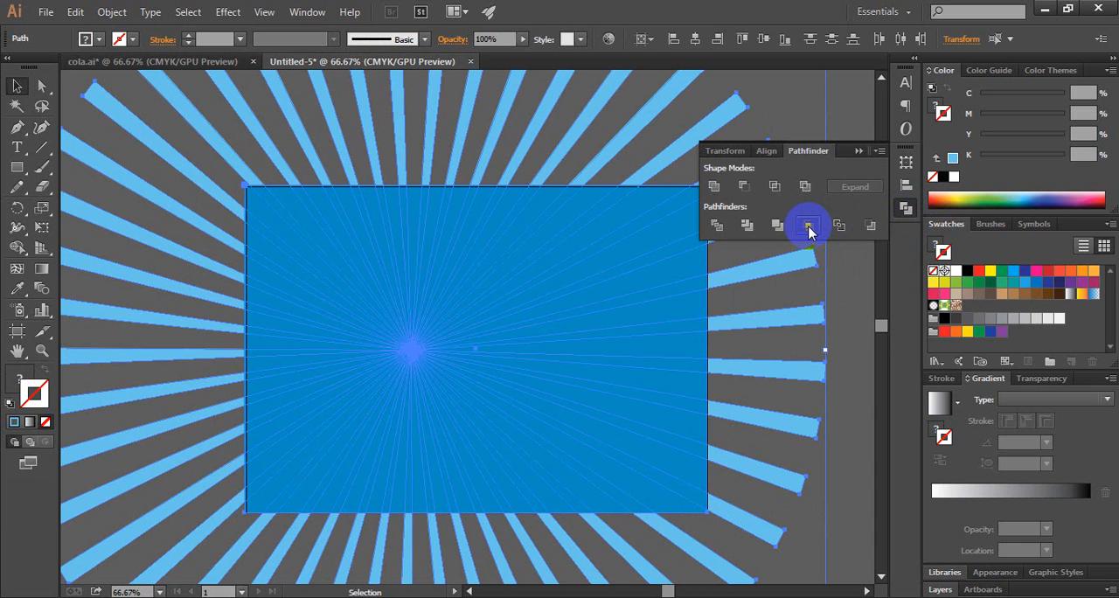
pyautogui.click(859, 152)
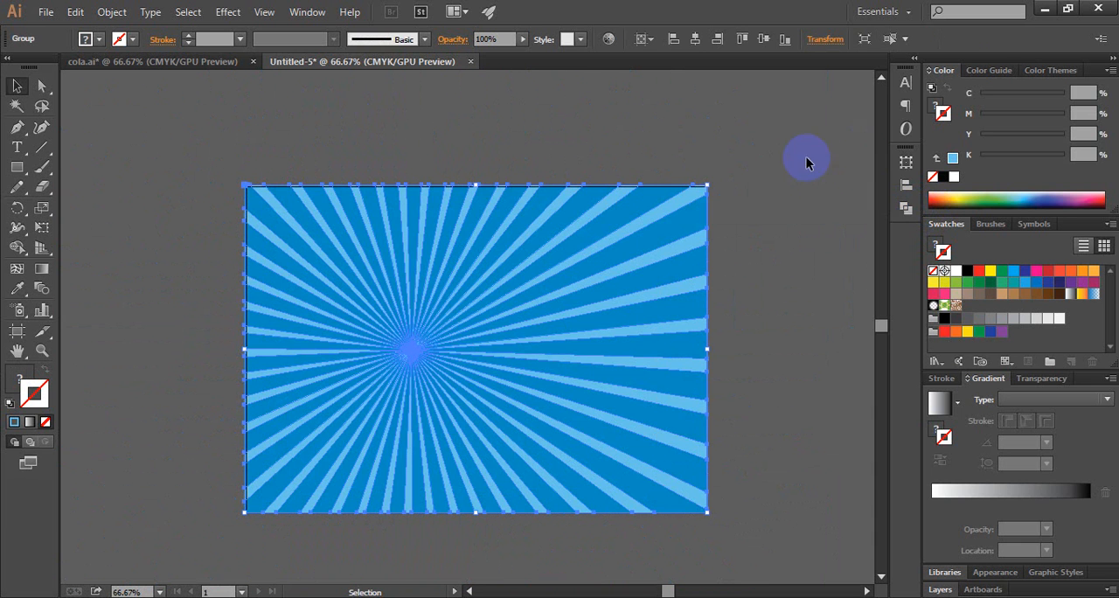
# Step: Compare the cropped sunburst group with the background of the finished banner in the cola.ai document
pyautogui.click(157, 62)
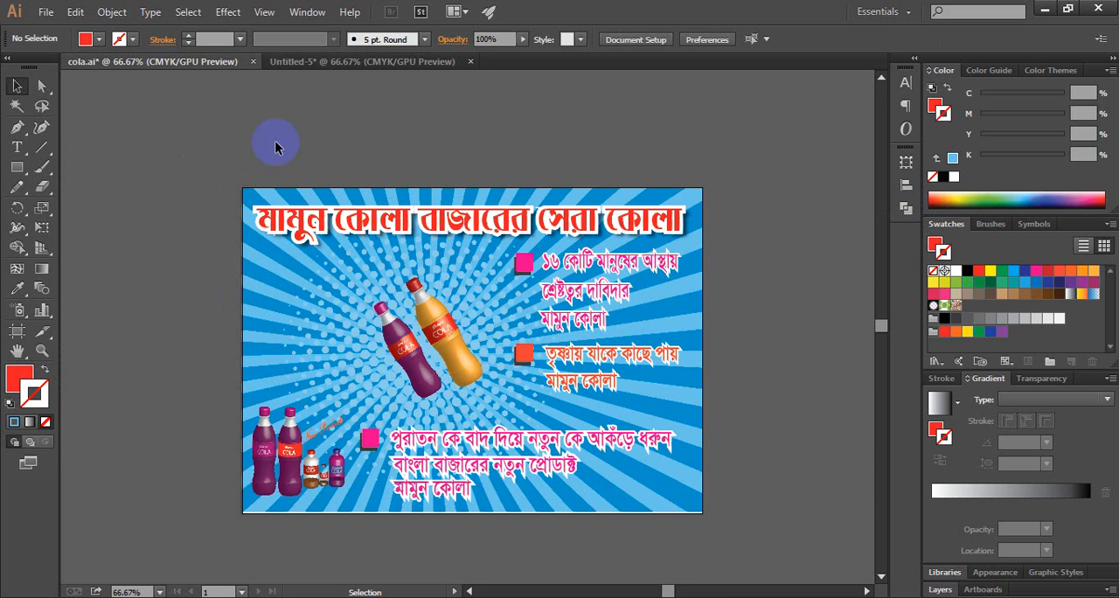
pyautogui.click(342, 63)
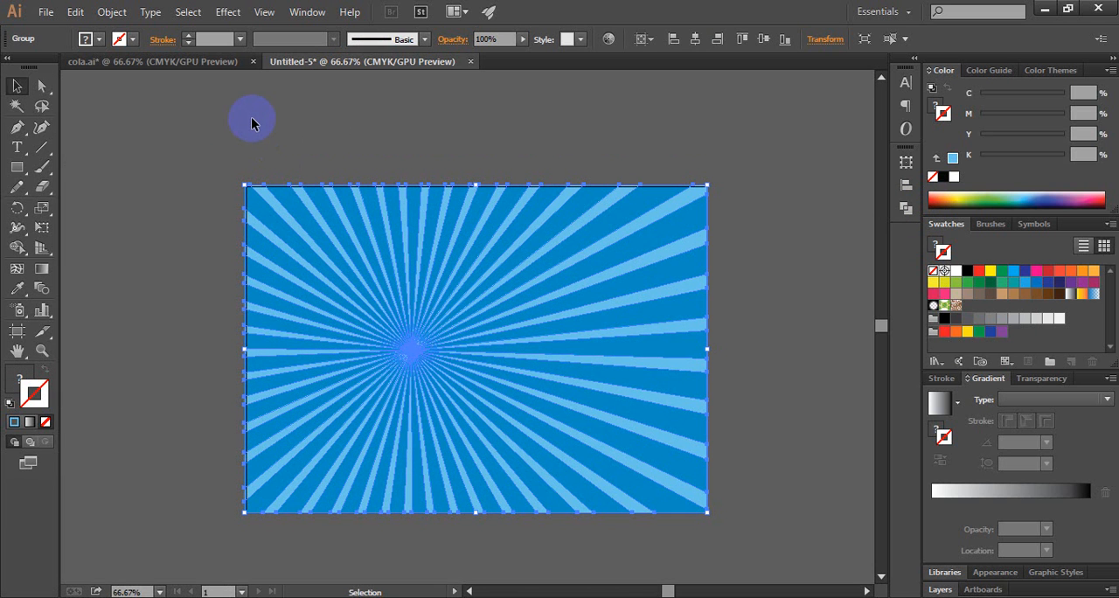
pyautogui.click(175, 62)
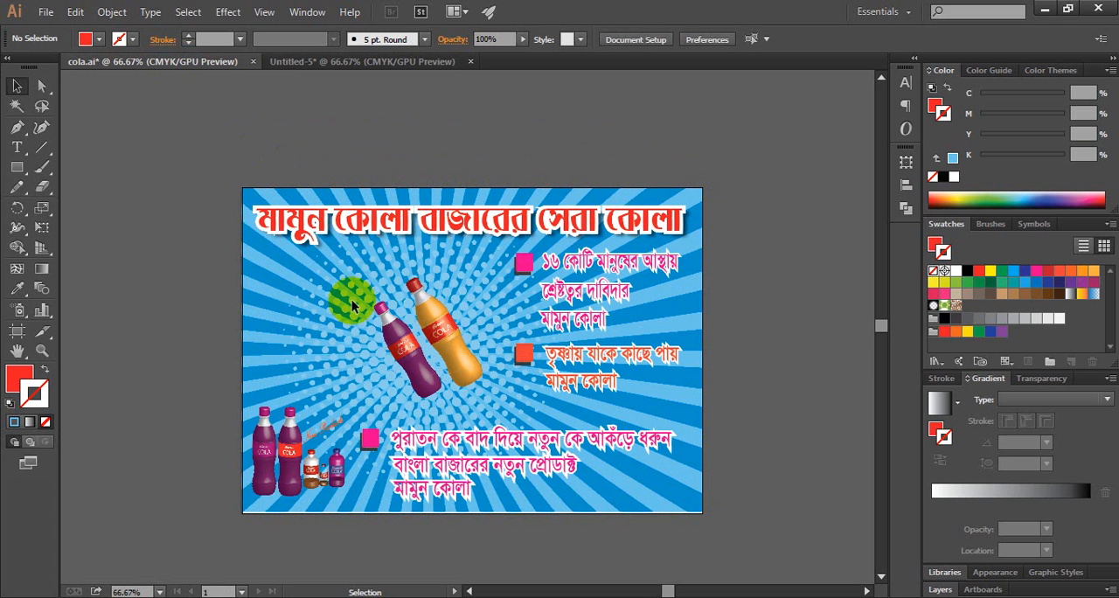
pyautogui.click(359, 63)
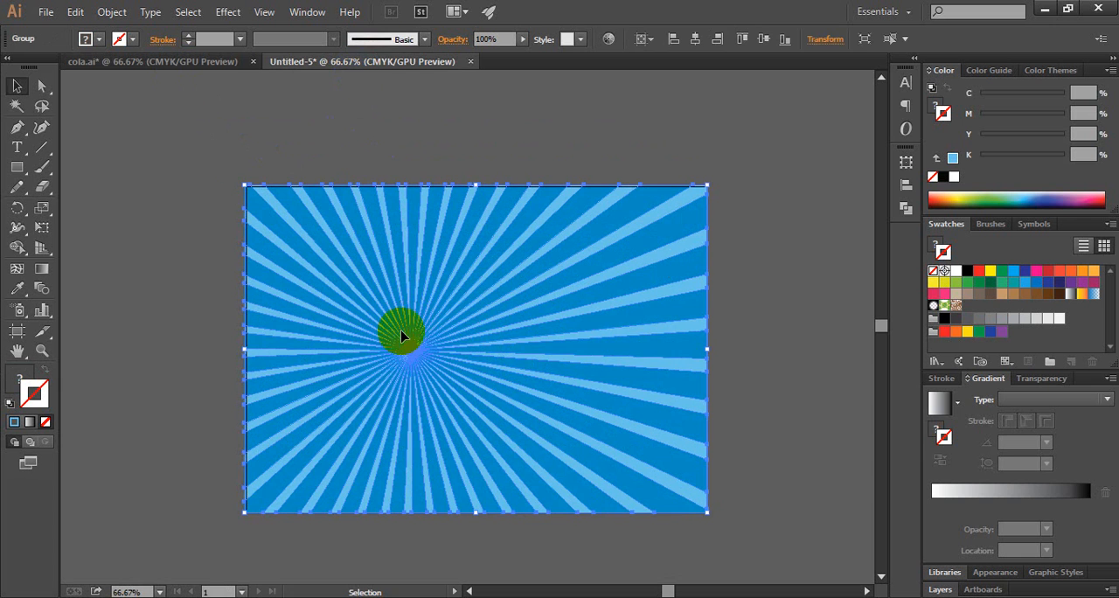
pyautogui.click(175, 317)
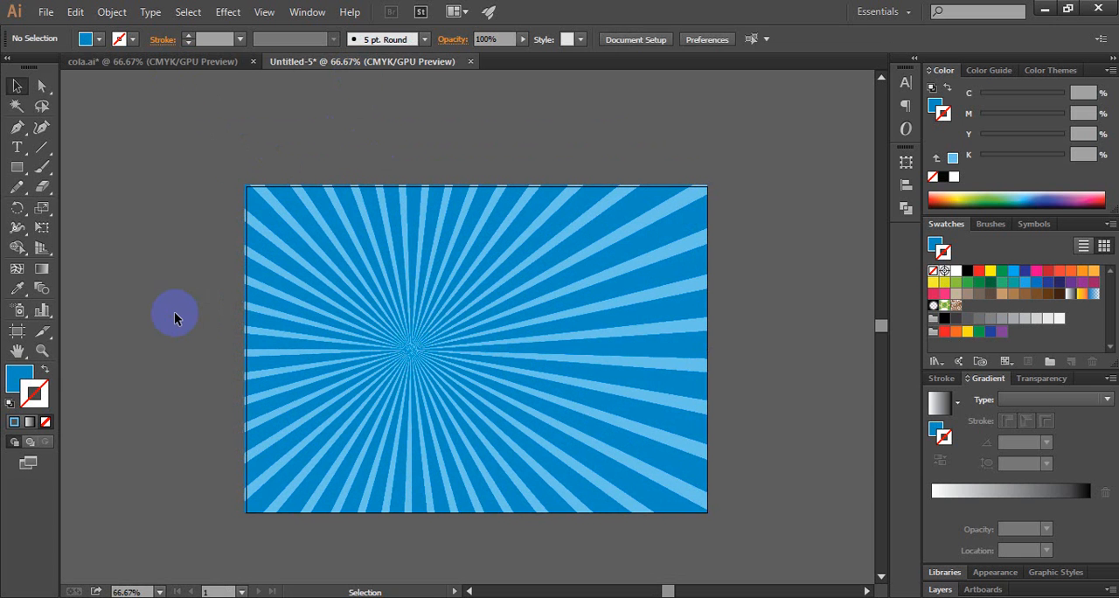
pyautogui.click(371, 346)
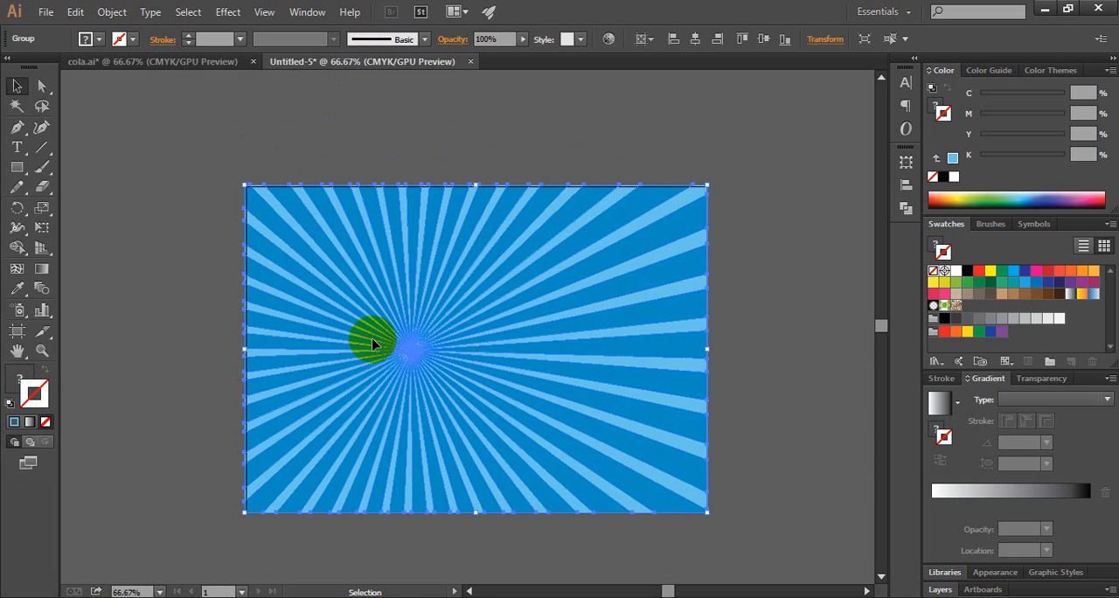
# Step: Draw a blue circle without a stroke, centred on the point where the rays converge
pyautogui.click(140, 302)
pyautogui.click(17, 167)
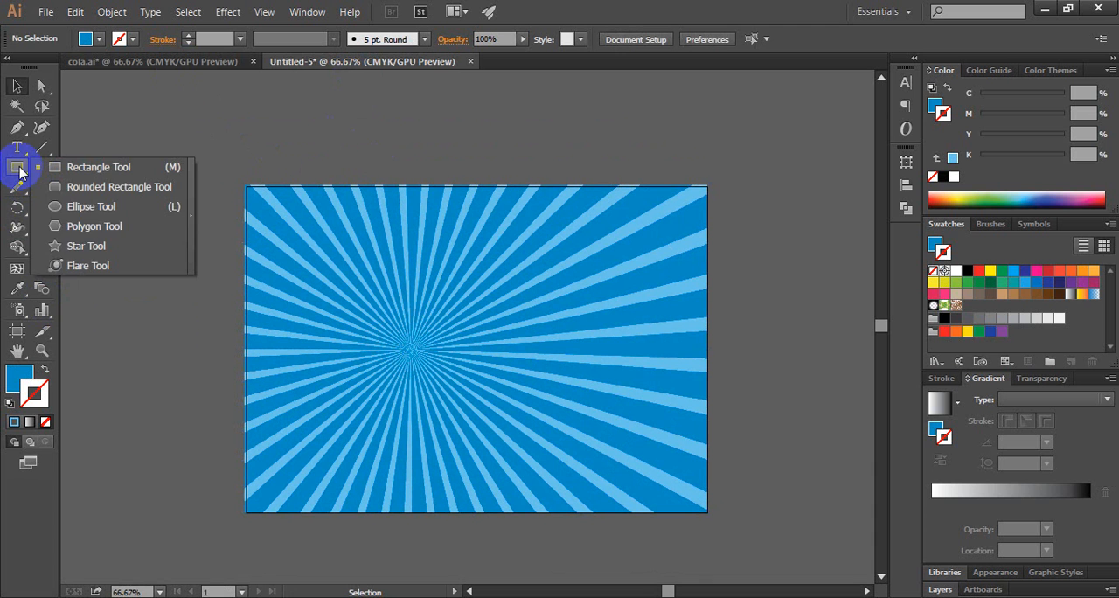
pyautogui.click(88, 213)
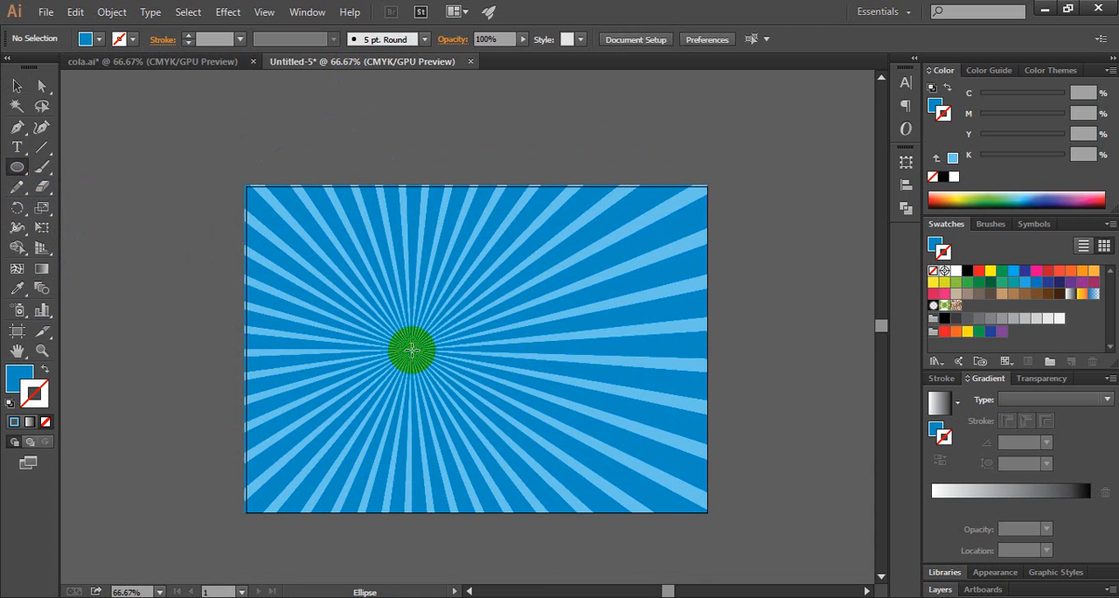
pyautogui.moveTo(412, 350); pyautogui.dragTo(410, 351)
pyautogui.moveTo(410, 351); pyautogui.dragTo(448, 411)
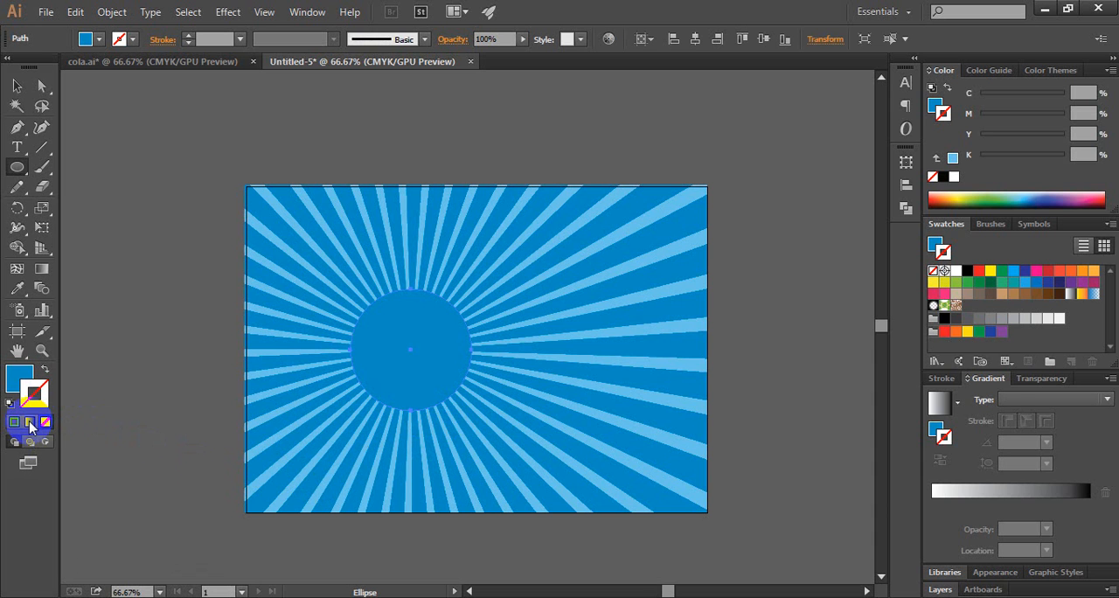
pyautogui.click(30, 423)
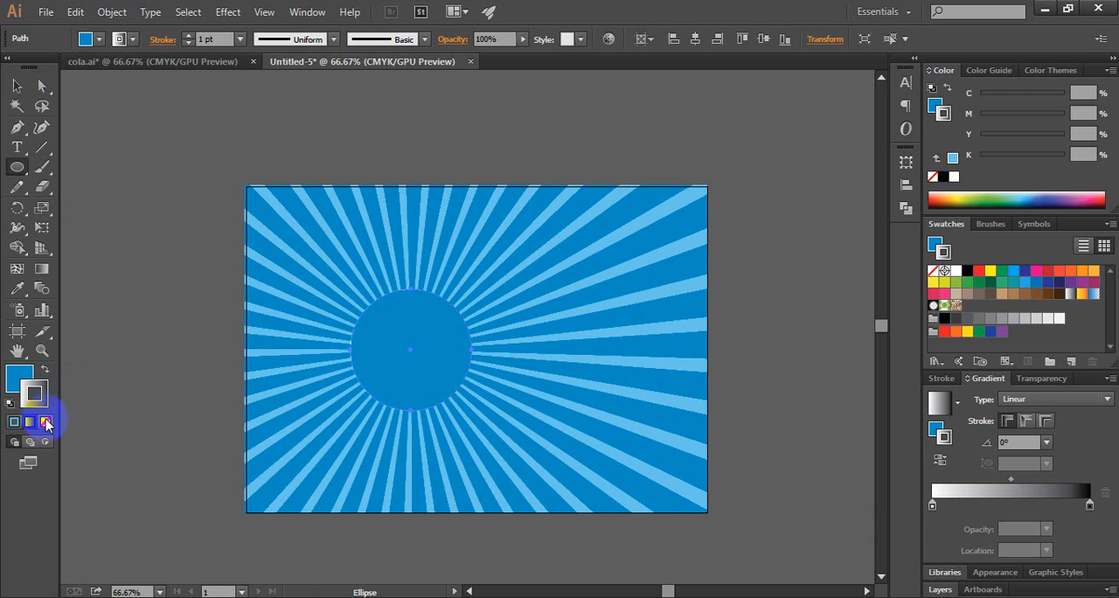
pyautogui.click(46, 421)
# Step: Fill the circle with a radial gradient running from black at the centre to white at the edge
pyautogui.click(16, 85)
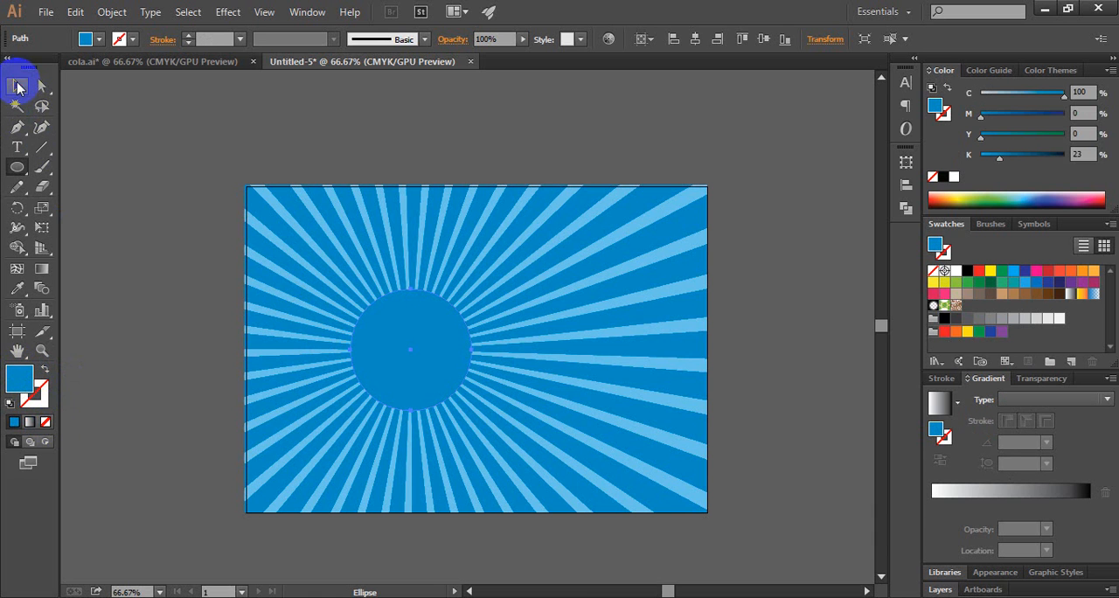
pyautogui.click(135, 187)
pyautogui.click(414, 344)
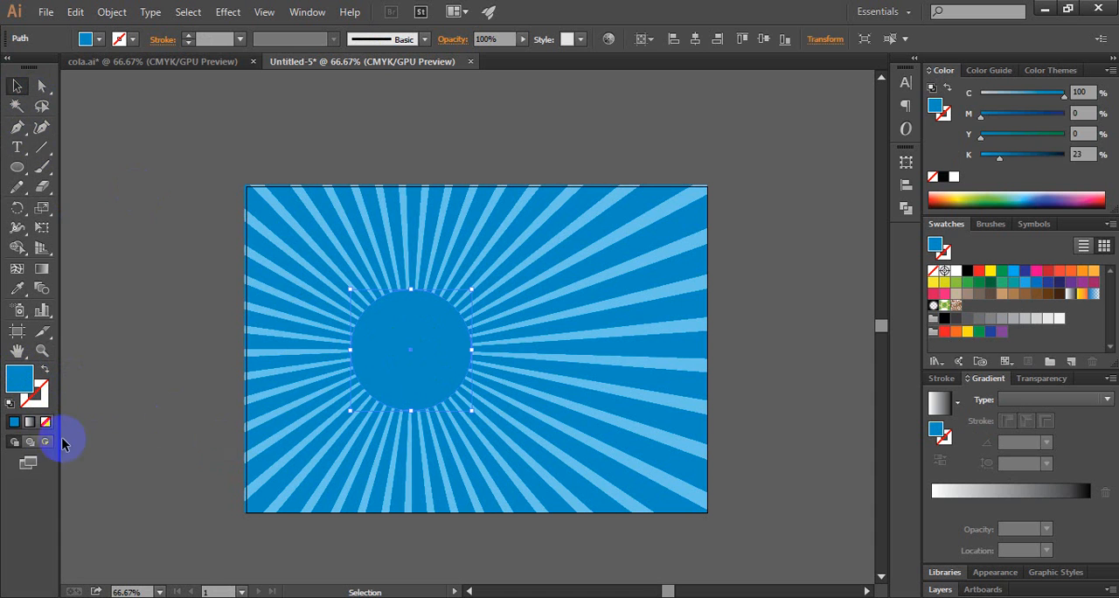
pyautogui.click(29, 422)
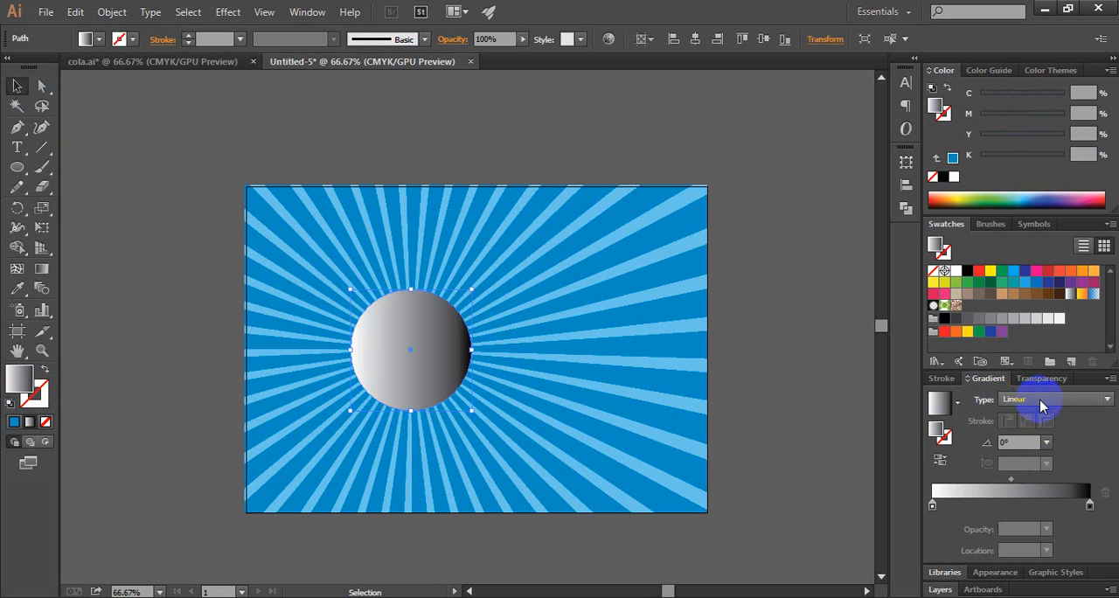
pyautogui.click(1043, 400)
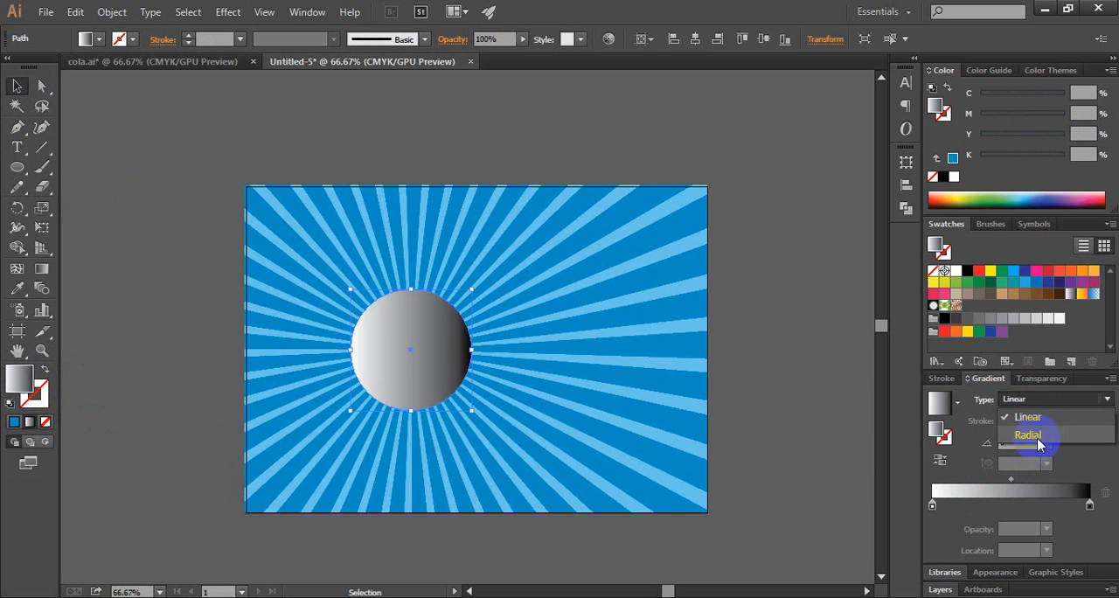
pyautogui.click(1028, 435)
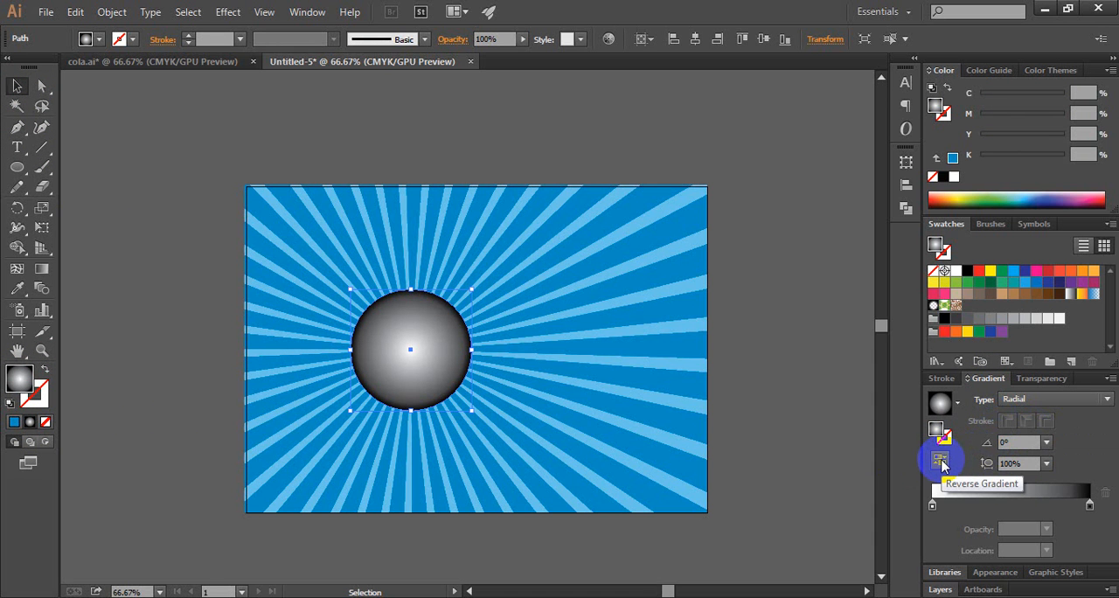
pyautogui.click(941, 463)
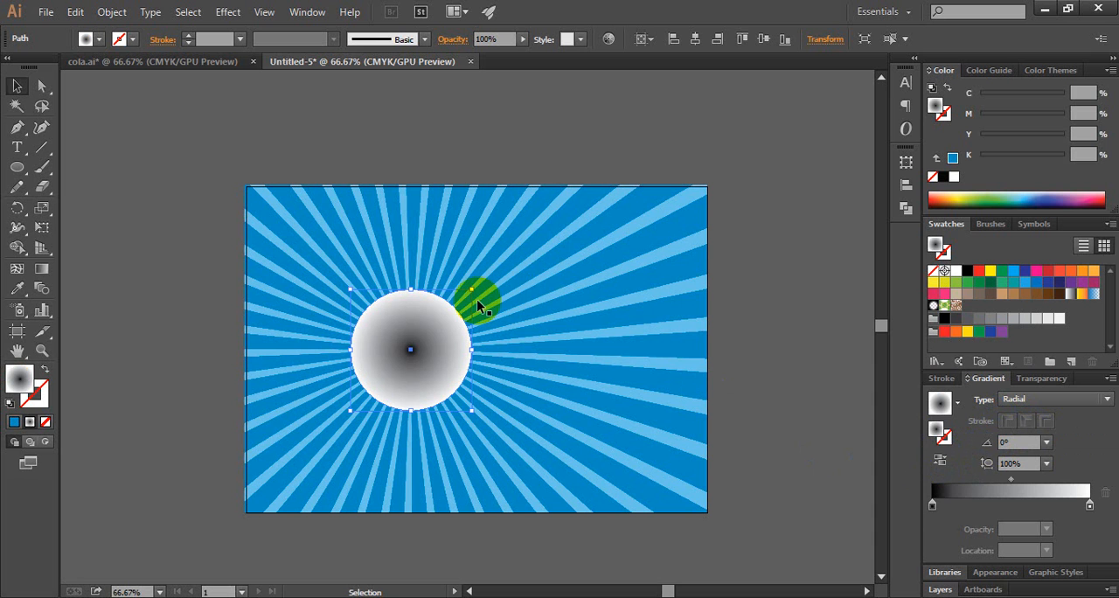
pyautogui.click(186, 308)
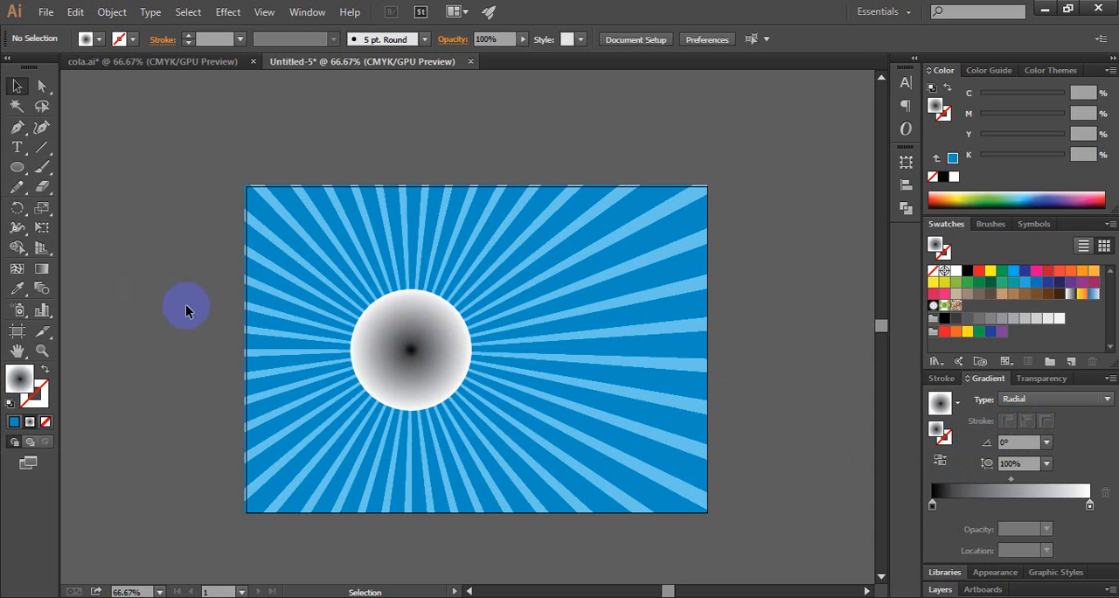
# Step: Start the Color Halftone effect on the gradient circle with a maximum radius of 40 pixels
pyautogui.click(432, 336)
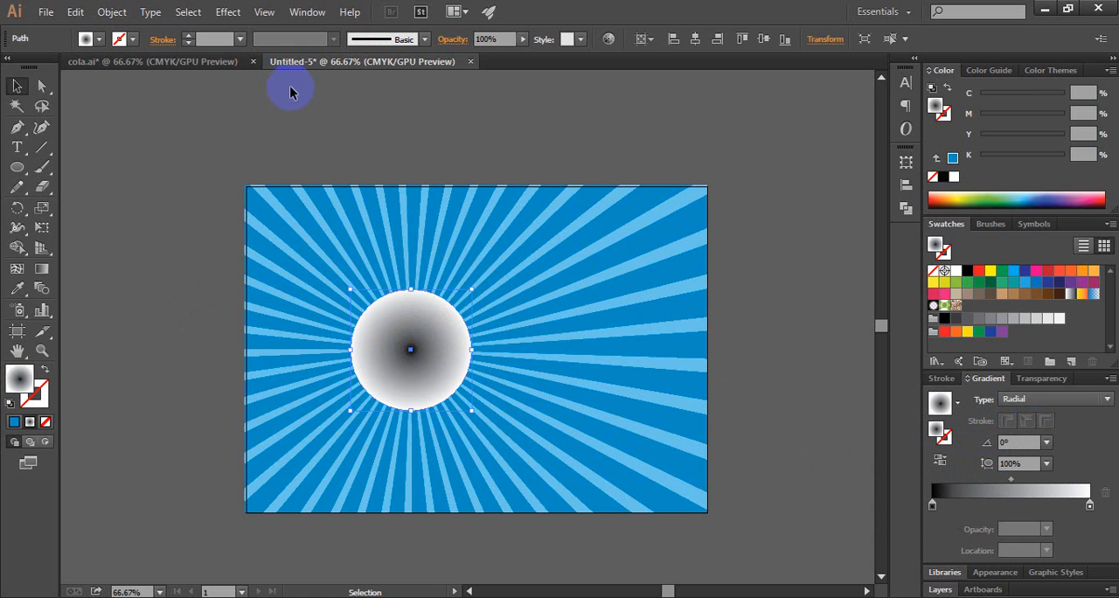
pyautogui.click(229, 17)
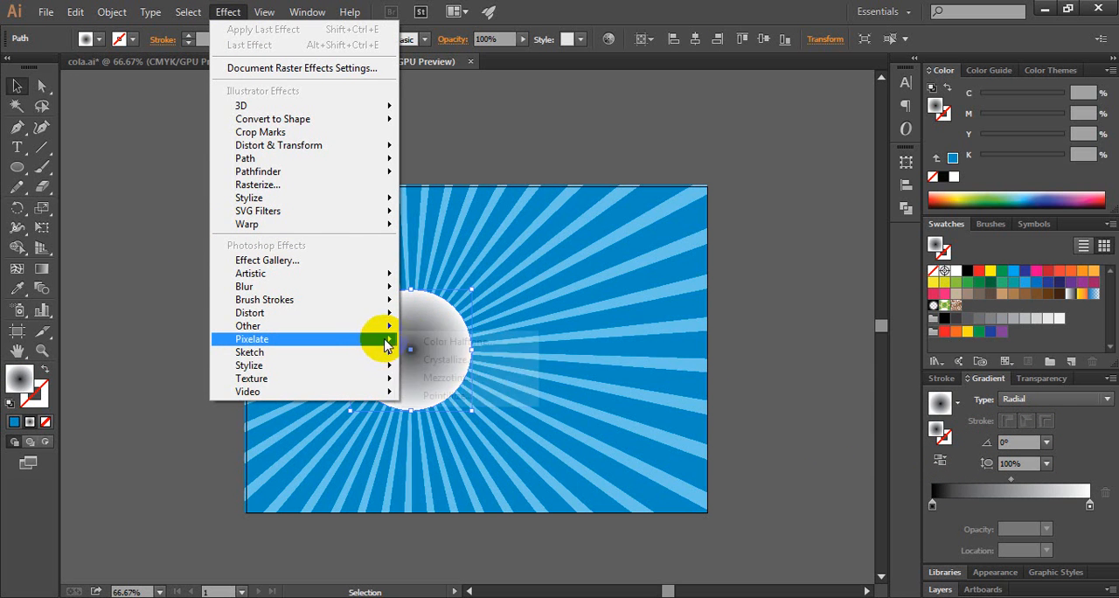
pyautogui.moveTo(381, 339)
pyautogui.click(463, 344)
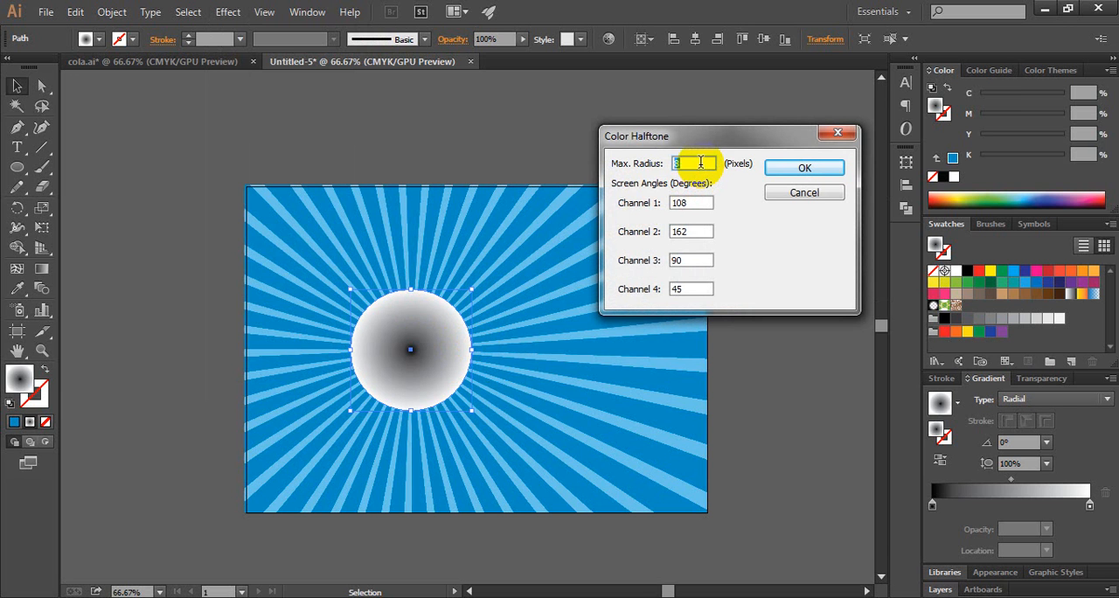
pyautogui.doubleClick(687, 164)
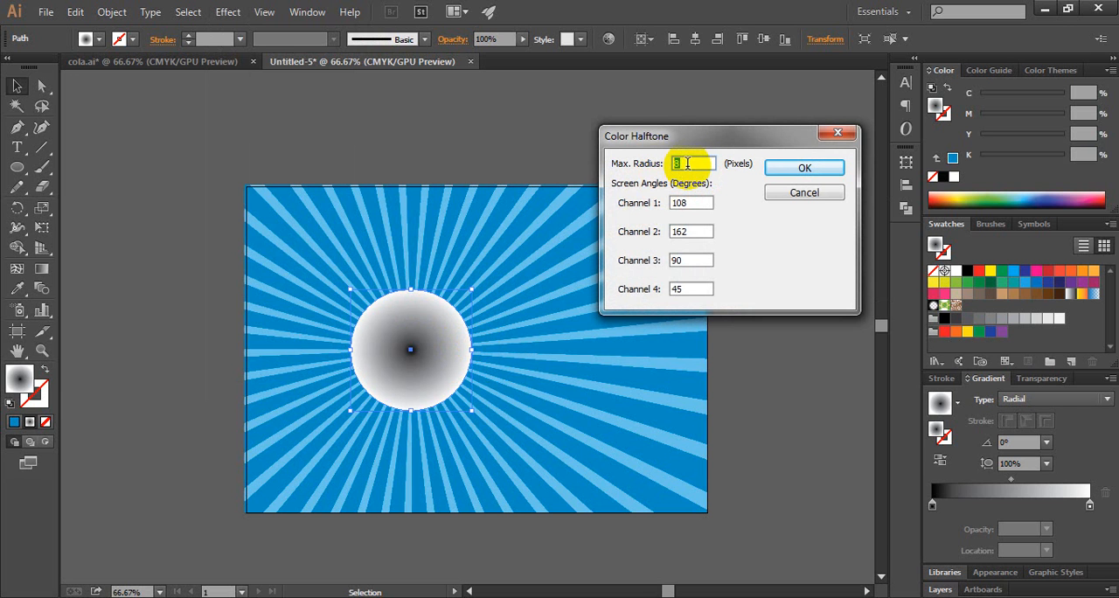
pyautogui.write('40')
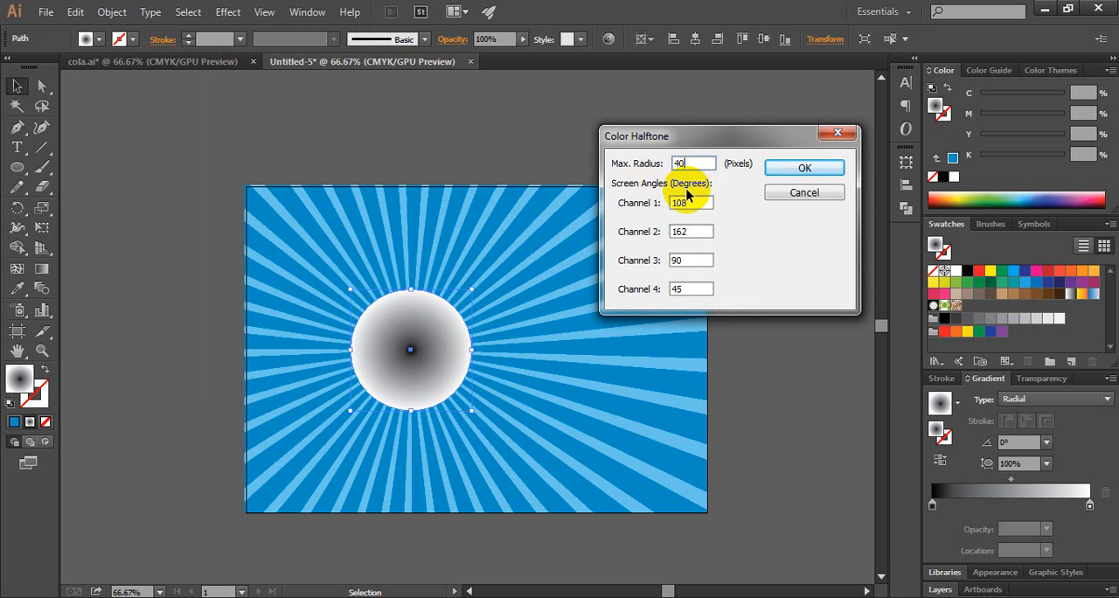
# Step: Set the screen angles of all four halftone channels to 40 degrees and apply the effect
pyautogui.doubleClick(688, 203)
pyautogui.write('4')
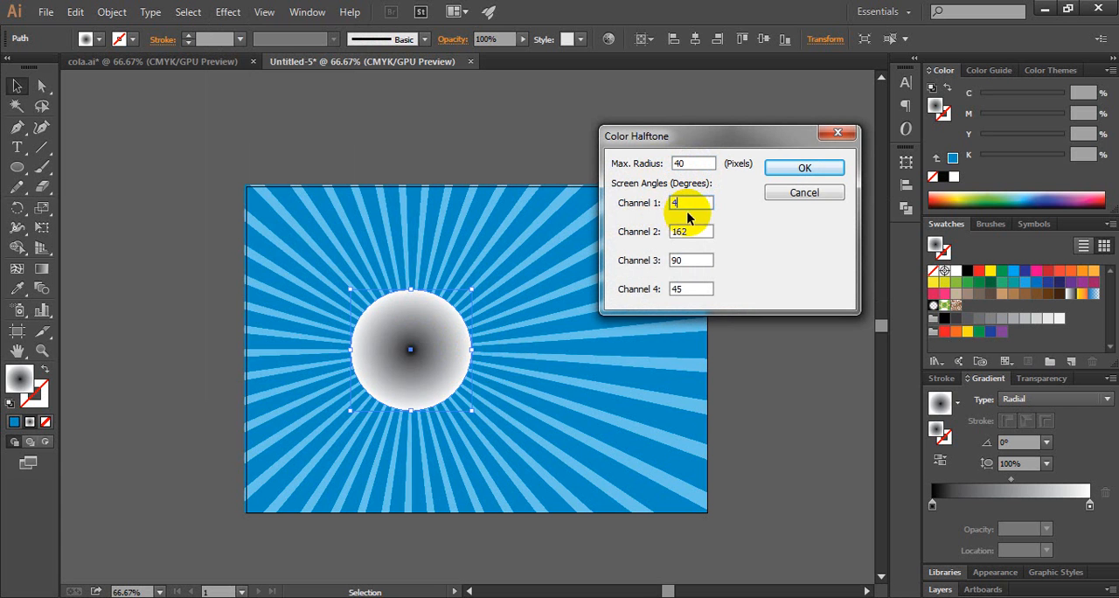
pyautogui.write('0')
pyautogui.doubleClick(686, 231)
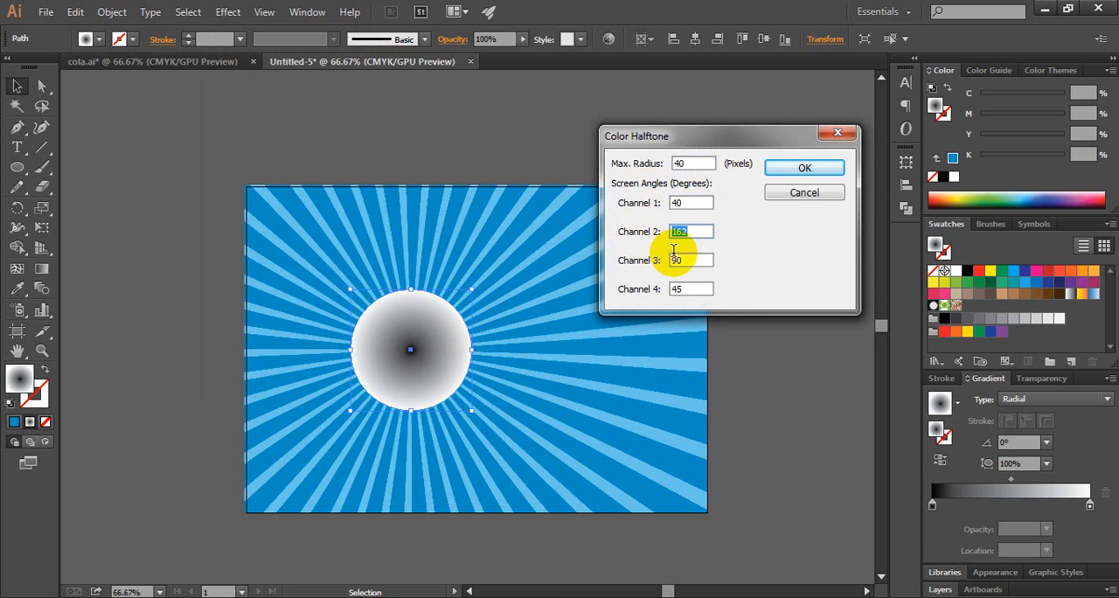
pyautogui.write('41')
pyautogui.doubleClick(692, 252)
pyautogui.moveTo(695, 232); pyautogui.dragTo(657, 296)
pyautogui.write('4040')
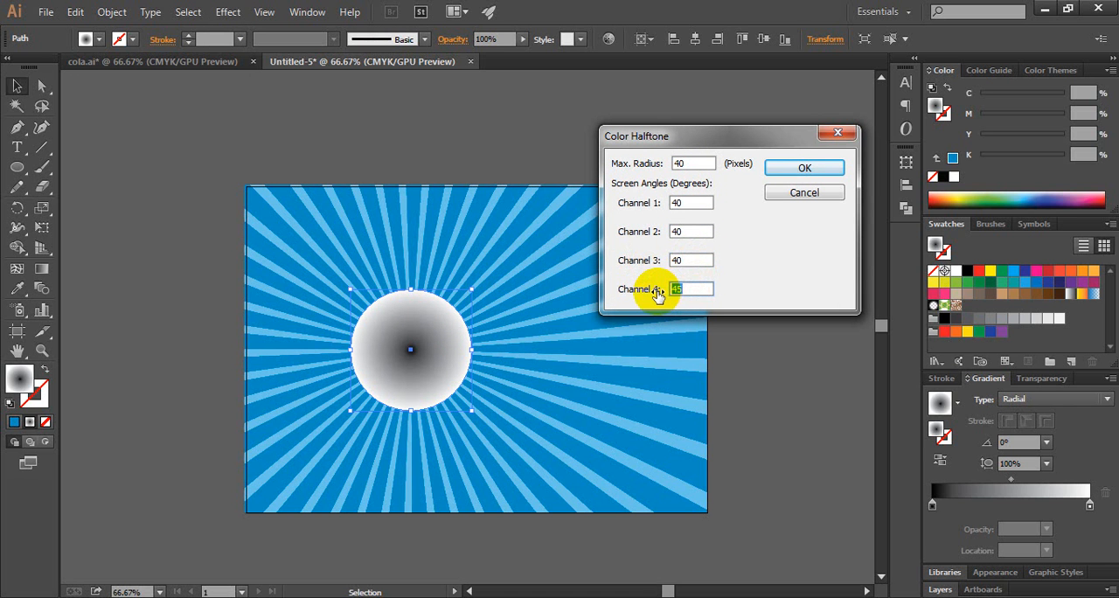
pyautogui.write('40')
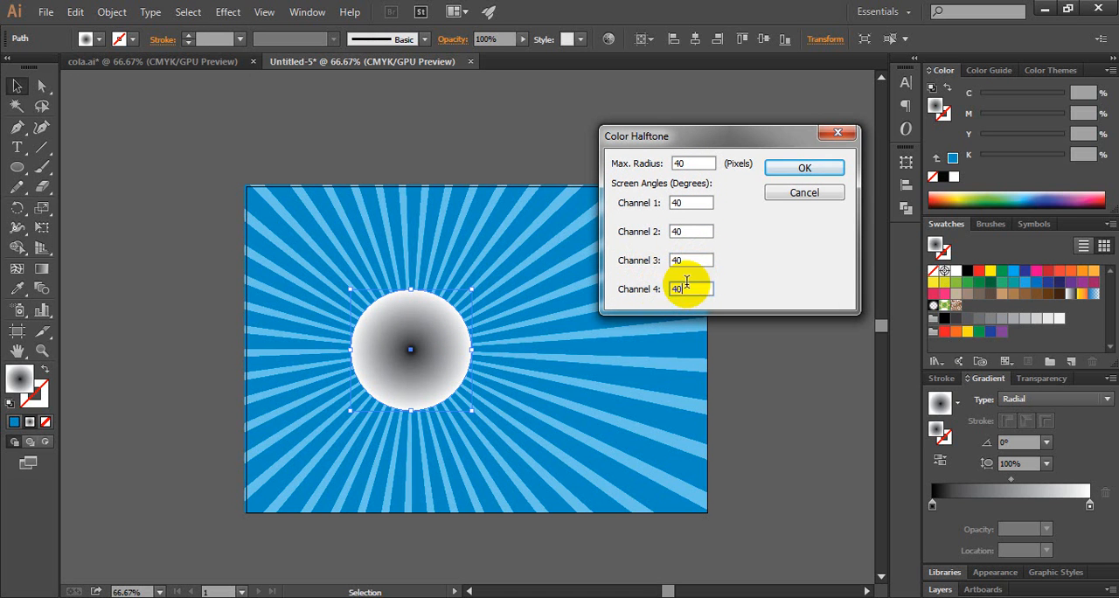
pyautogui.click(791, 173)
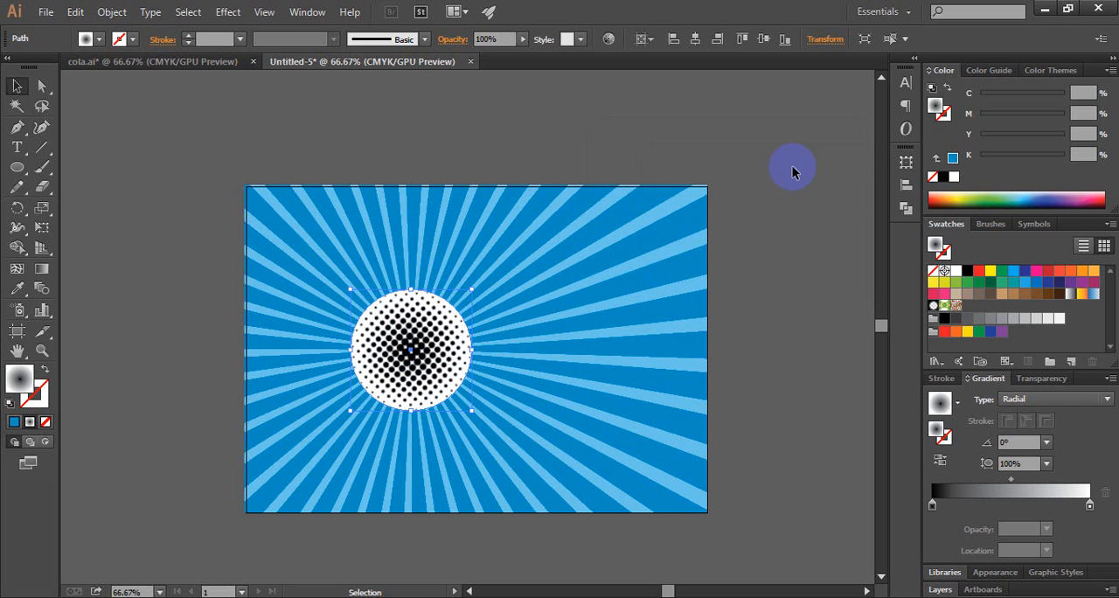
# Step: Expand the appearance of the halftone circle into an embedded image
pyautogui.keyDown('ctrl'); pyautogui.click(428, 359); pyautogui.keyUp('ctrl')
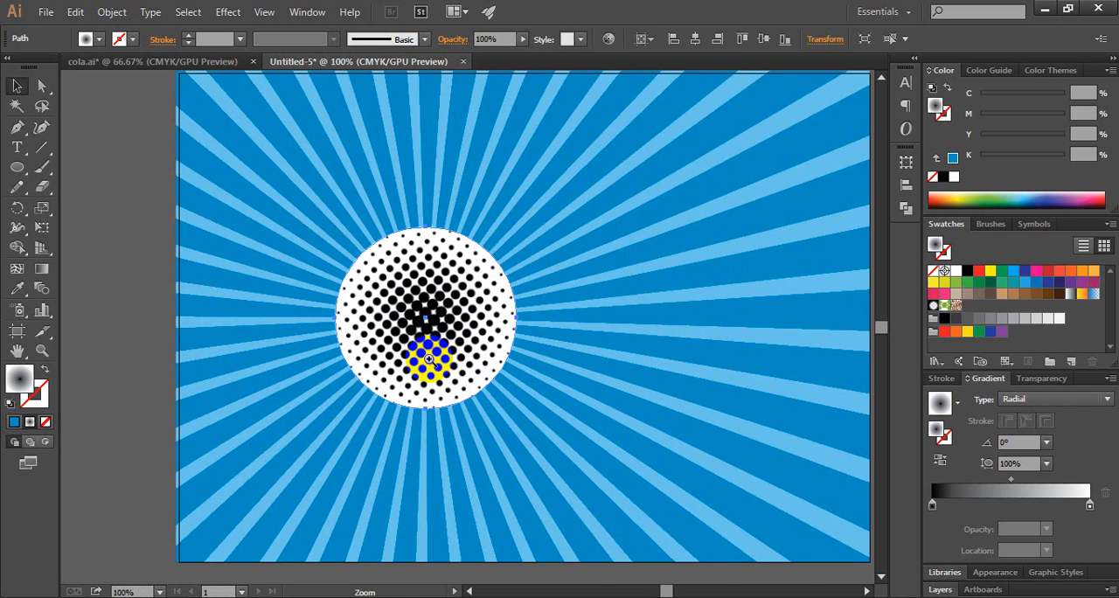
pyautogui.keyDown('ctrl'); pyautogui.click(429, 358); pyautogui.keyUp('ctrl')
pyautogui.keyDown('ctrl'); pyautogui.click(464, 290); pyautogui.keyUp('ctrl')
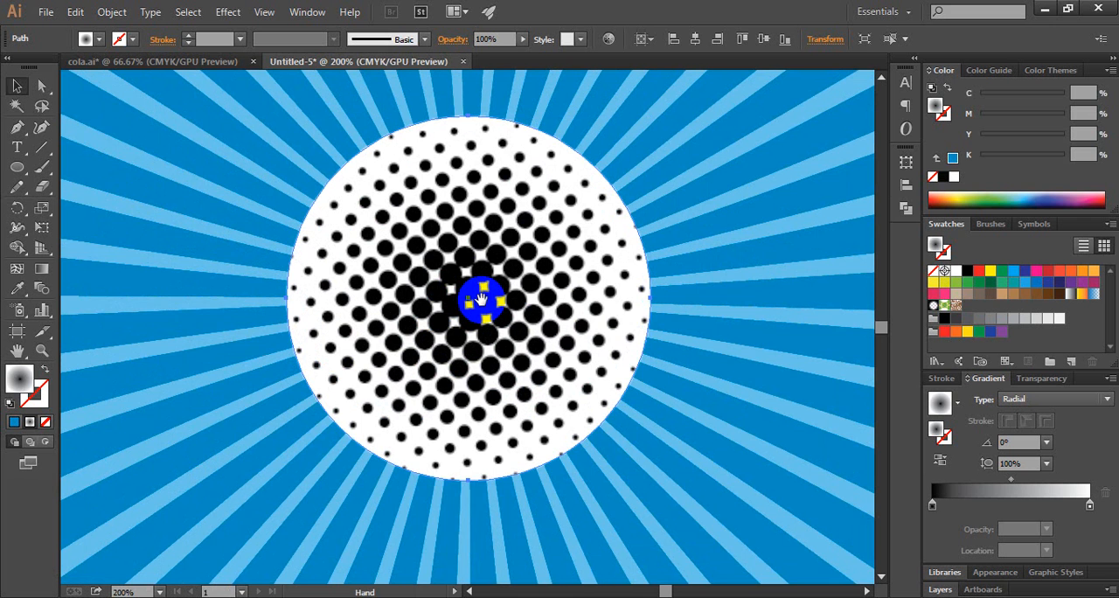
pyautogui.moveTo(480, 299); pyautogui.dragTo(440, 327)
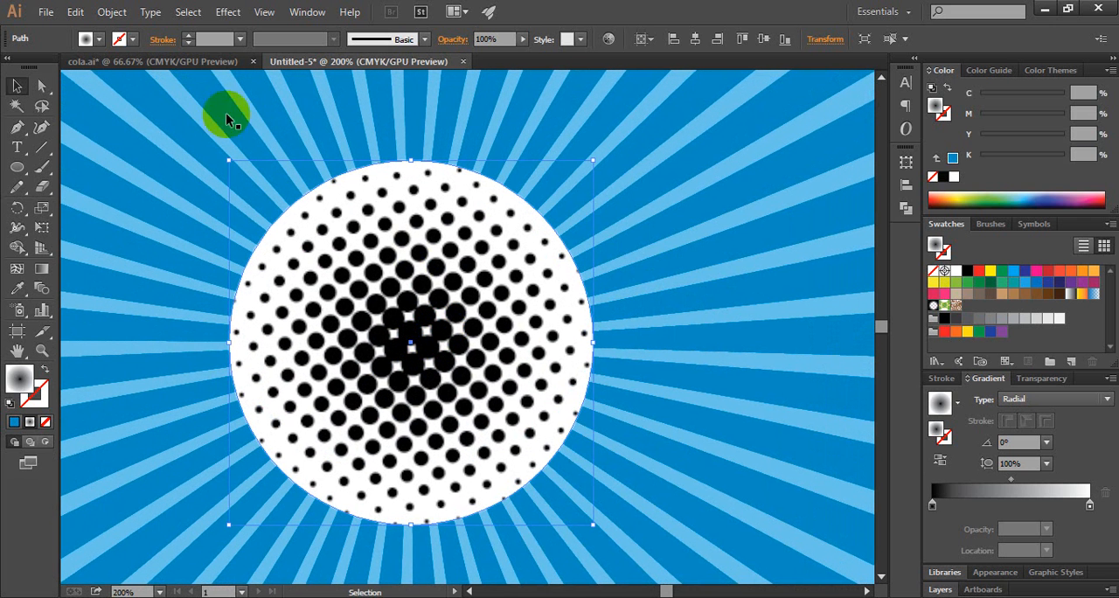
pyautogui.click(110, 13)
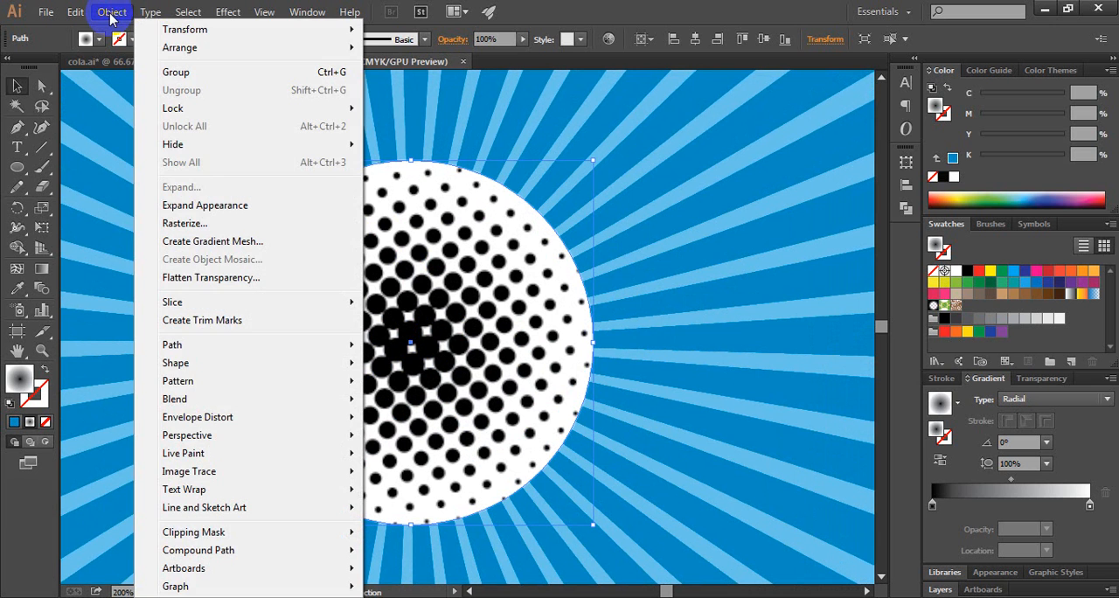
pyautogui.click(196, 205)
# Step: Convert the halftone image to vector shapes using Image Trace with the Default preset, and expand the tracing
pyautogui.click(388, 280)
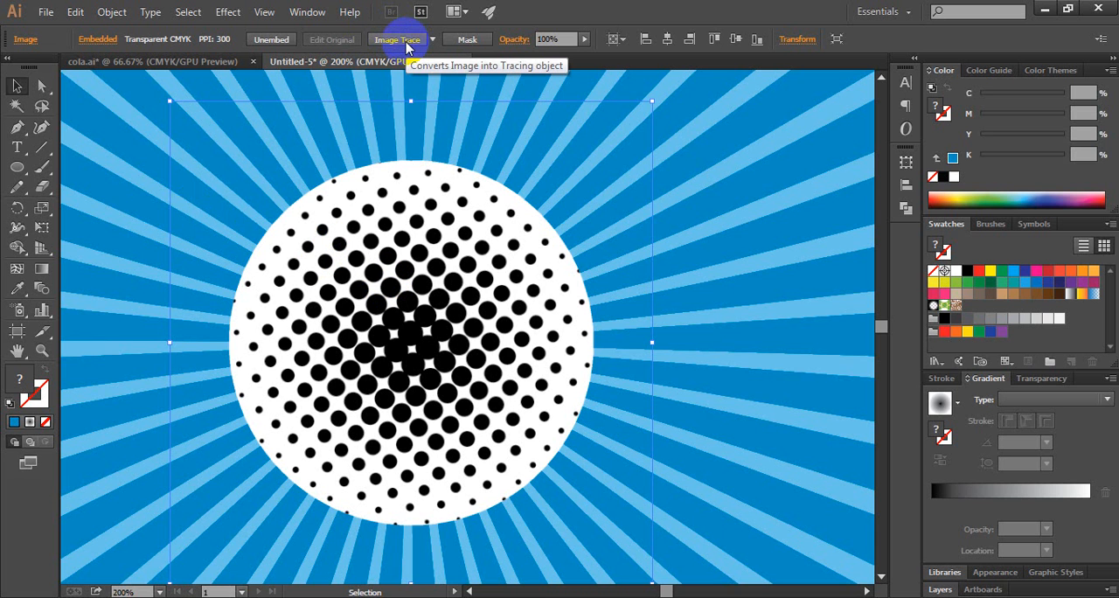
pyautogui.click(413, 249)
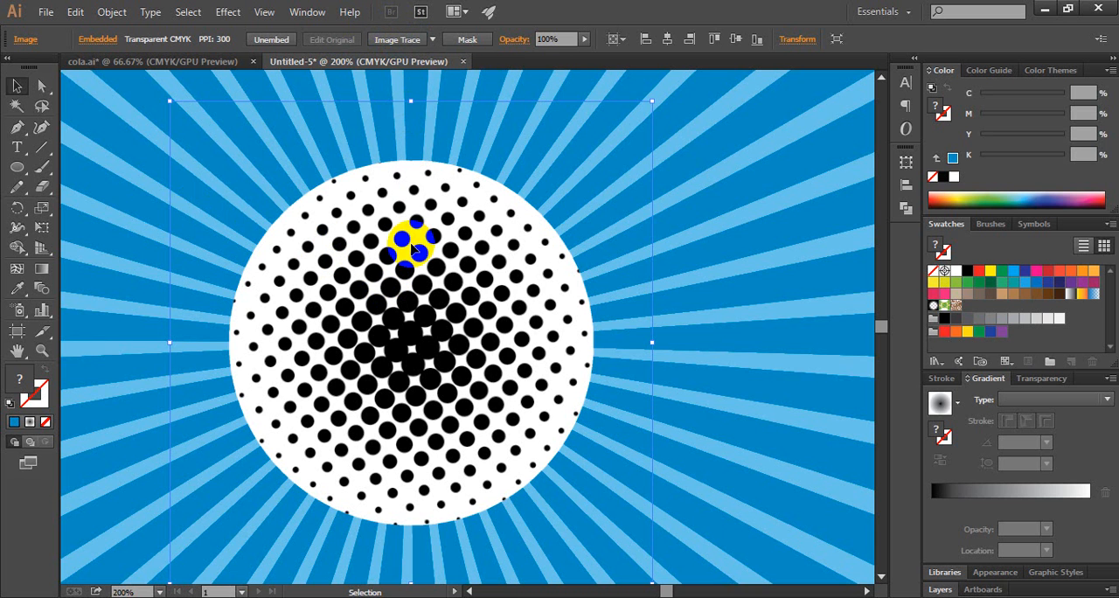
pyautogui.click(396, 40)
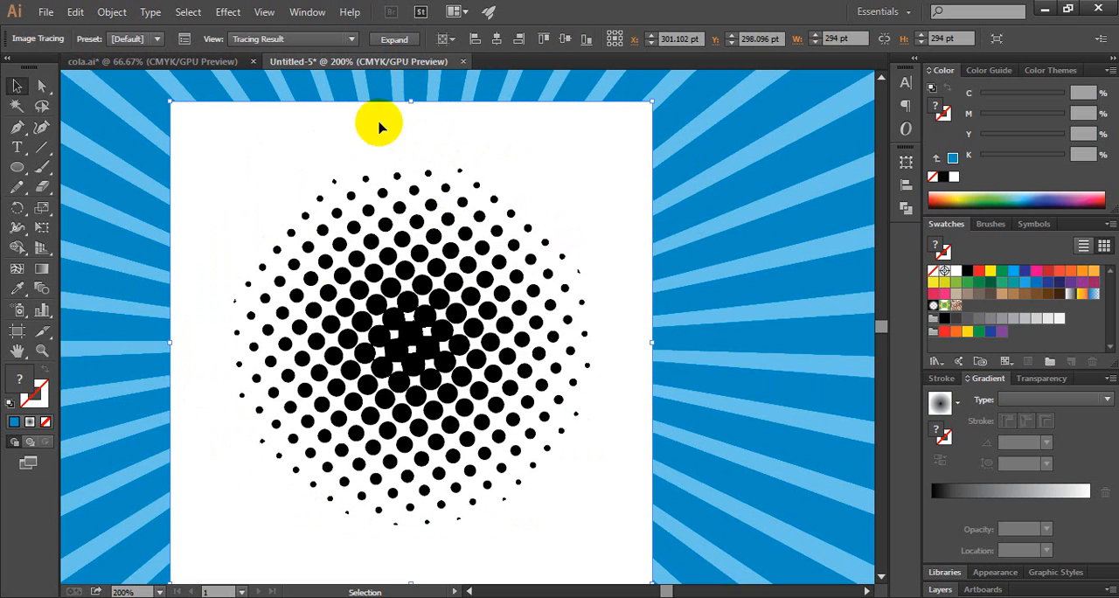
pyautogui.click(393, 40)
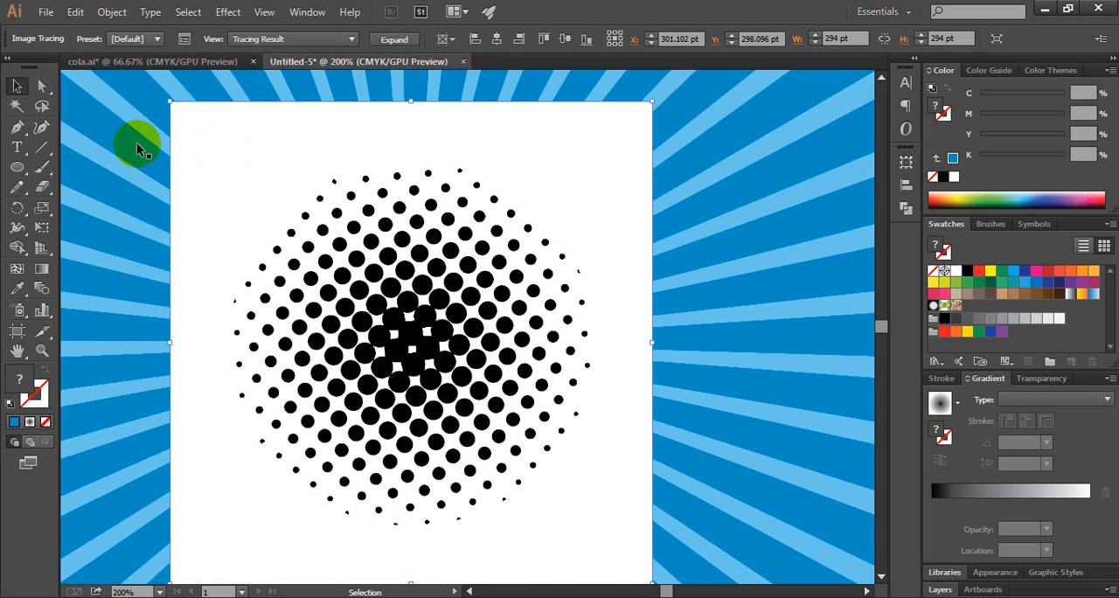
pyautogui.hotkey('ctrl', 'z')
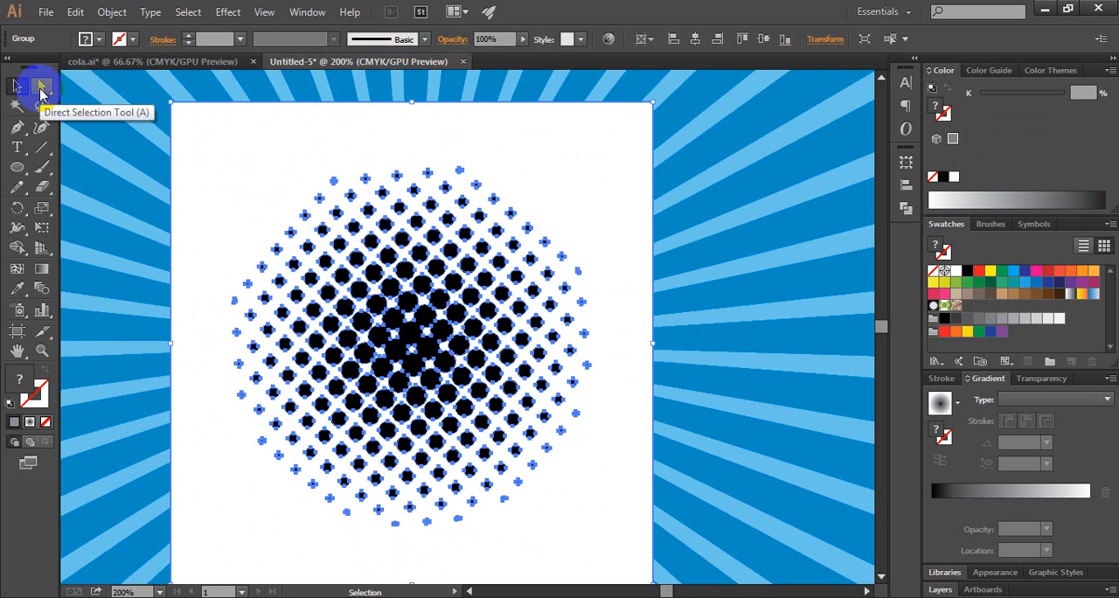
# Step: Select the white background shape of the traced halftone on its own and delete it
pyautogui.click(41, 87)
pyautogui.click(117, 129)
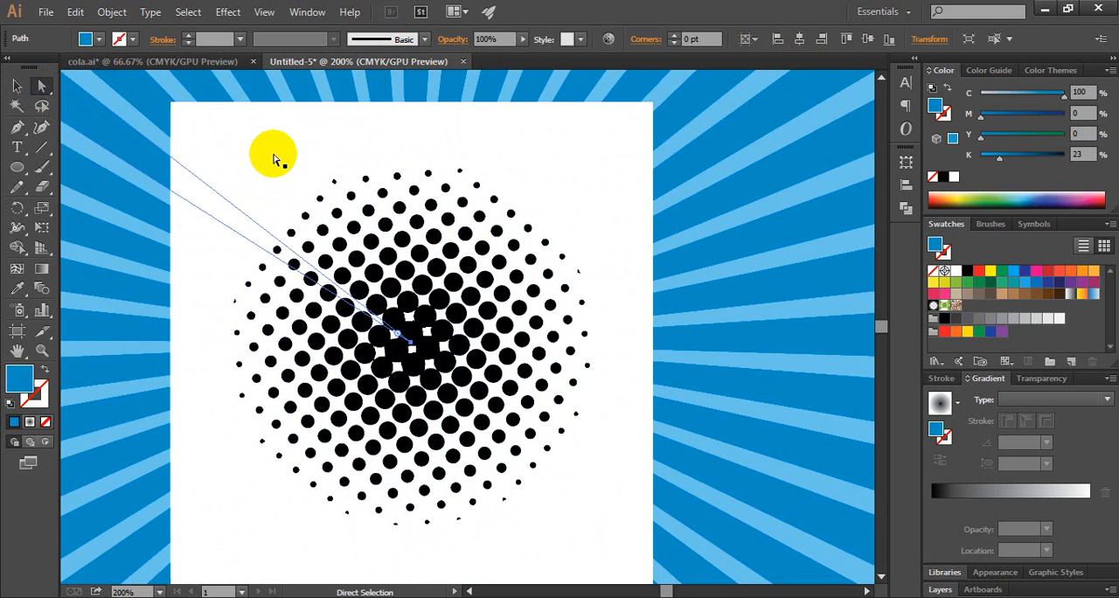
pyautogui.click(280, 159)
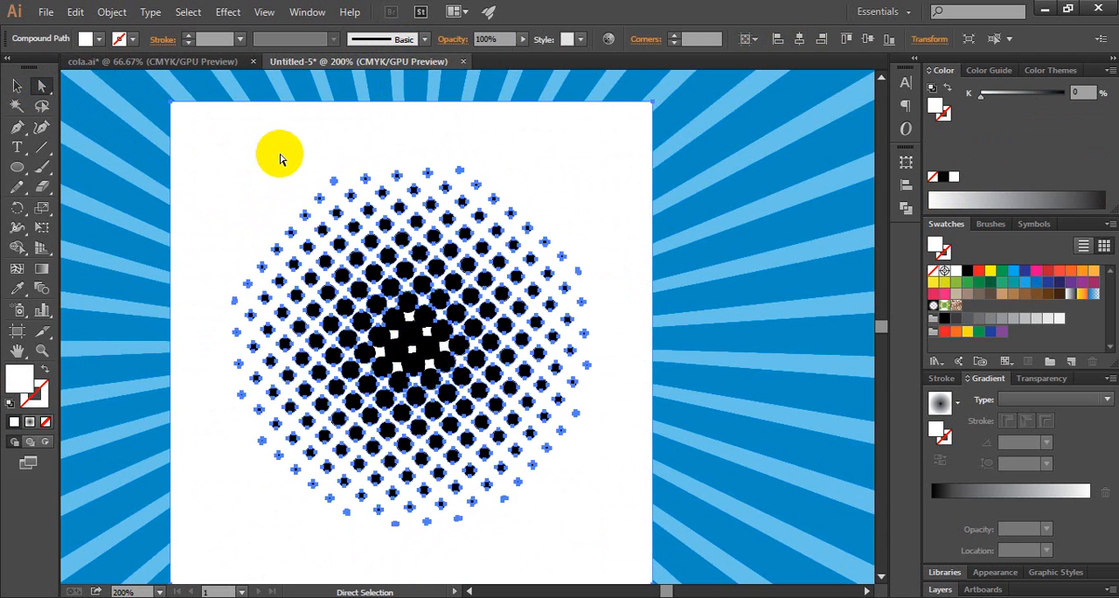
pyautogui.press('Delete')
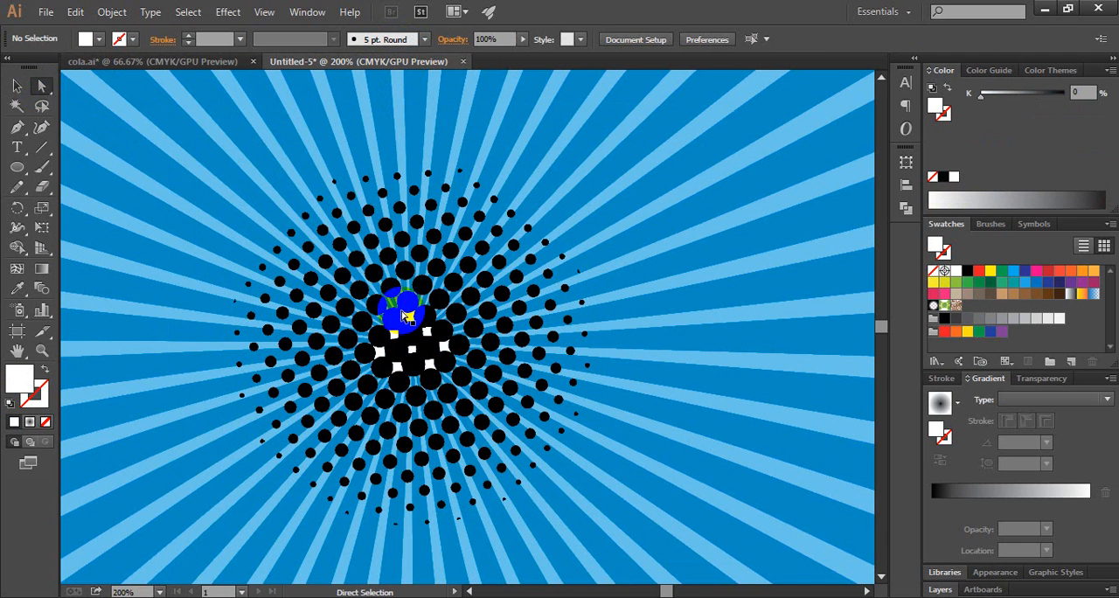
# Step: Delete the remaining white gap shapes between the merged black dots at the centre of the halftone
pyautogui.keyDown('ctrl'); pyautogui.click(437, 340); pyautogui.keyUp('ctrl')
pyautogui.keyDown('ctrl'); pyautogui.click(434, 340); pyautogui.keyUp('ctrl')
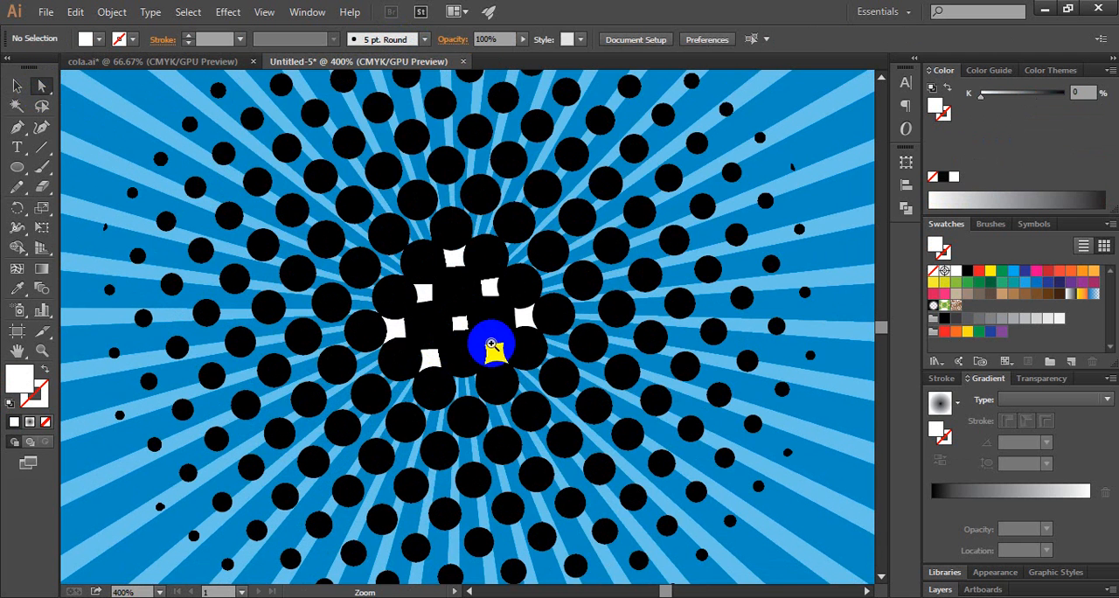
pyautogui.click(524, 320)
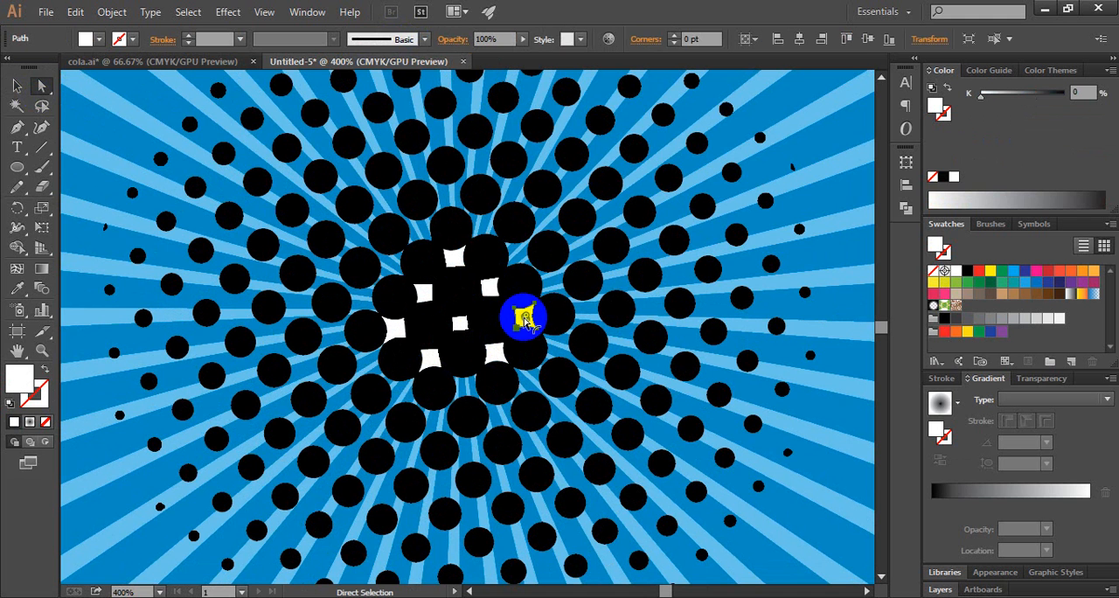
pyautogui.moveTo(525, 321); pyautogui.dragTo(395, 333)
pyautogui.click(393, 330)
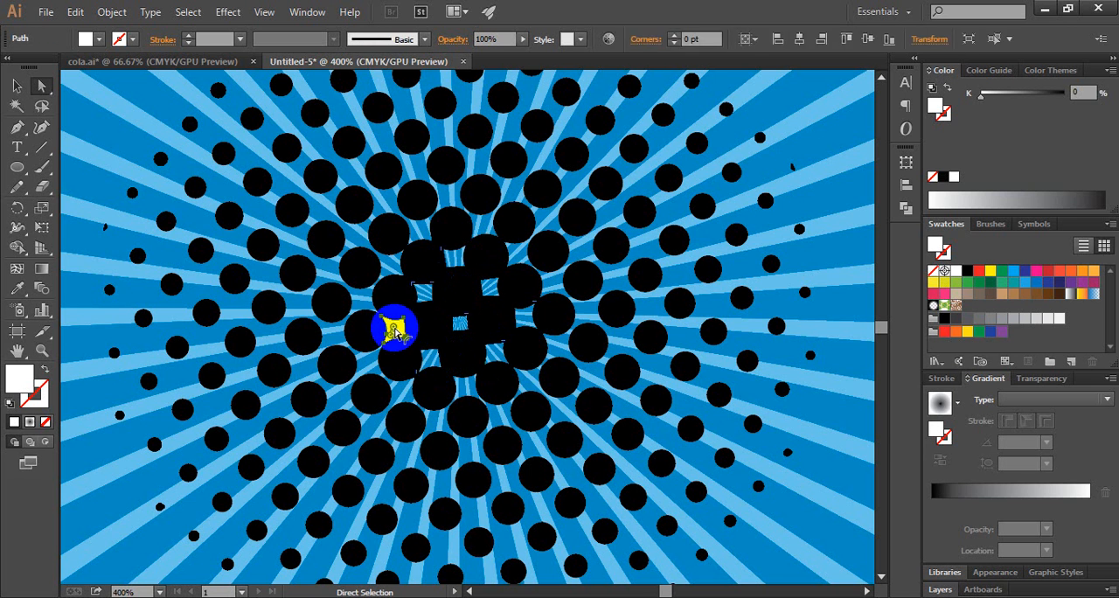
pyautogui.press('Delete')
# Step: Recolour the whole halftone dot group from black to light blue with C 29, M 0, Y 0, K 3
pyautogui.hotkey('ctrl', 'space')
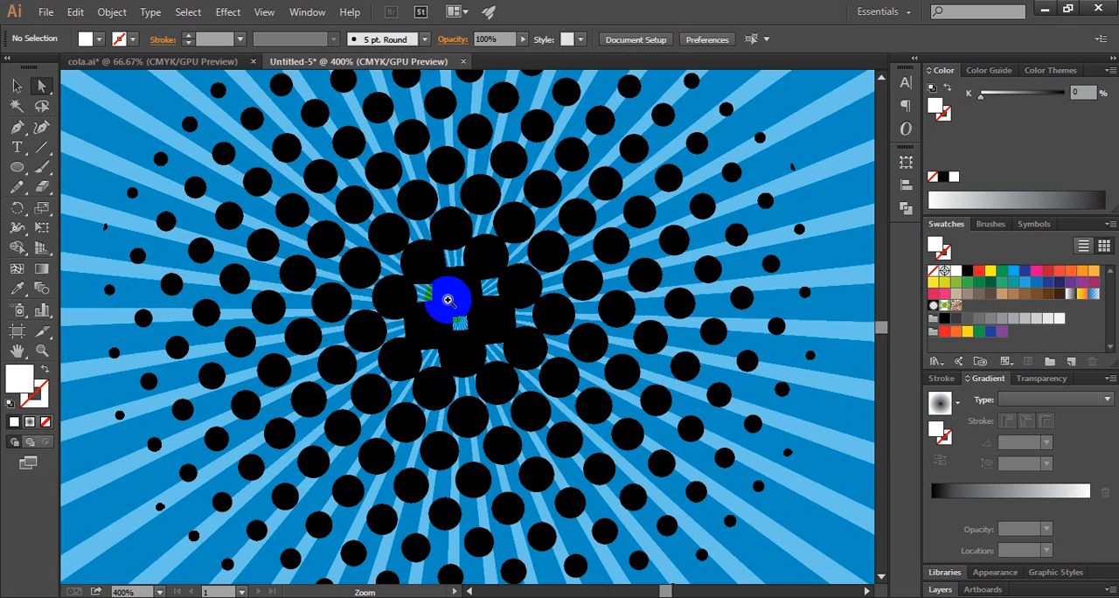
pyautogui.keyDown('ctrl'); pyautogui.keyDown('alt'); pyautogui.click(447, 300); pyautogui.keyUp('alt'); pyautogui.keyUp('ctrl')
pyautogui.keyDown('ctrl'); pyautogui.keyDown('alt'); pyautogui.click(447, 300); pyautogui.keyUp('alt'); pyautogui.keyUp('ctrl')
pyautogui.keyDown('ctrl'); pyautogui.keyDown('alt'); pyautogui.click(448, 300); pyautogui.keyUp('alt'); pyautogui.keyUp('ctrl')
pyautogui.keyDown('ctrl'); pyautogui.keyDown('alt'); pyautogui.click(448, 300); pyautogui.keyUp('alt'); pyautogui.keyUp('ctrl')
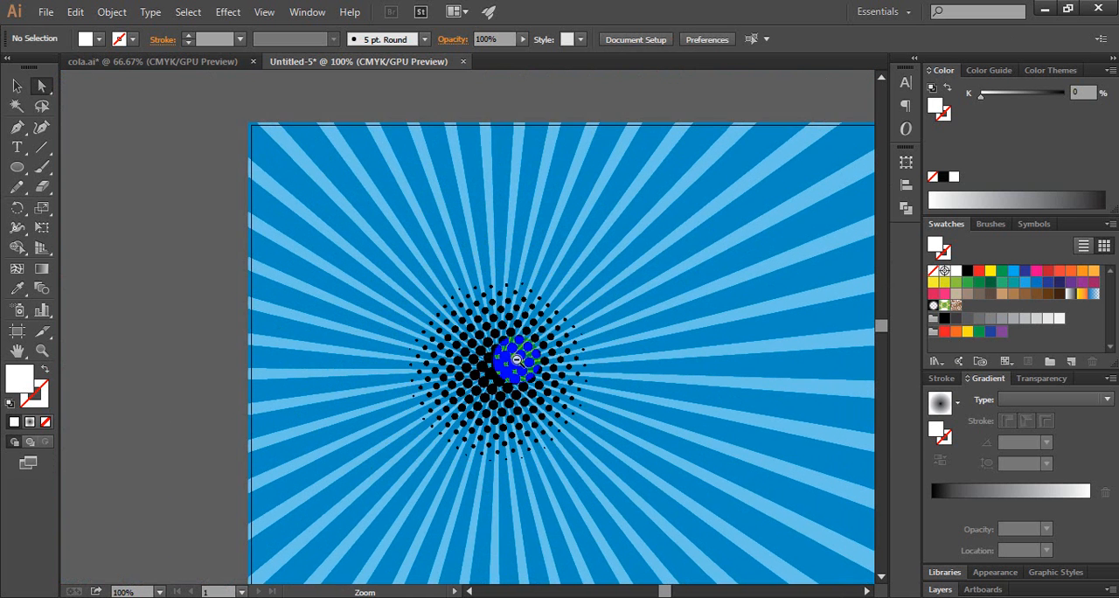
pyautogui.keyDown('ctrl'); pyautogui.keyDown('alt'); pyautogui.click(517, 359); pyautogui.keyUp('alt'); pyautogui.keyUp('ctrl')
pyautogui.click(18, 88)
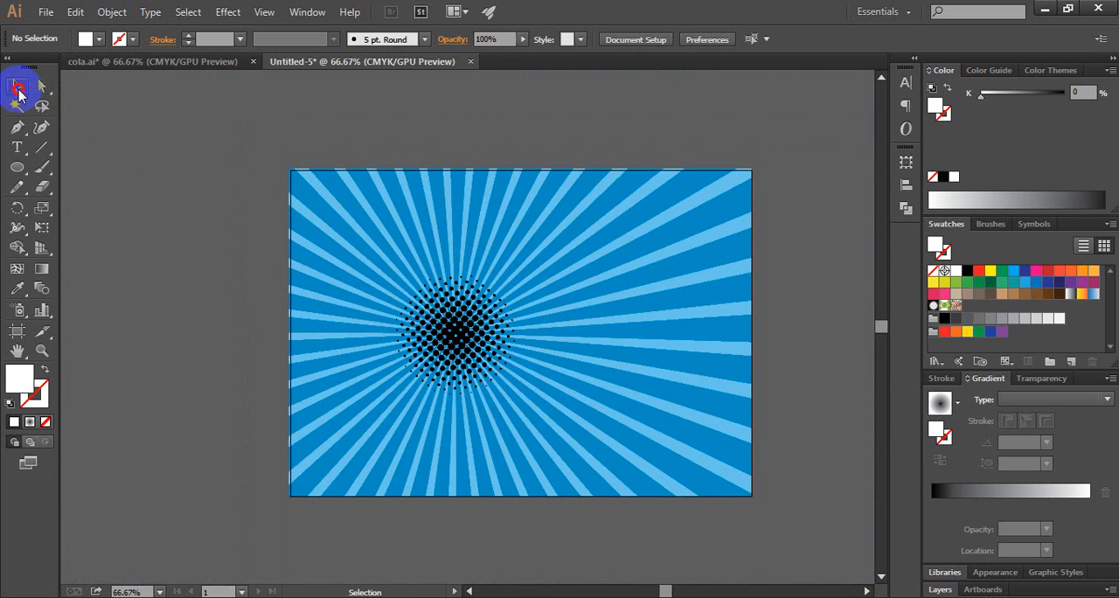
pyautogui.click(459, 345)
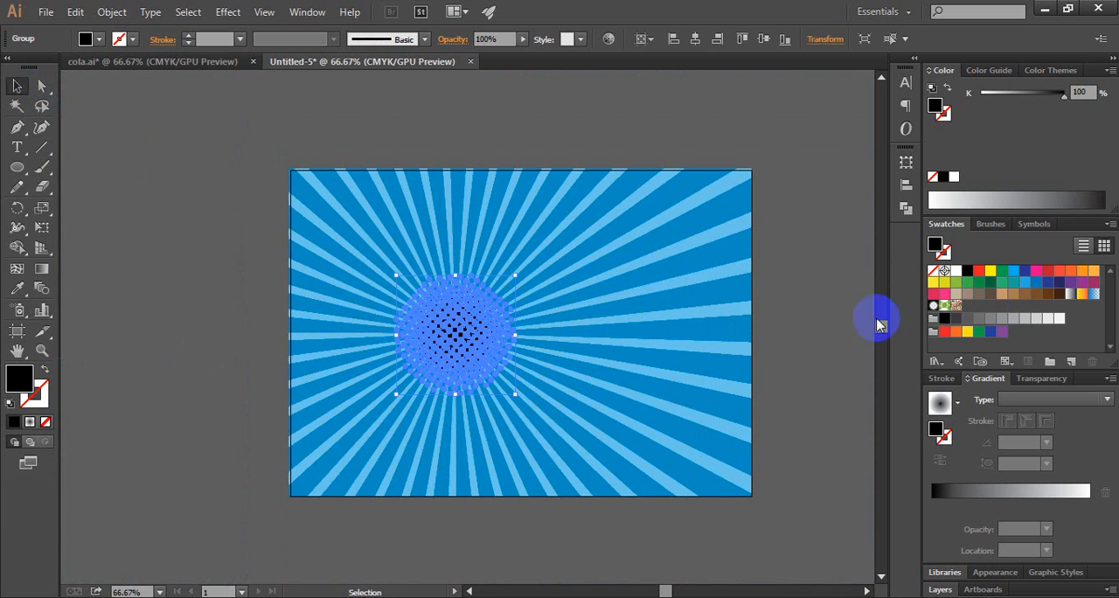
pyautogui.click(1013, 273)
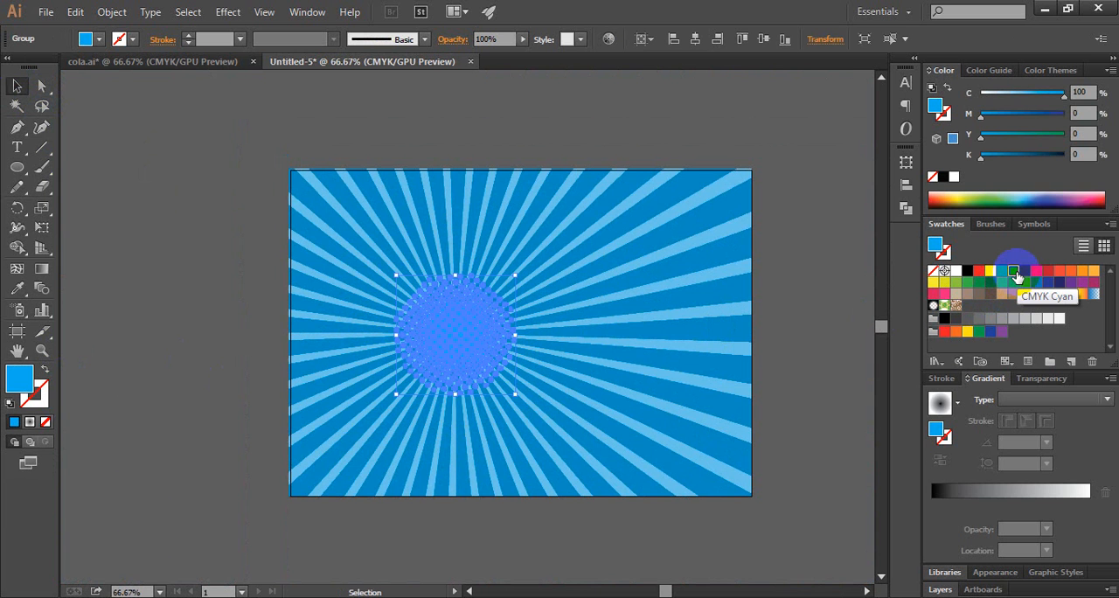
pyautogui.moveTo(1064, 94); pyautogui.dragTo(1005, 100)
pyautogui.click(1074, 157)
pyautogui.scroll(3, 1076, 161)
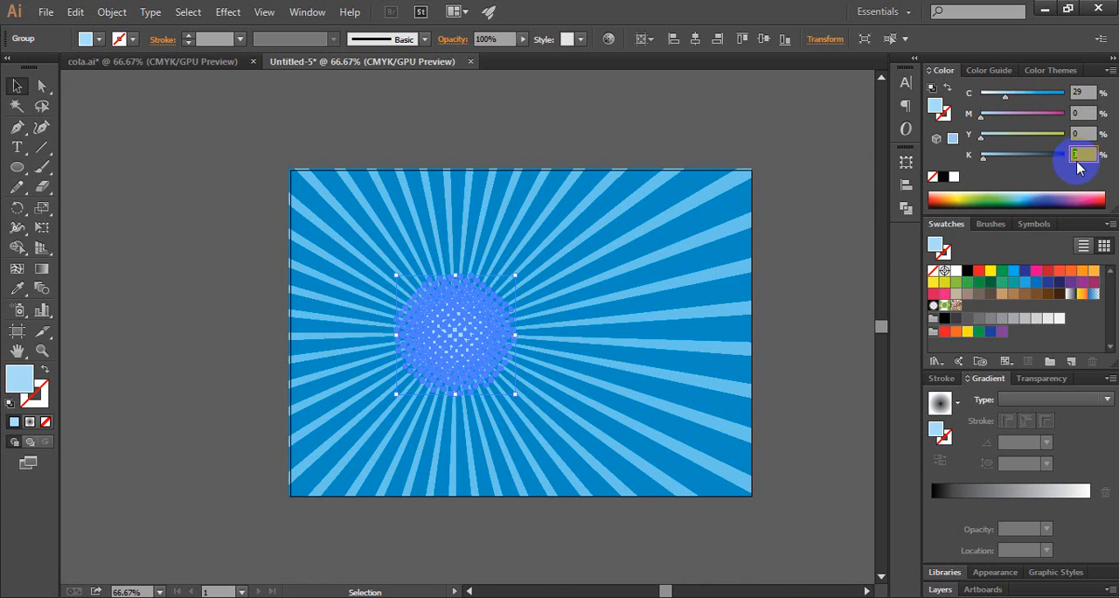
pyautogui.click(229, 231)
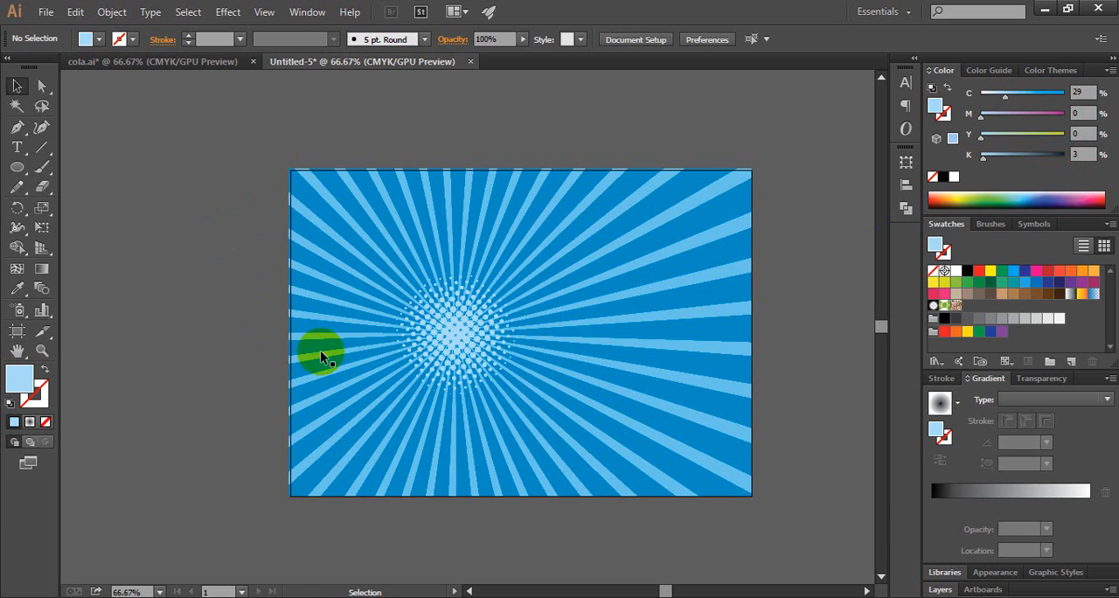
# Step: Set the halftone group's cyan to 33% and enlarge it proportionally from its centre to nearly twice its size
pyautogui.click(456, 325)
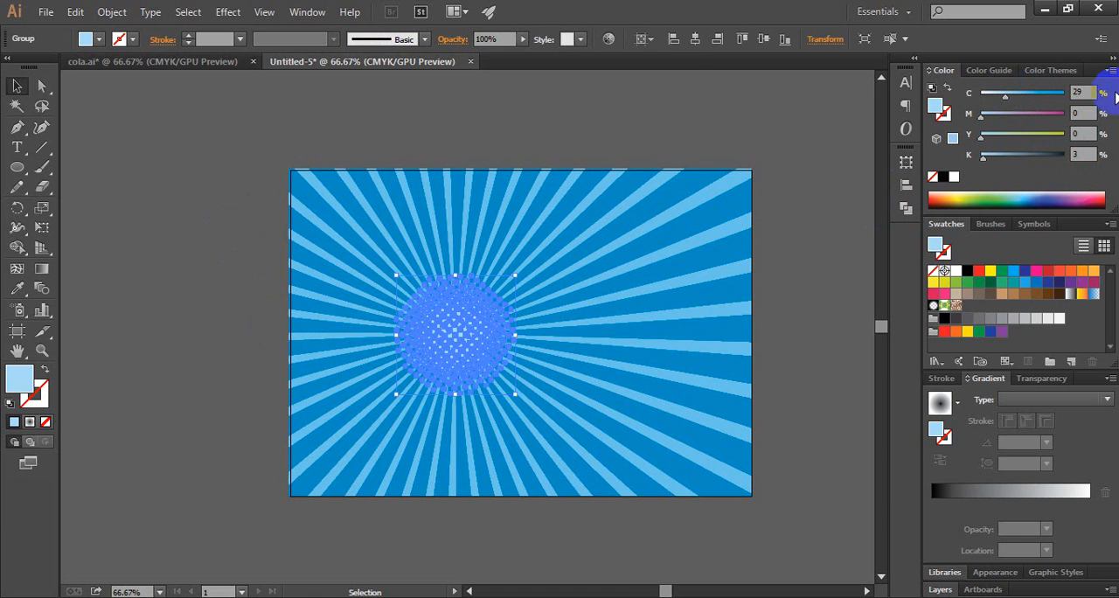
pyautogui.click(1087, 93)
pyautogui.scroll(2, 1087, 92)
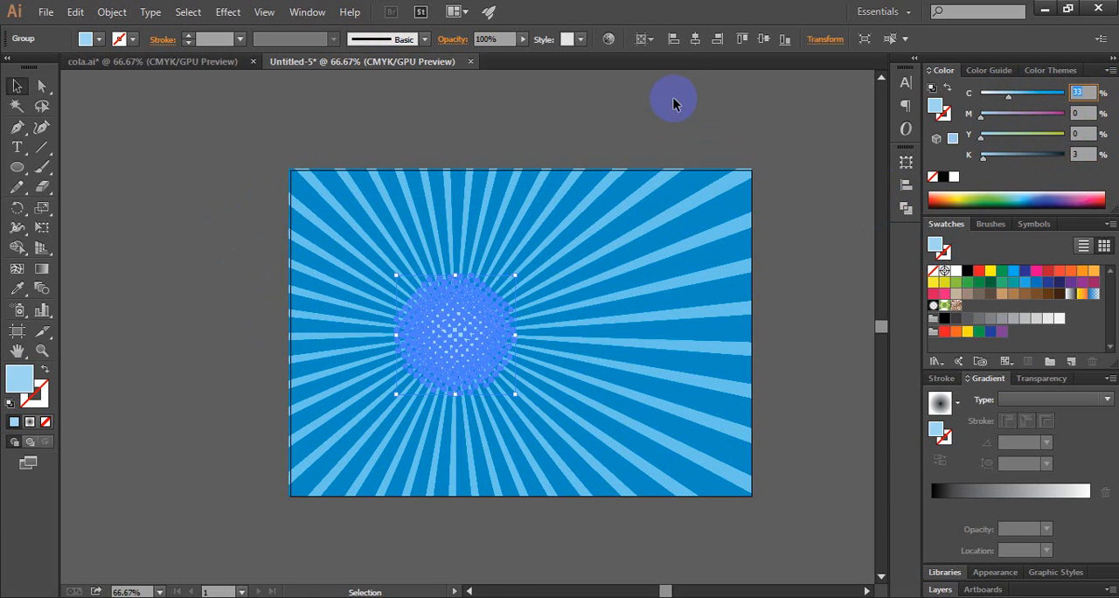
pyautogui.click(649, 213)
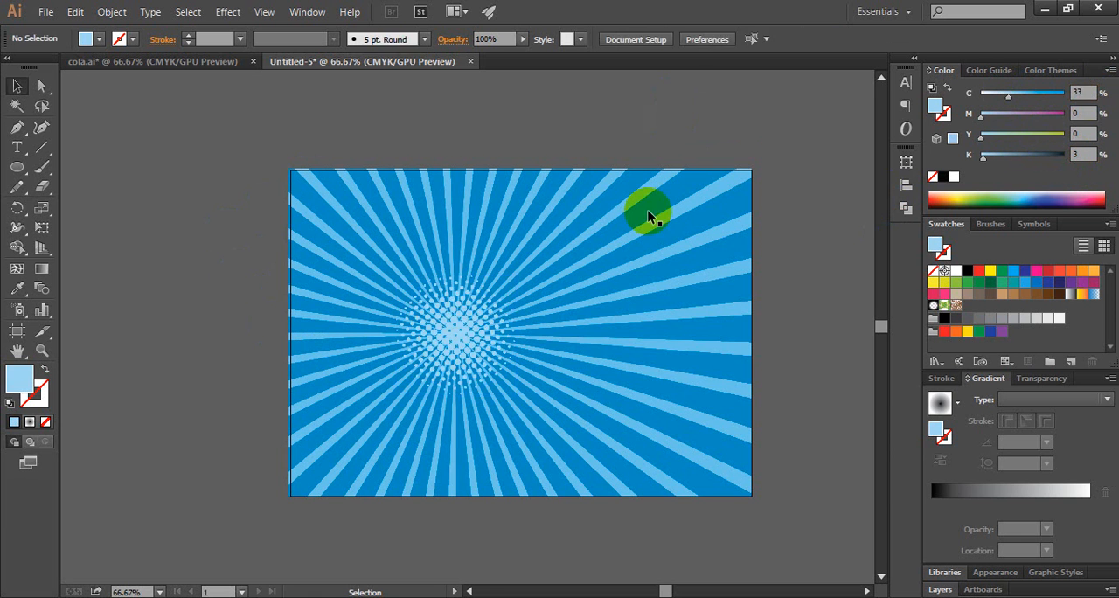
pyautogui.click(486, 343)
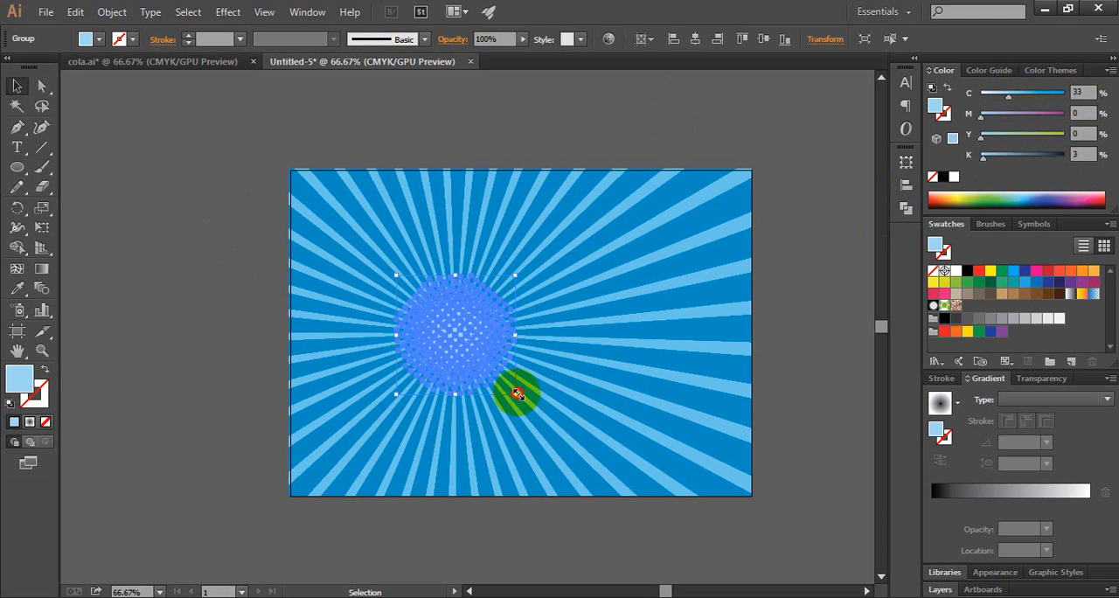
pyautogui.moveTo(517, 393); pyautogui.dragTo(559, 438)
pyautogui.click(192, 341)
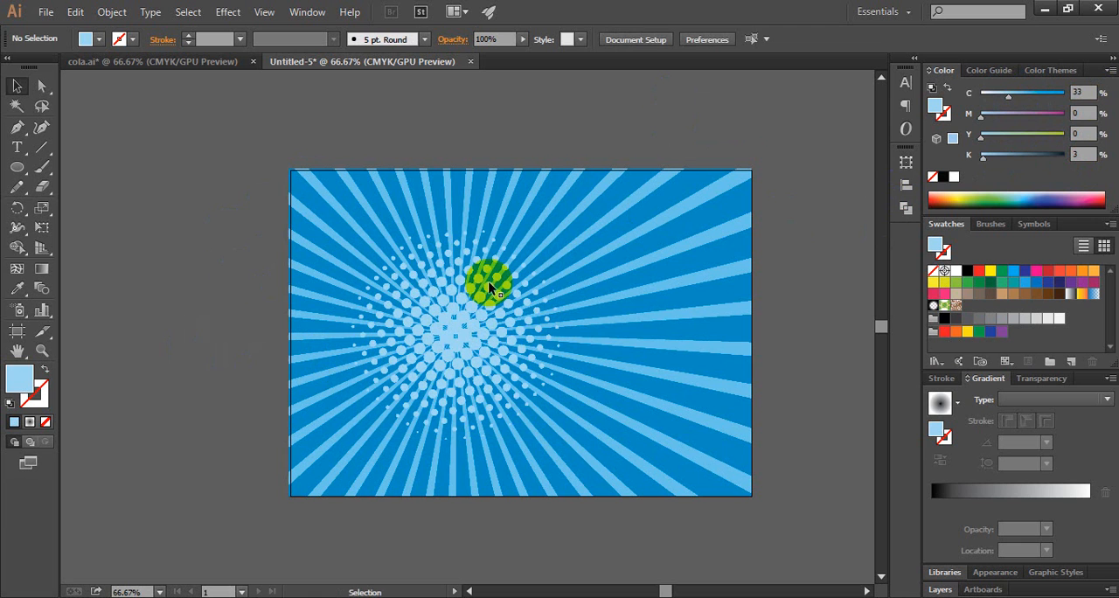
# Step: Set the halftone group's fill to C 36 and K 5, and enlarge it slightly more from its centre
pyautogui.click(495, 318)
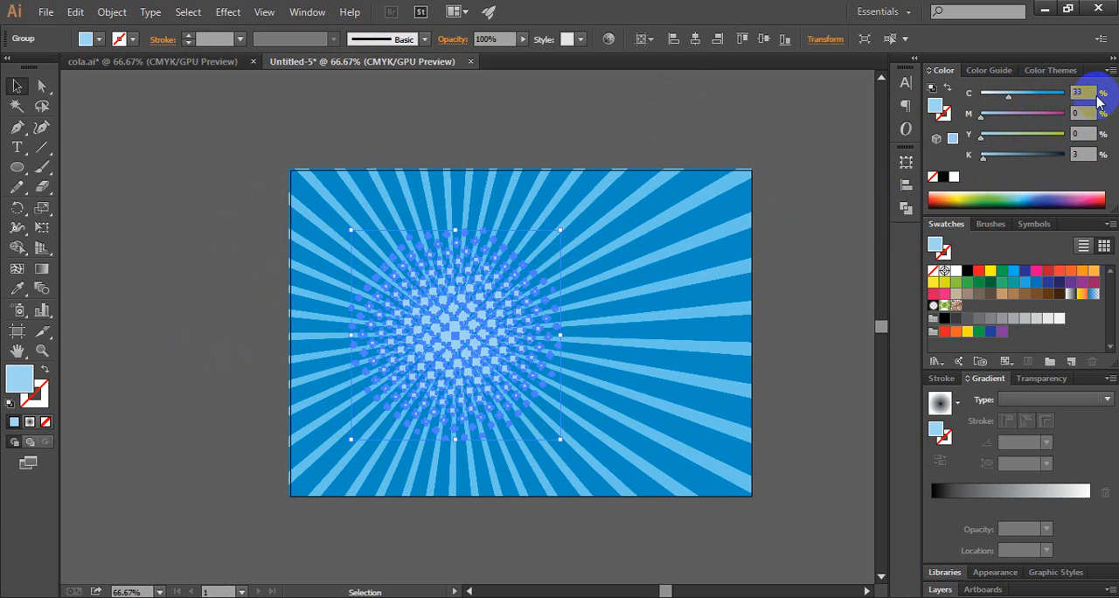
pyautogui.scroll(2, 1089, 91)
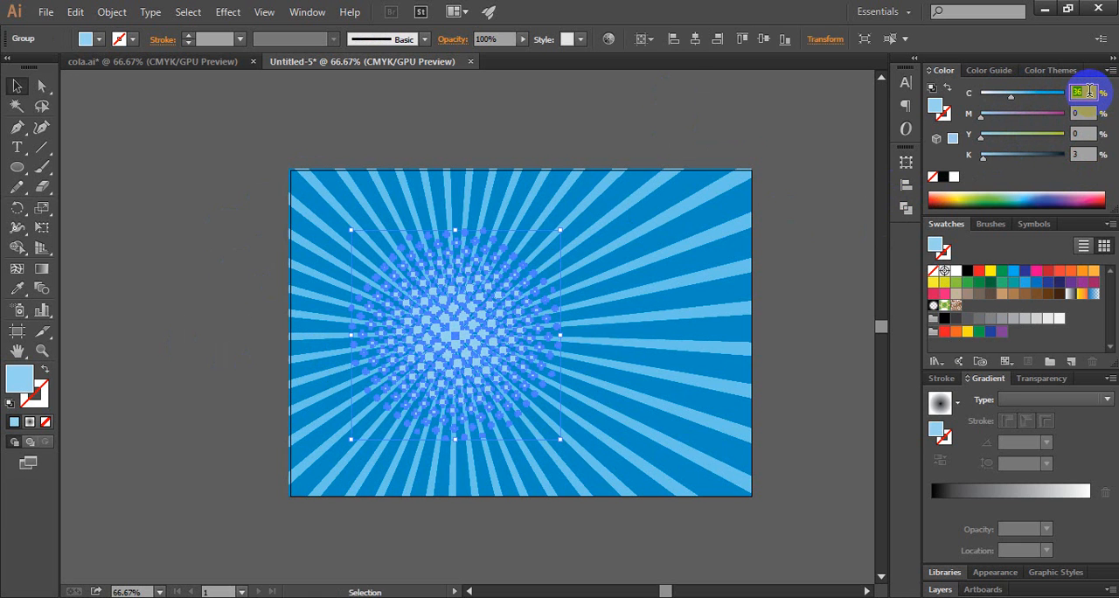
pyautogui.click(1082, 154)
pyautogui.scroll(1, 1082, 154)
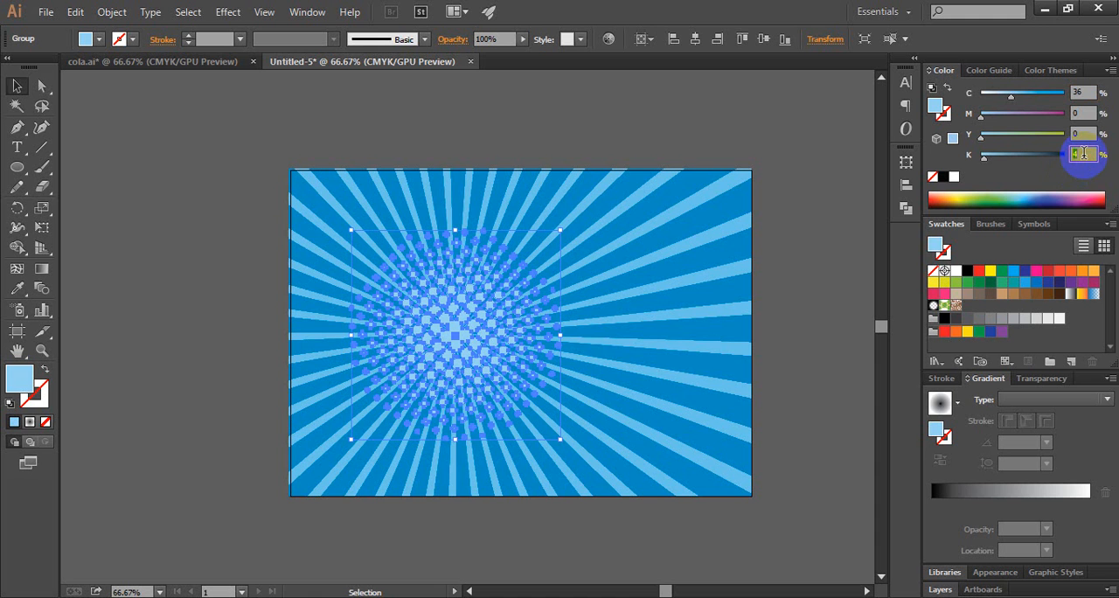
pyautogui.click(798, 278)
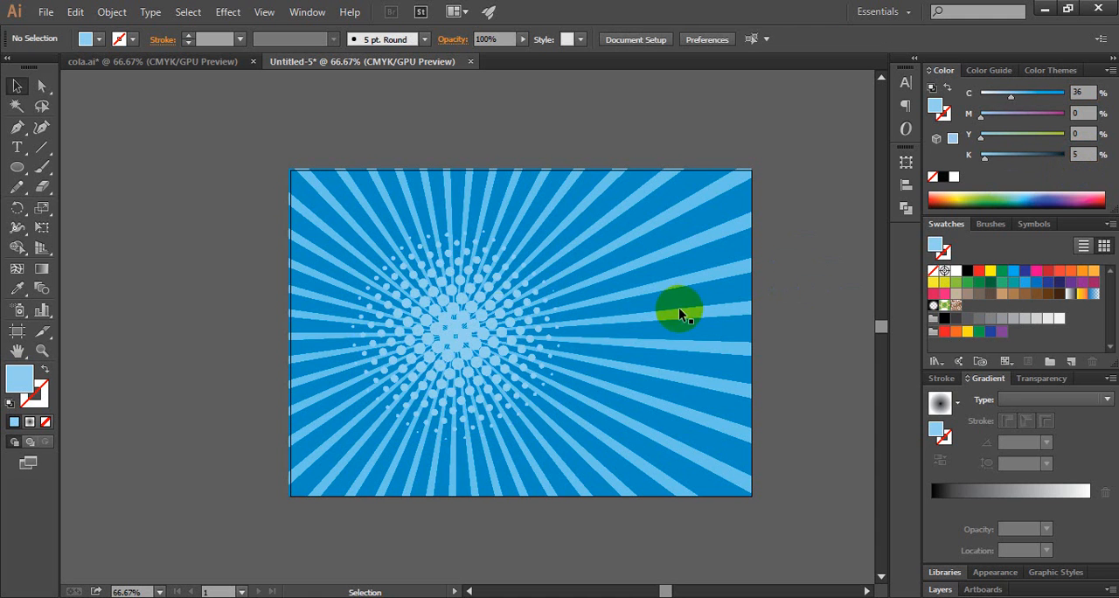
pyautogui.click(482, 326)
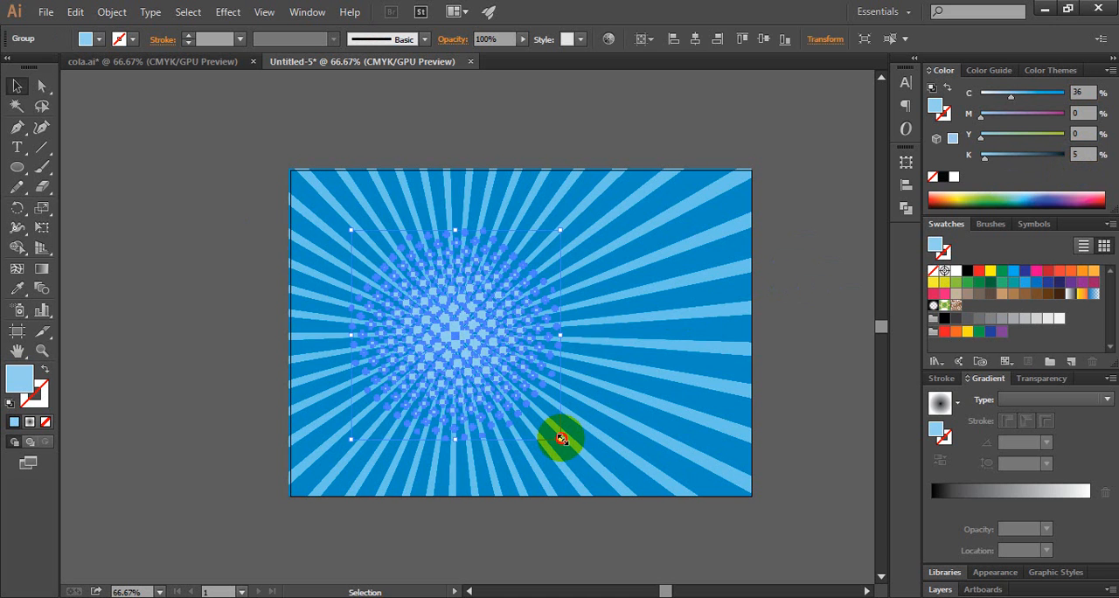
pyautogui.moveTo(561, 438); pyautogui.dragTo(574, 453)
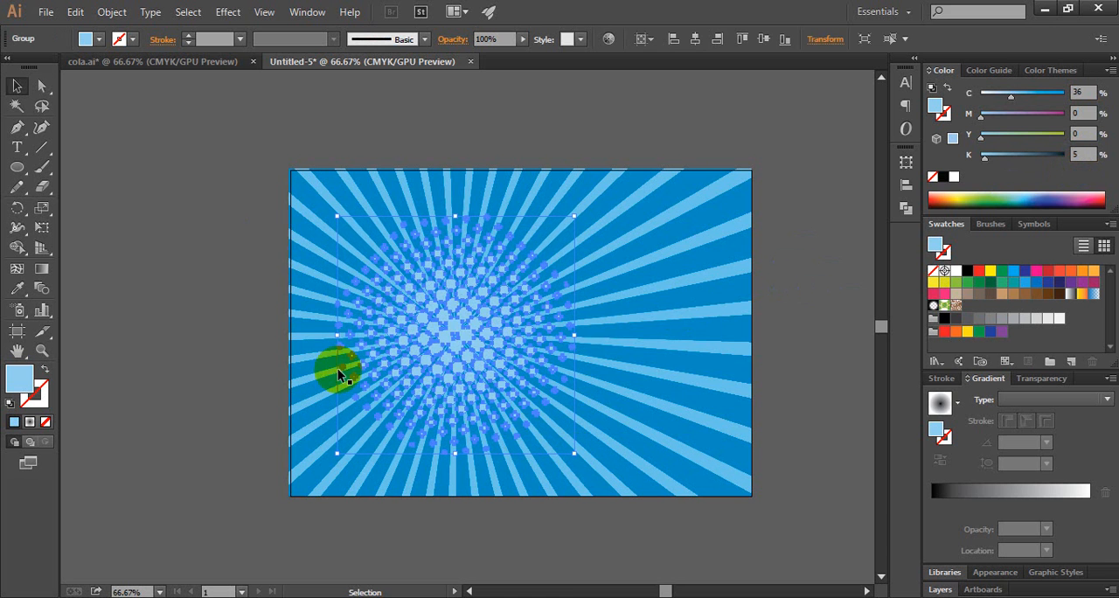
pyautogui.click(185, 326)
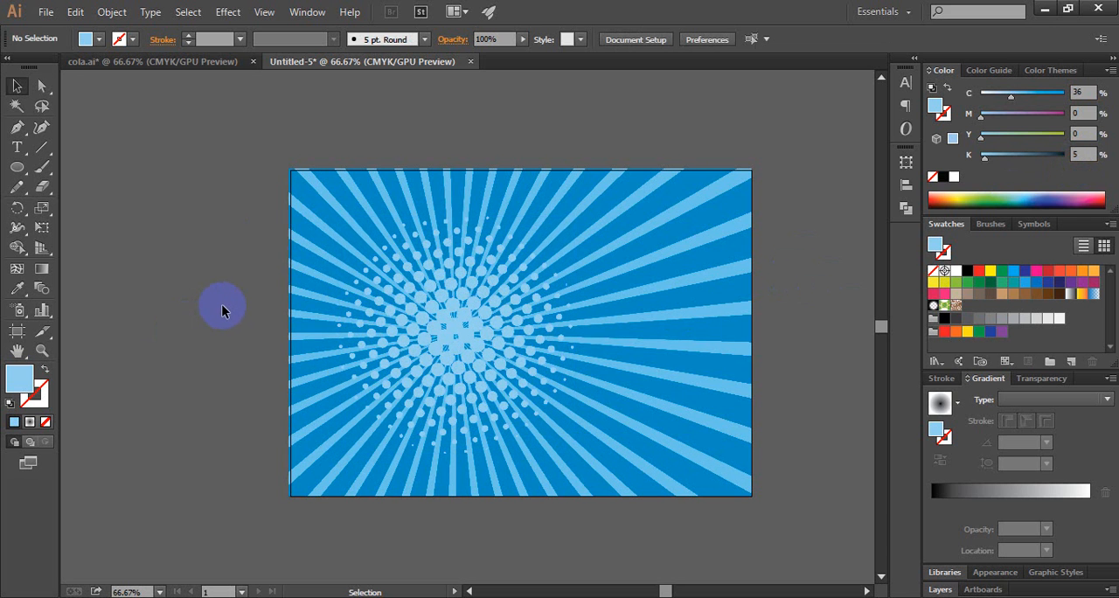
# Step: Compare the halftone with the reference design in cola.ai, and set its cyan to 45% in the new banner
pyautogui.click(175, 62)
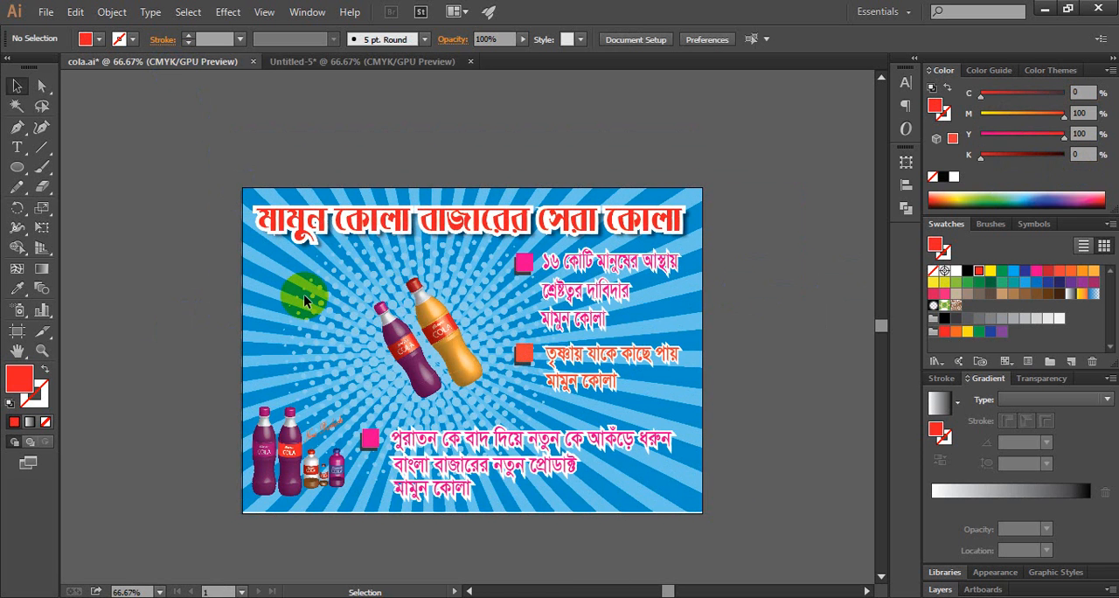
pyautogui.click(350, 61)
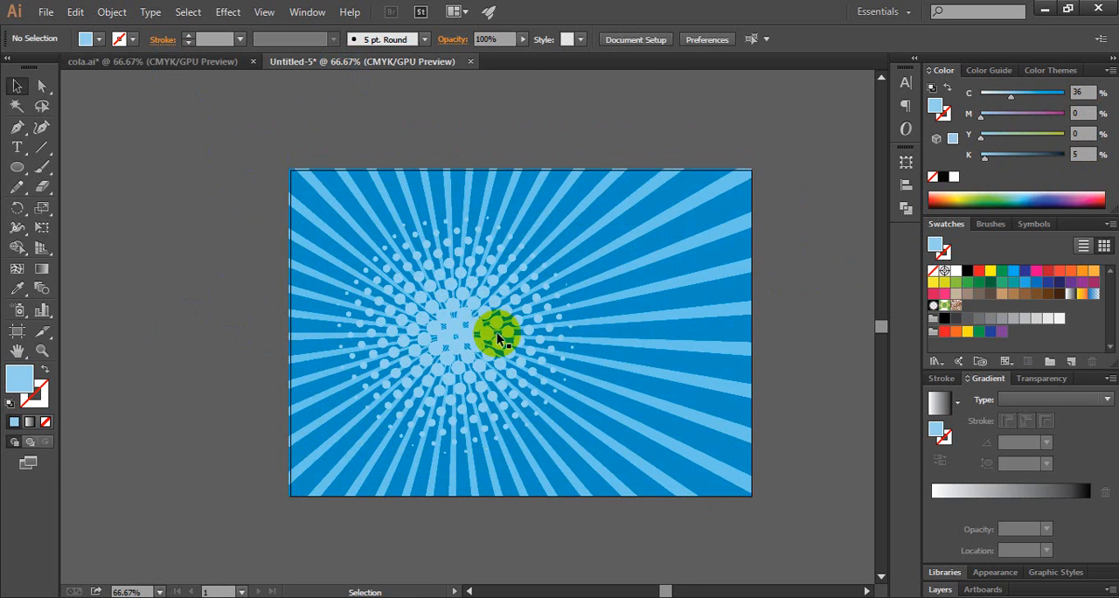
pyautogui.click(463, 321)
pyautogui.click(1083, 92)
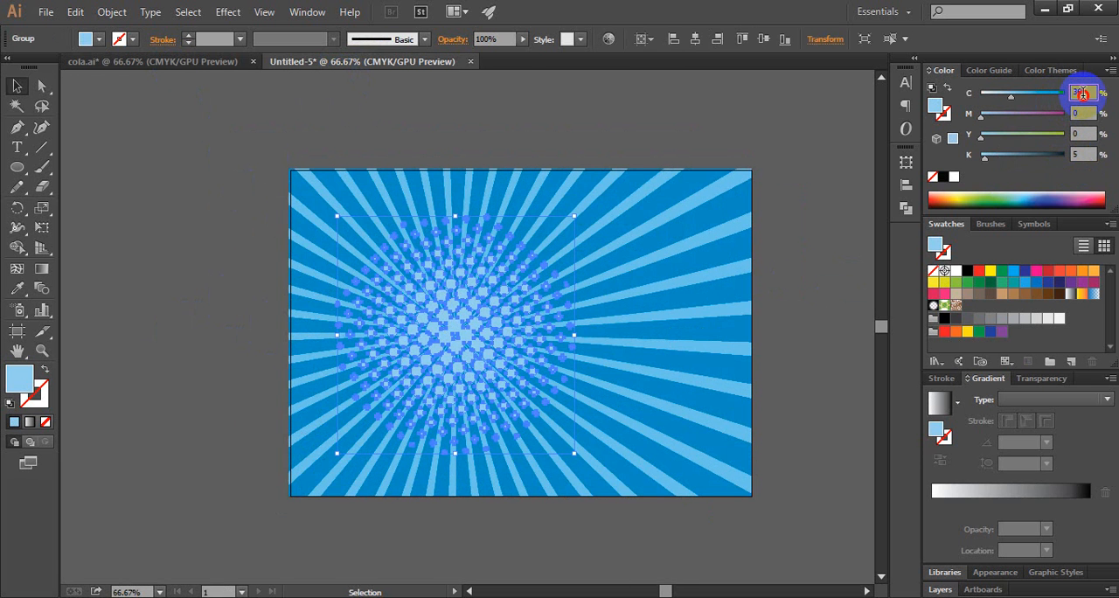
pyautogui.write('45')
pyautogui.press('Return')
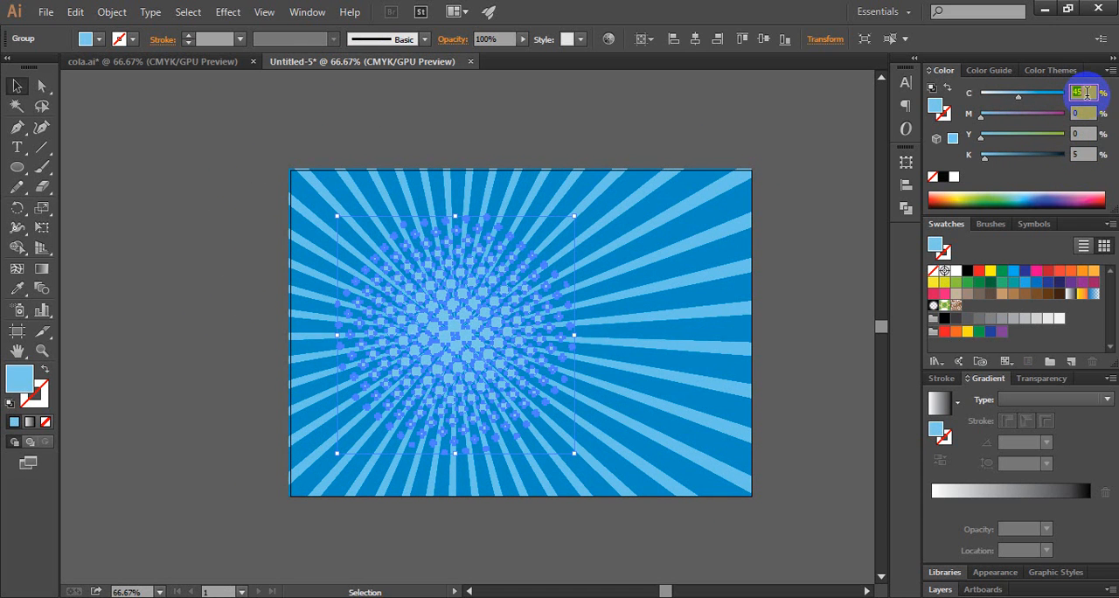
pyautogui.click(785, 248)
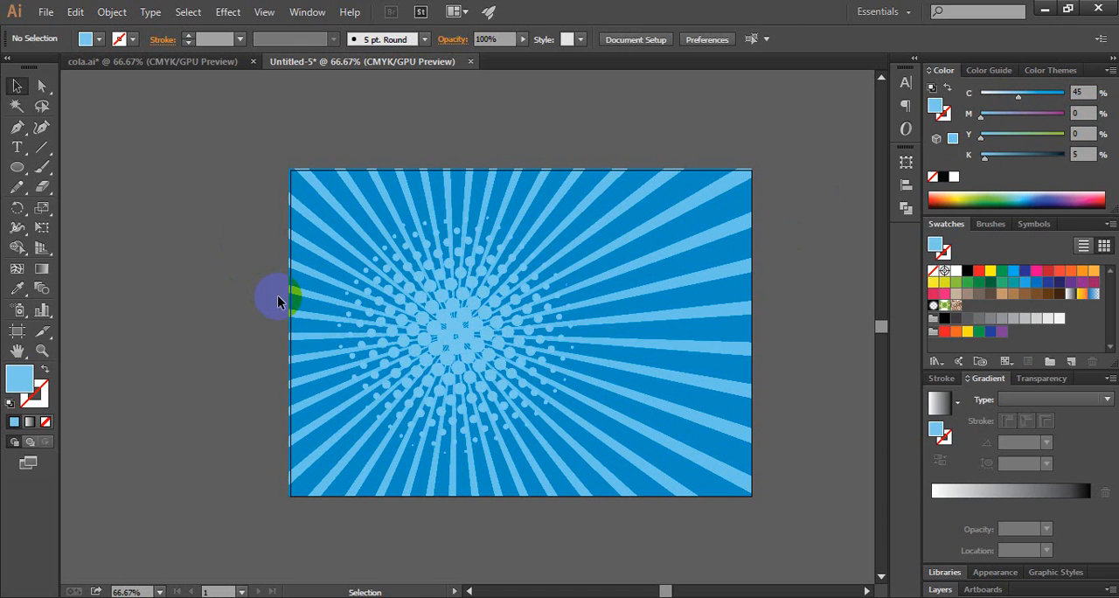
# Step: Copy the red headline, the three slogan texts and their square bullets from cola.ai onto the new banner, matching their reference layout
pyautogui.click(169, 62)
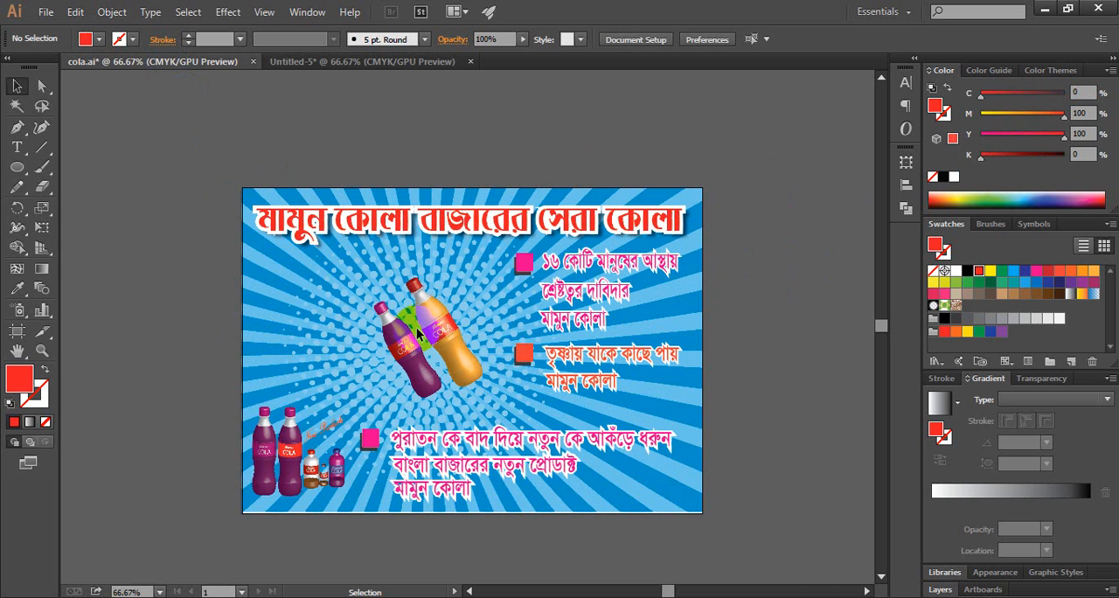
pyautogui.click(348, 63)
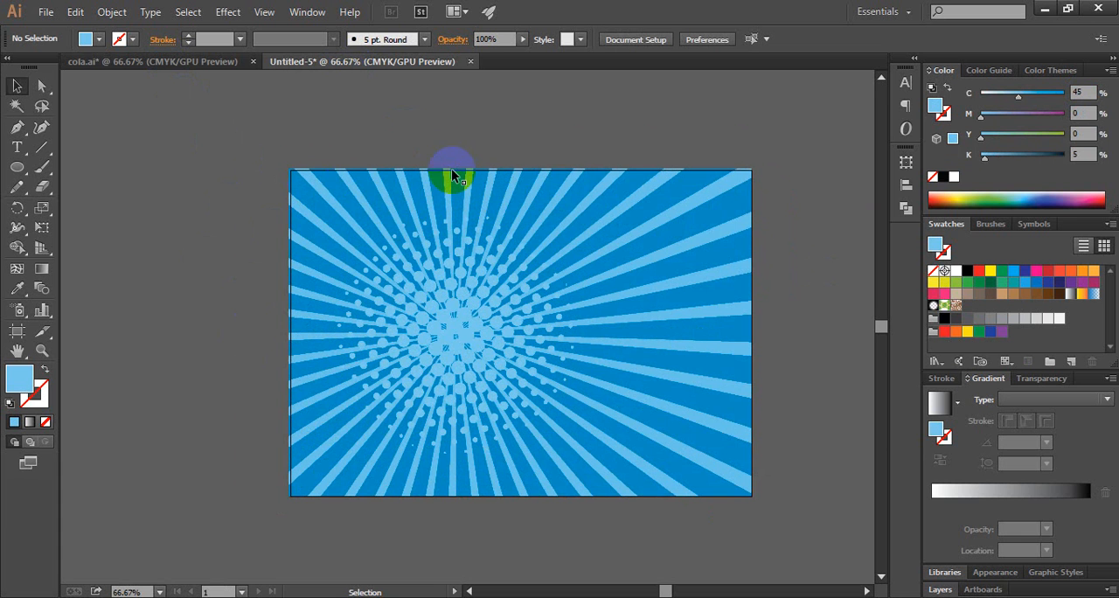
pyautogui.click(181, 68)
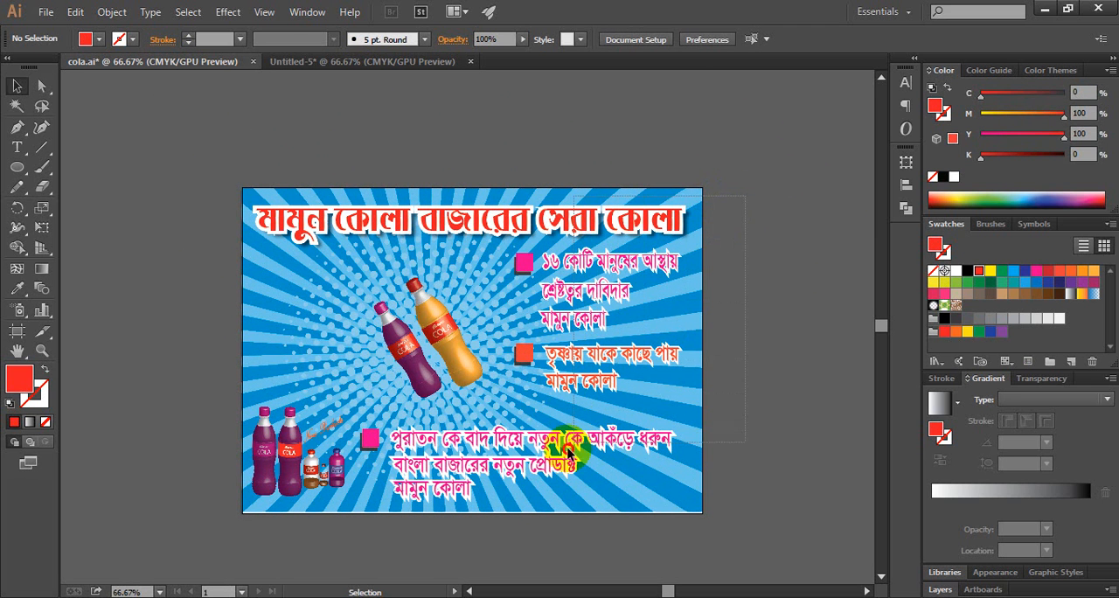
pyautogui.click(559, 226)
pyautogui.moveTo(560, 226); pyautogui.dragTo(600, 200)
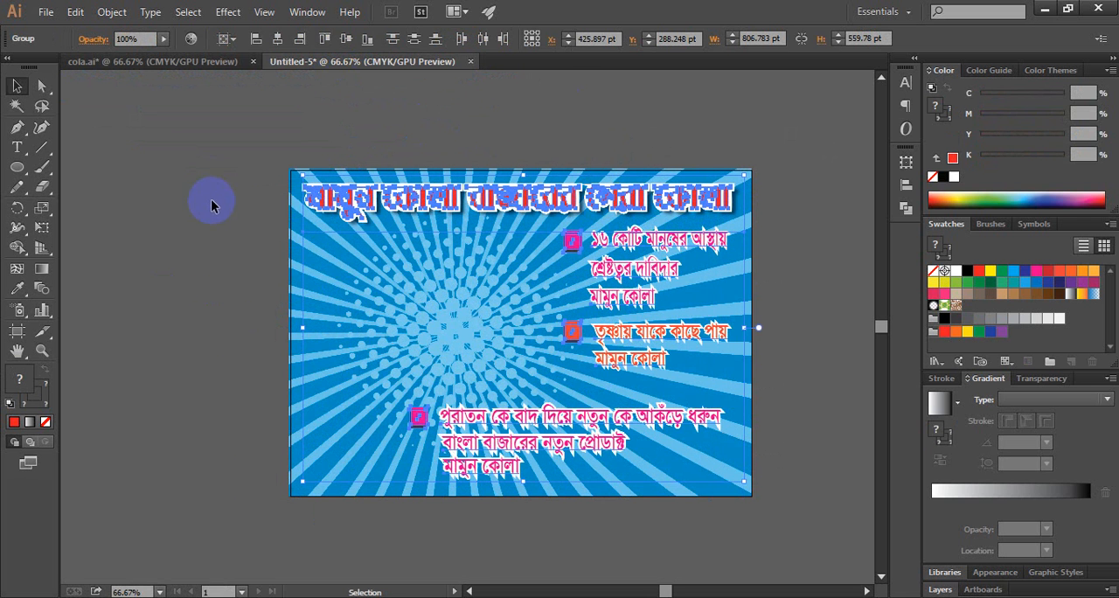
pyautogui.click(189, 208)
# Step: Copy the two tilted cola bottles from cola.ai onto the centre of the new banner's halftone circle
pyautogui.click(223, 63)
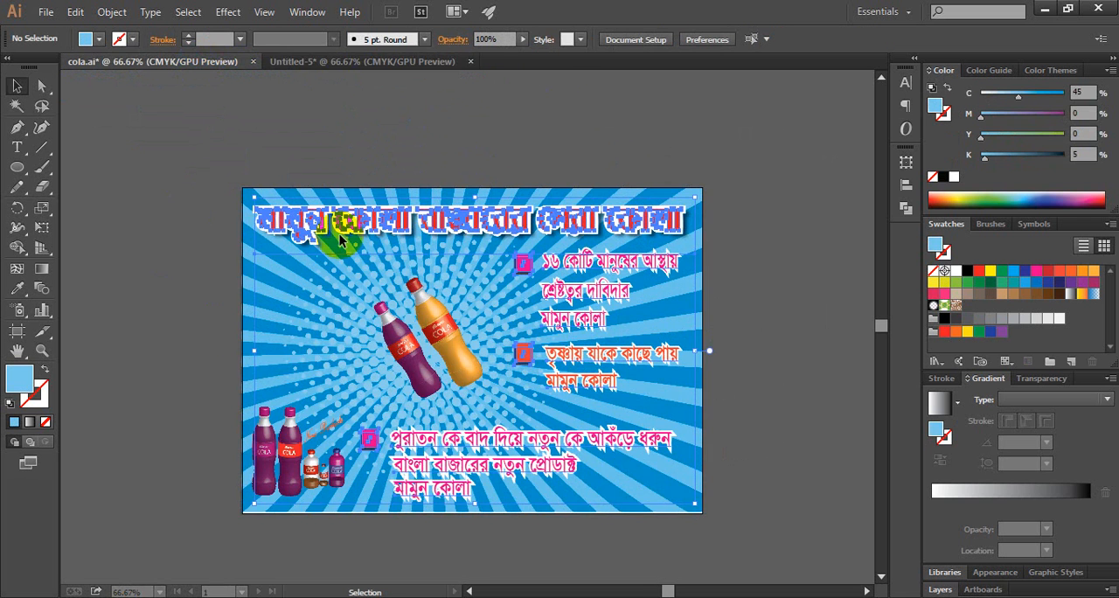
pyautogui.click(440, 346)
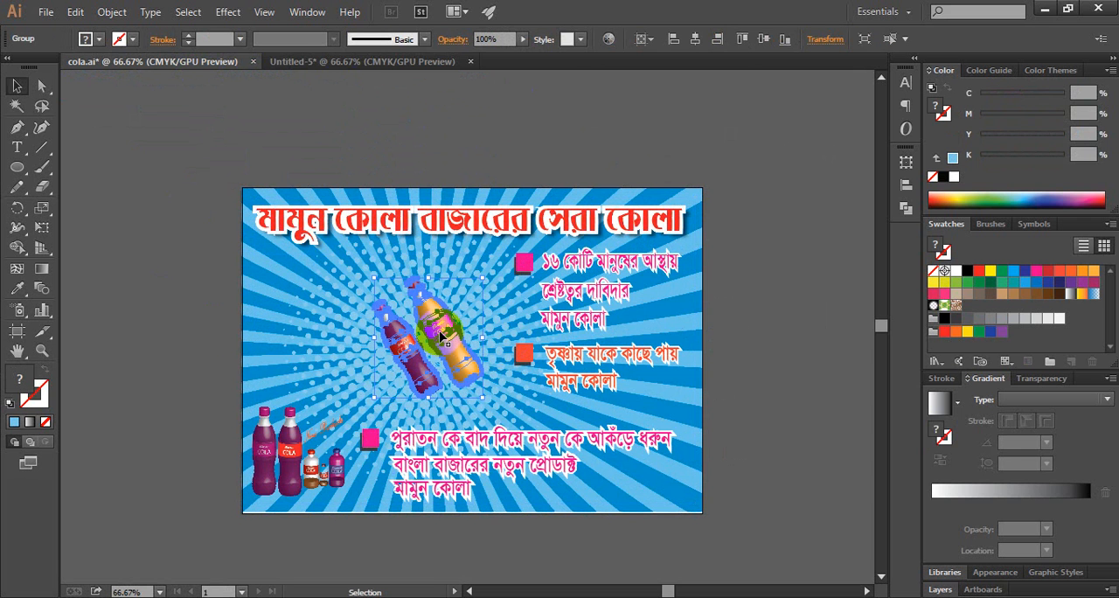
pyautogui.moveTo(357, 74); pyautogui.dragTo(450, 315)
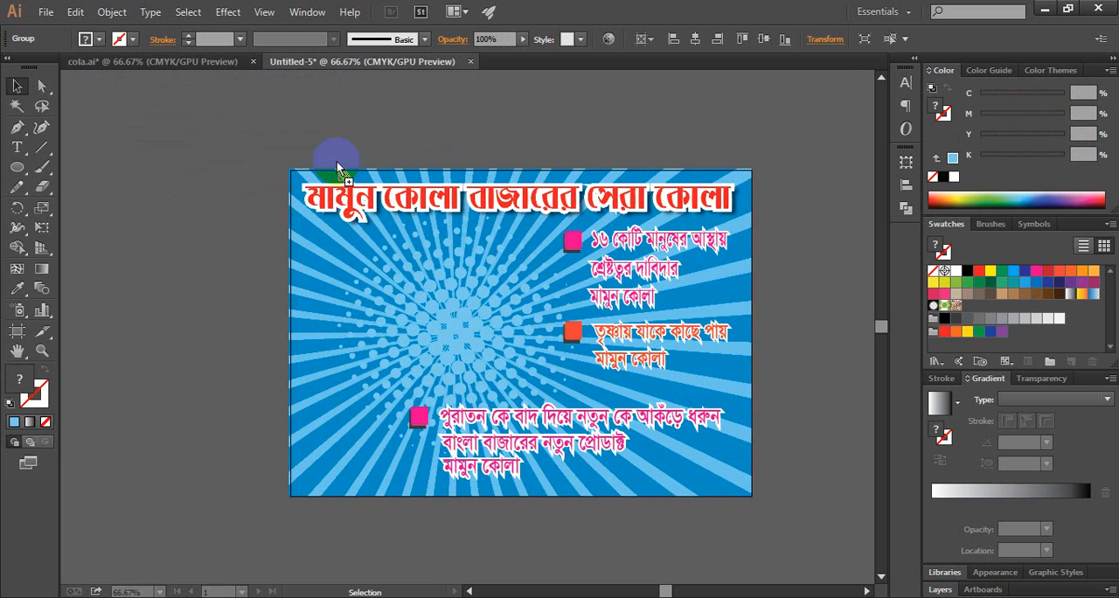
# Step: Copy the group of upright bottles from cola.ai and place it in the new banner's lower-left corner
pyautogui.moveTo(176, 67); pyautogui.dragTo(310, 454)
pyautogui.click(325, 73)
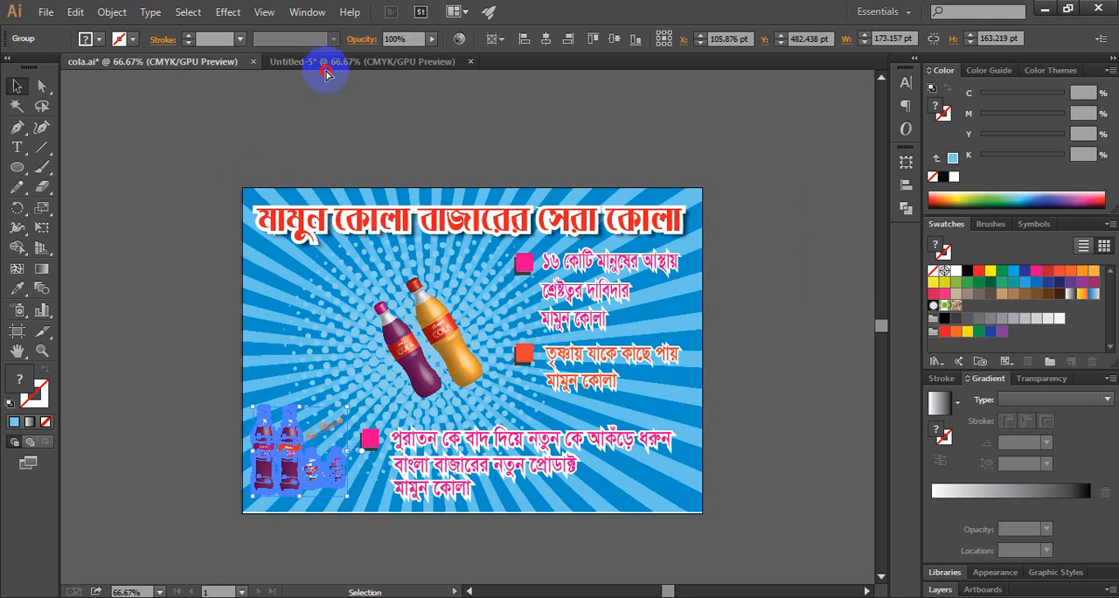
pyautogui.moveTo(325, 70); pyautogui.dragTo(366, 428)
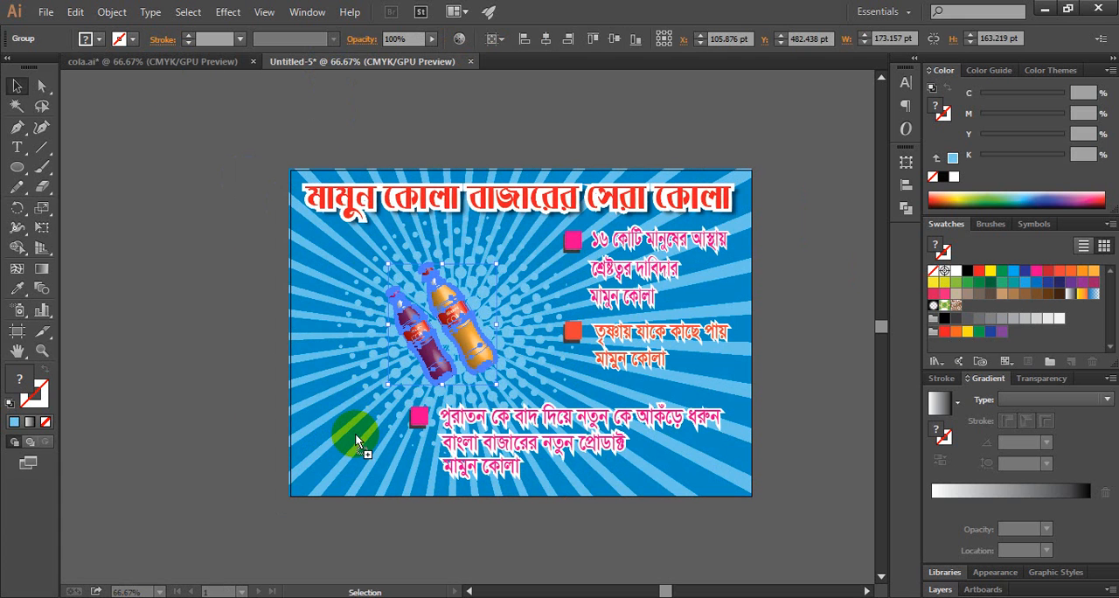
pyautogui.moveTo(357, 441); pyautogui.dragTo(363, 437)
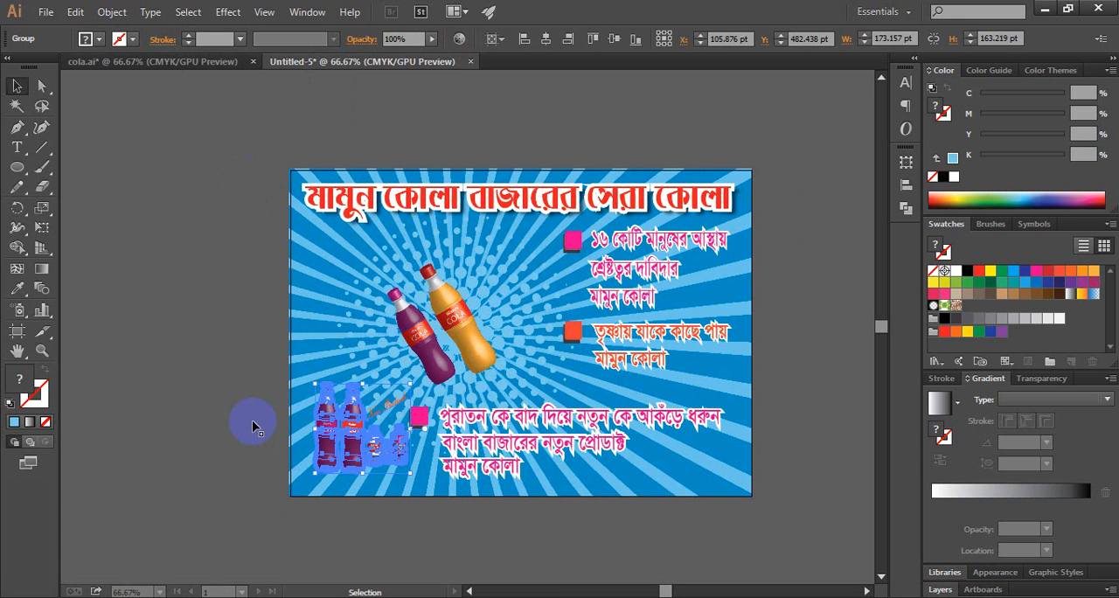
pyautogui.click(342, 450)
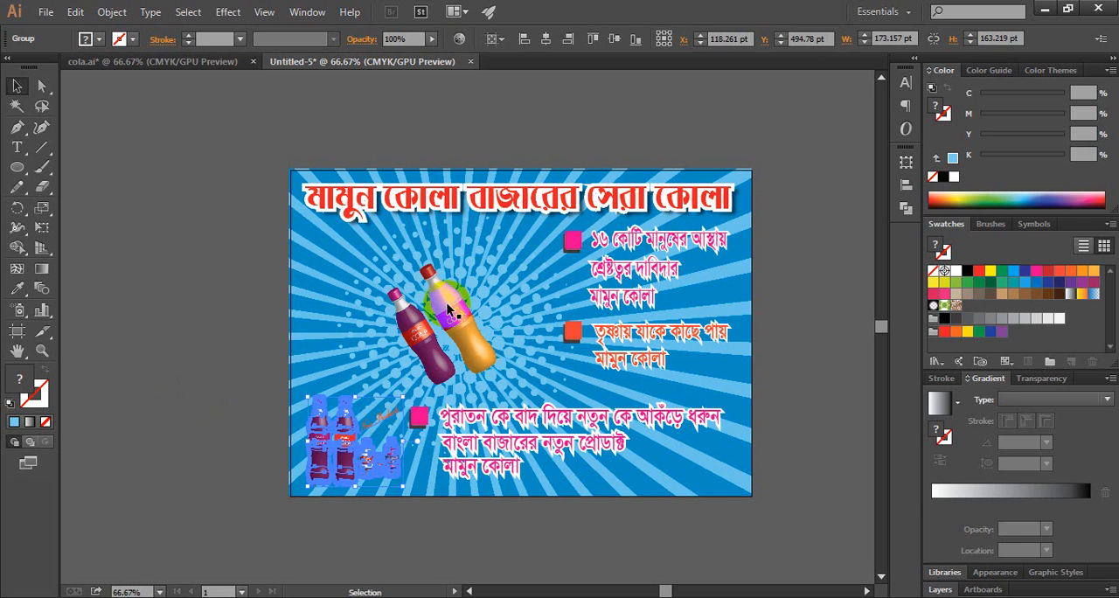
# Step: Shift the two tilted bottles slightly to the right and up over the halftone circle
pyautogui.moveTo(456, 314); pyautogui.dragTo(475, 320)
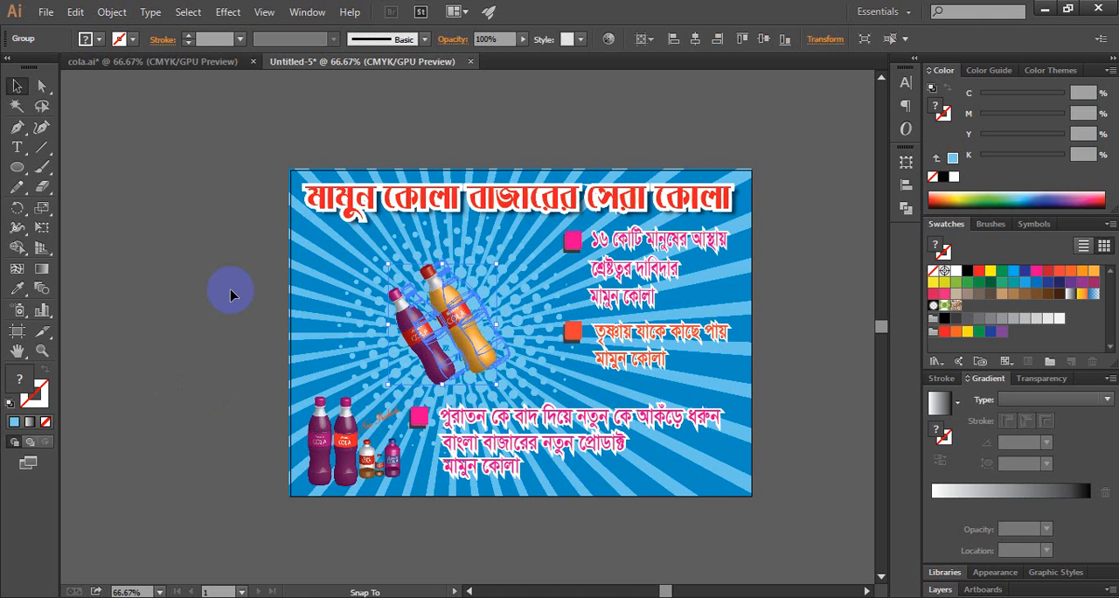
pyautogui.click(211, 287)
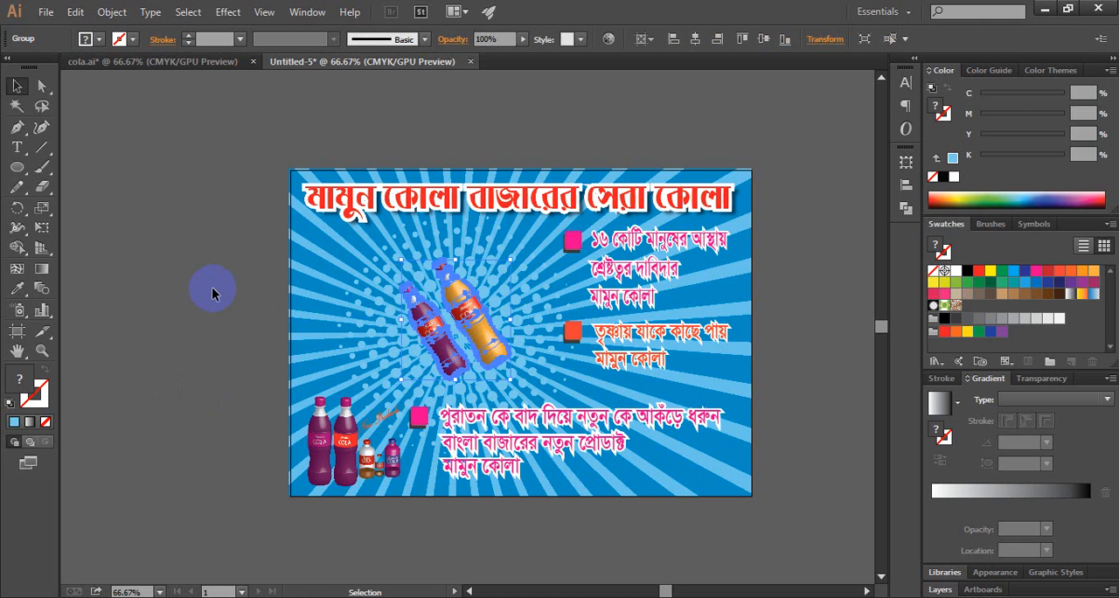